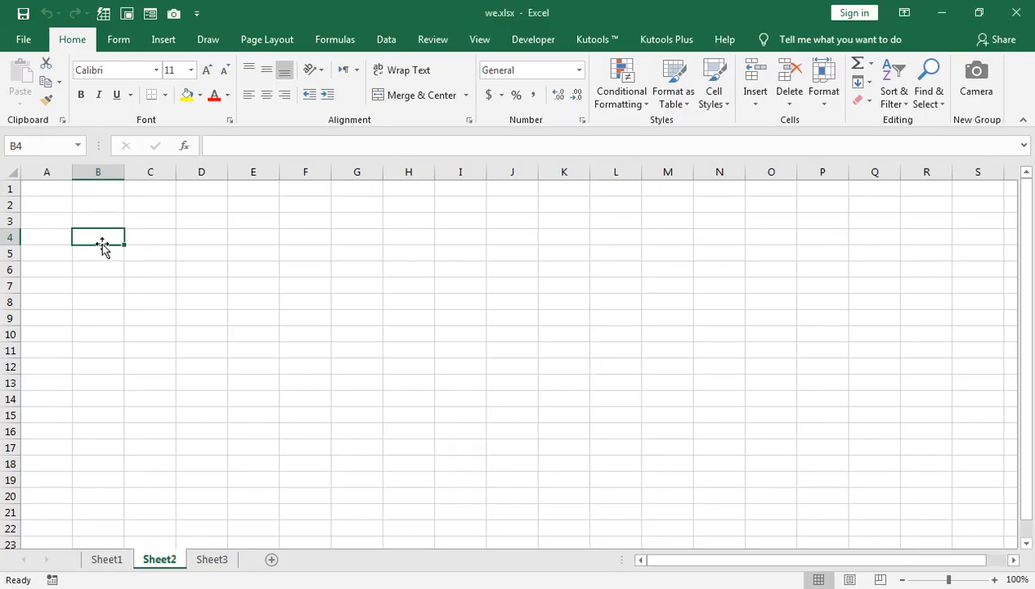
Step: Enter the headings "S no" in B4 and "CITY Name" in C4
{"action": "type", "text": "S no"}
{"action": "key", "text": "Tab"}
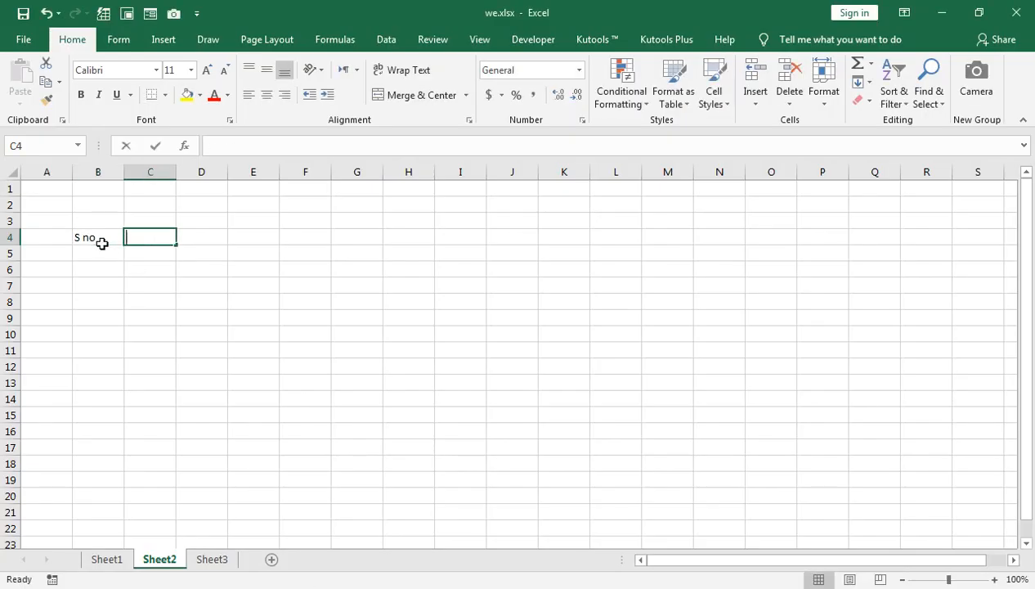
{"action": "type", "text": "CITY NAMe"}
{"action": "key", "text": "Tab"}
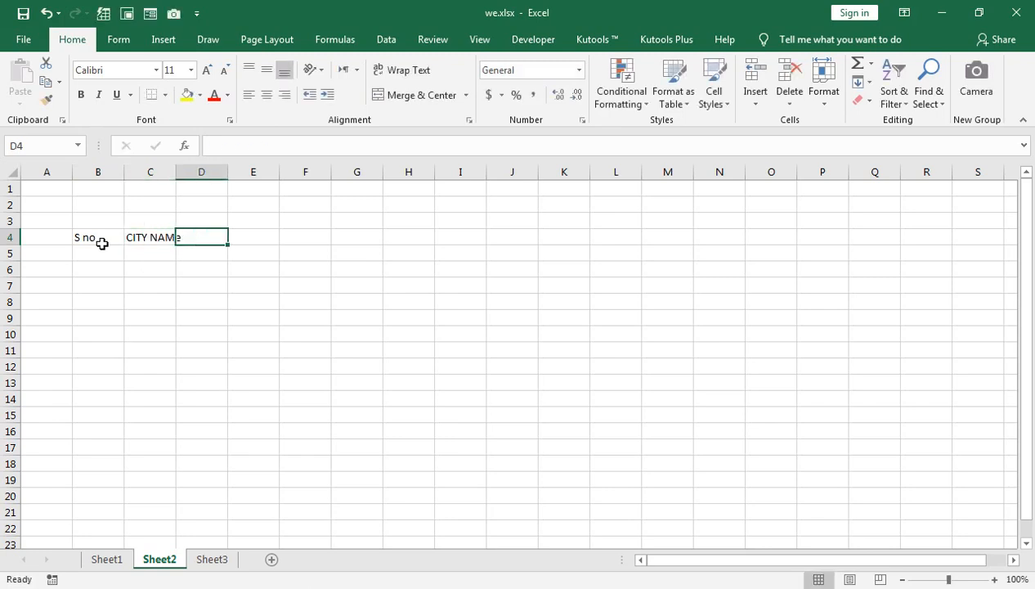
{"action": "key", "text": "Left"}
{"action": "key", "text": "F2"}
{"action": "key", "text": "BackSpace"}
{"action": "key", "text": "BackSpace"}
{"action": "key", "text": "BackSpace"}
{"action": "type", "text": "ame"}
{"action": "key", "text": "Tab"}
Step: Fit the width of column C to its "CITY Name" heading
{"action": "left_click", "coordinate": [965, 581]}
{"action": "left_click_drag", "start_coordinate": [968, 579], "coordinate": [960, 580]}
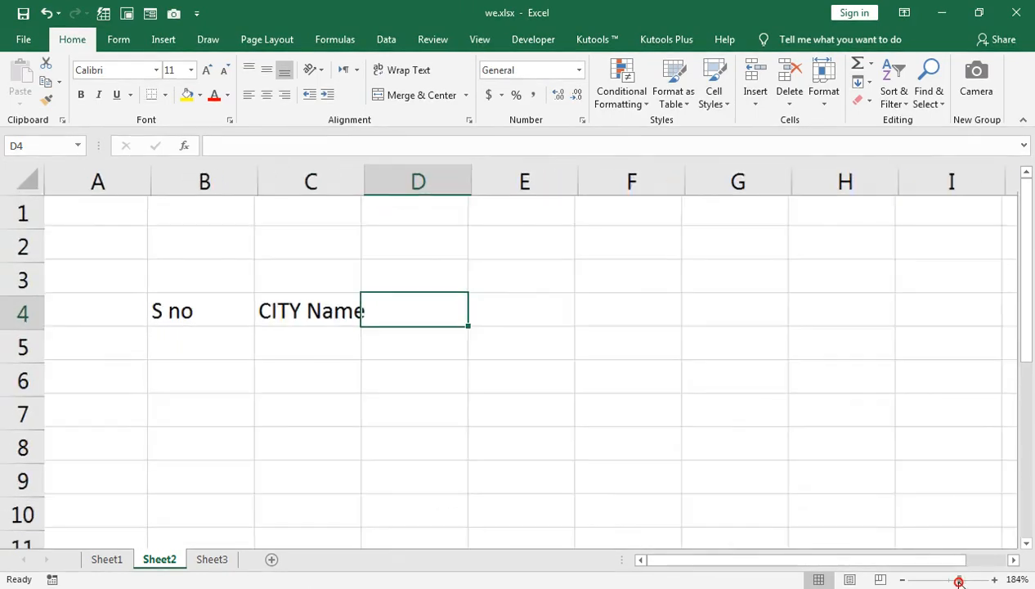
{"action": "double_click", "coordinate": [329, 178]}
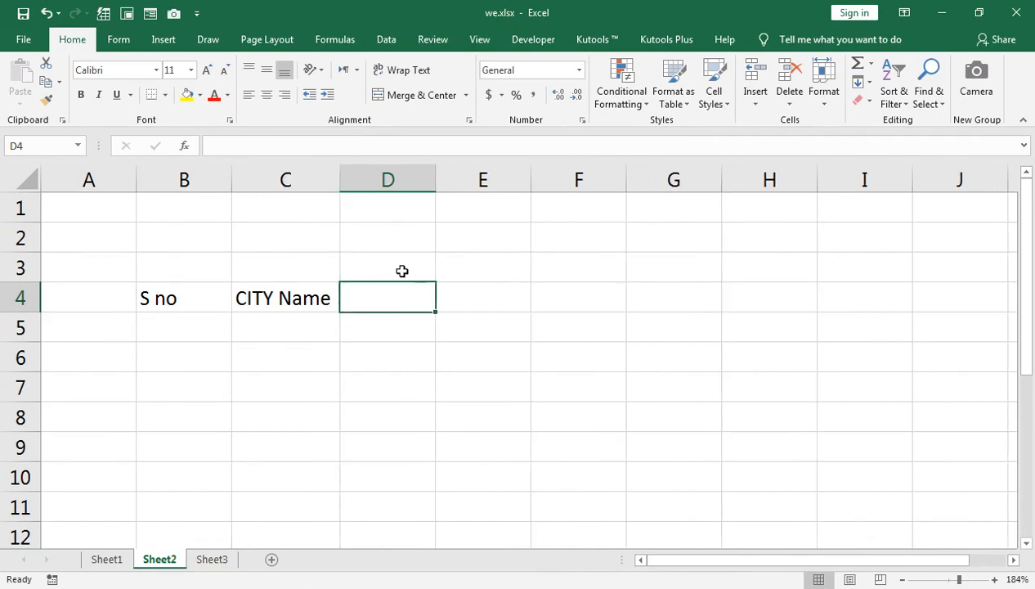
Step: Enter MON in D4 and fill the weekday series across to SUN in J4
{"action": "type", "text": "Ja"}
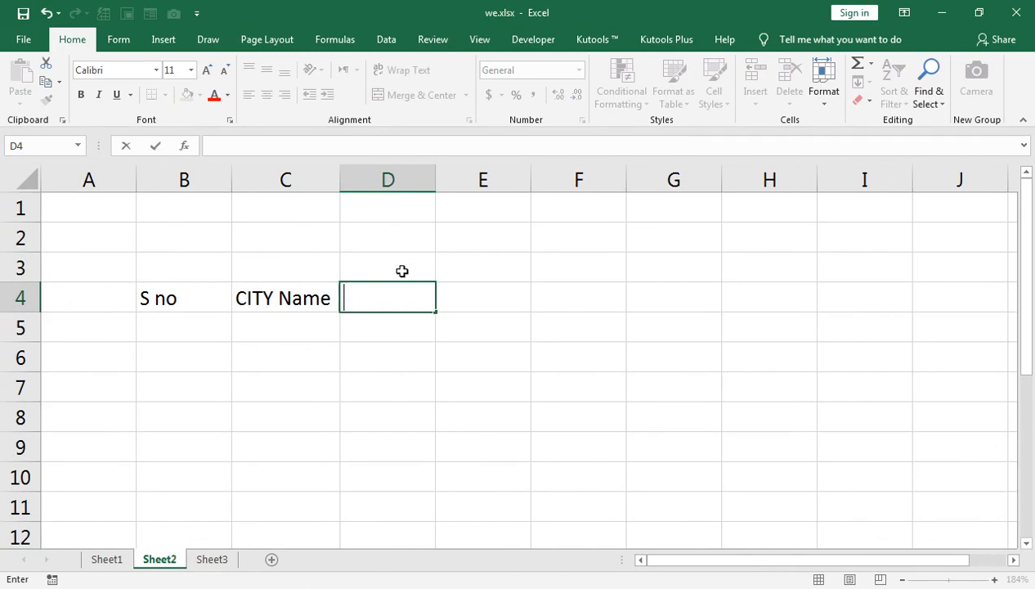
{"action": "type", "text": "MON"}
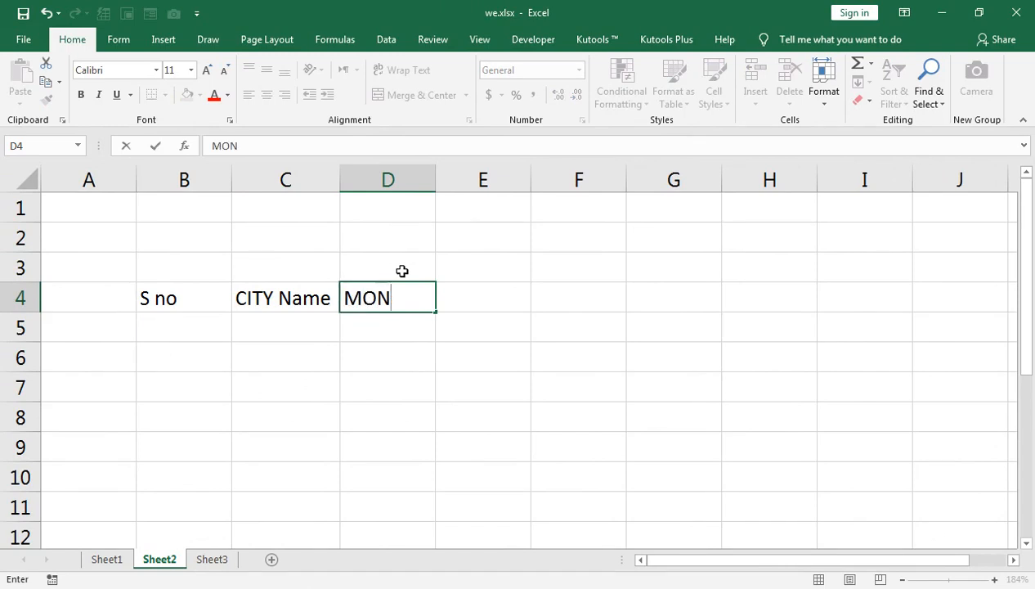
{"action": "mouse_move", "coordinate": [434, 314]}
{"action": "left_mouse_down"}
{"action": "mouse_move", "coordinate": [744, 297]}
{"action": "mouse_move", "coordinate": [984, 302]}
{"action": "mouse_move", "coordinate": [708, 308]}
{"action": "left_mouse_up"}
Step: Add the headings MAX, MIN and AVERAGE in K4, L4 and M4
{"action": "left_click", "coordinate": [1014, 561]}
{"action": "left_click", "coordinate": [1014, 561]}
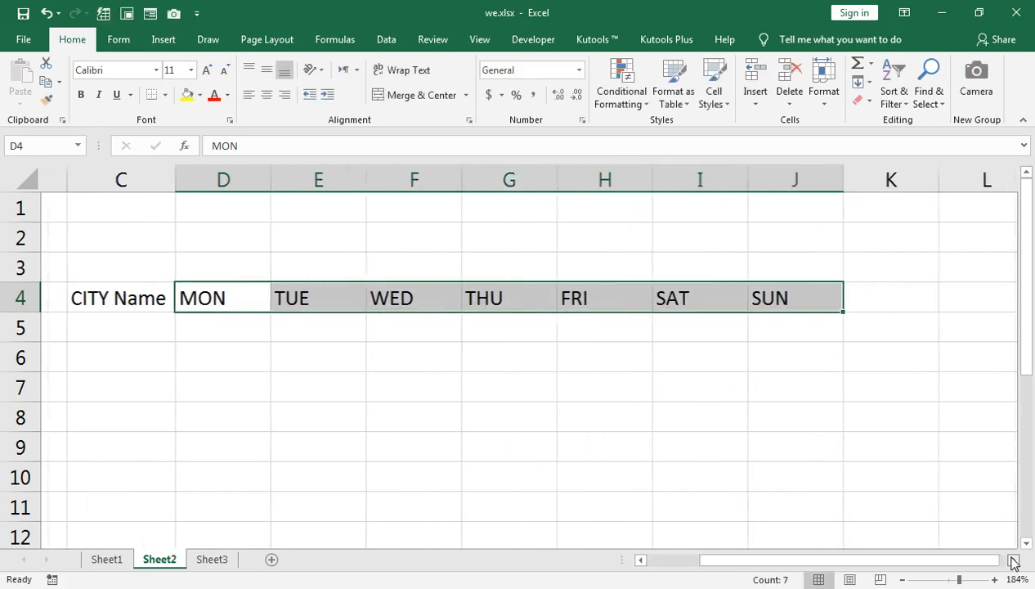
{"action": "left_click", "coordinate": [853, 305]}
{"action": "type", "text": "MA"}
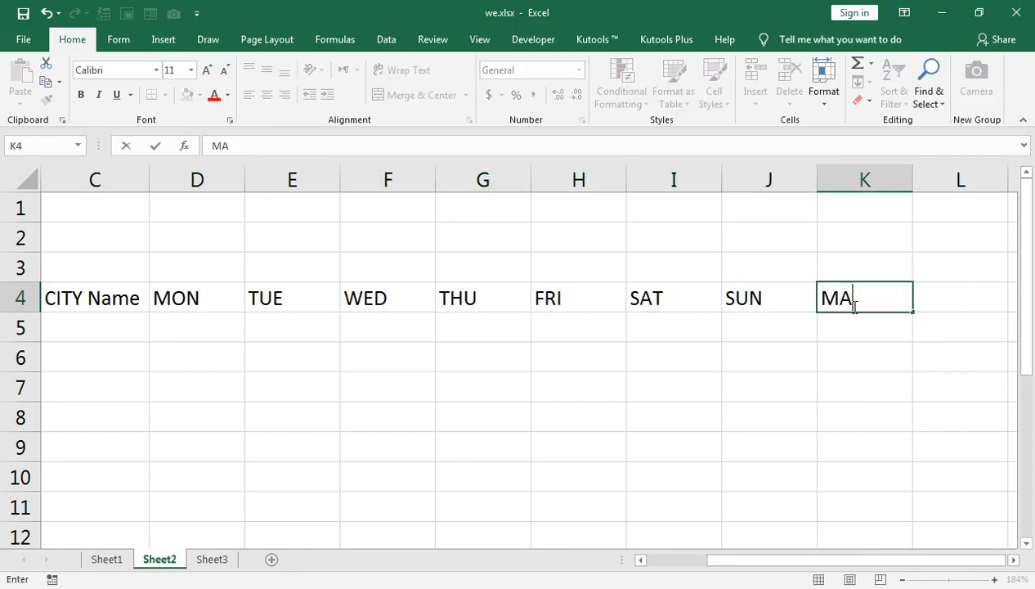
{"action": "type", "text": "X"}
{"action": "key", "text": "Tab"}
{"action": "type", "text": "MIN"}
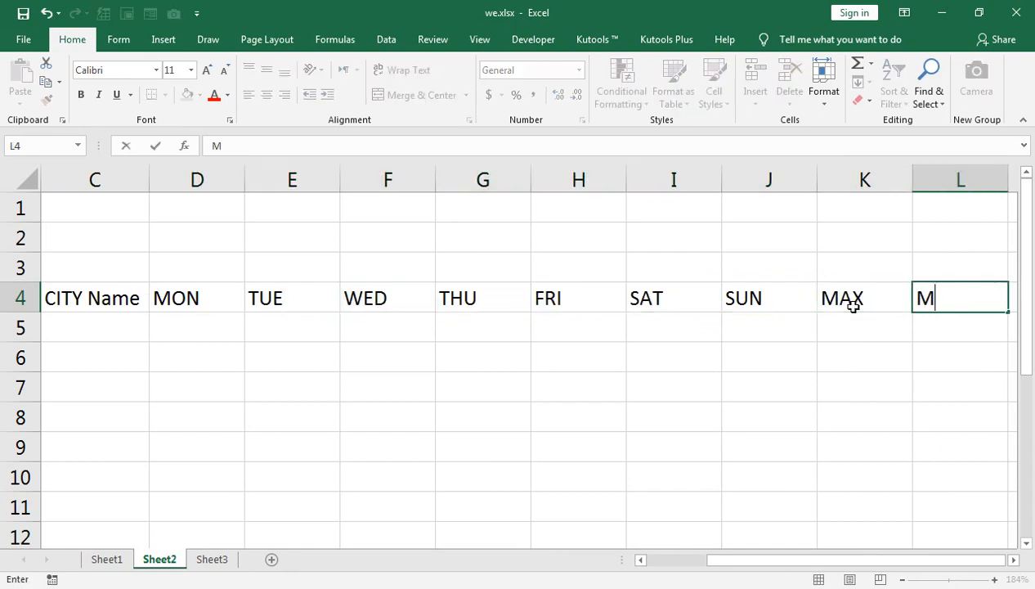
{"action": "key", "text": "Tab"}
{"action": "type", "text": "AVERAGE"}
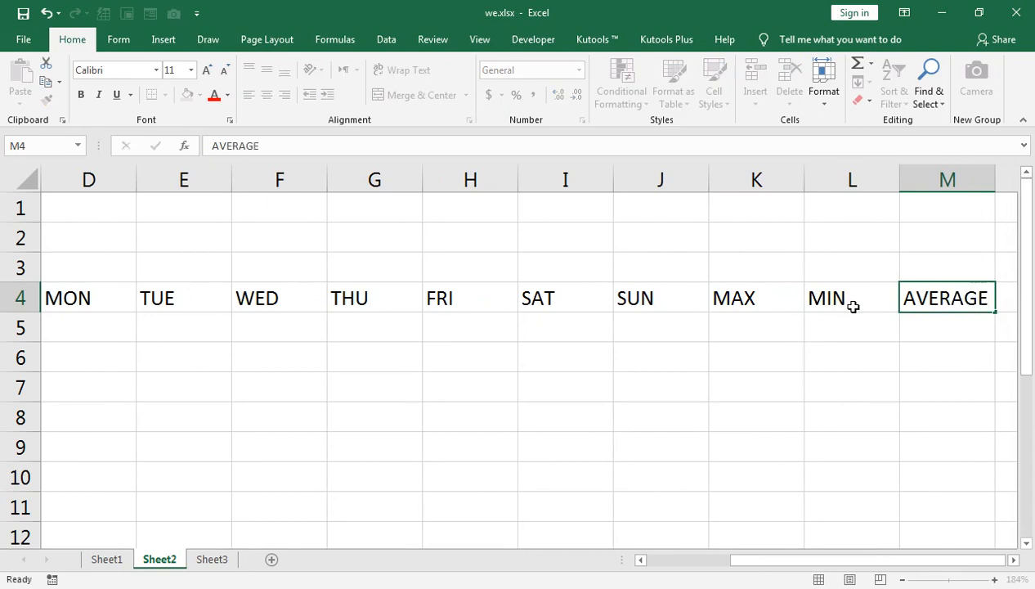
{"action": "key", "text": "Tab"}
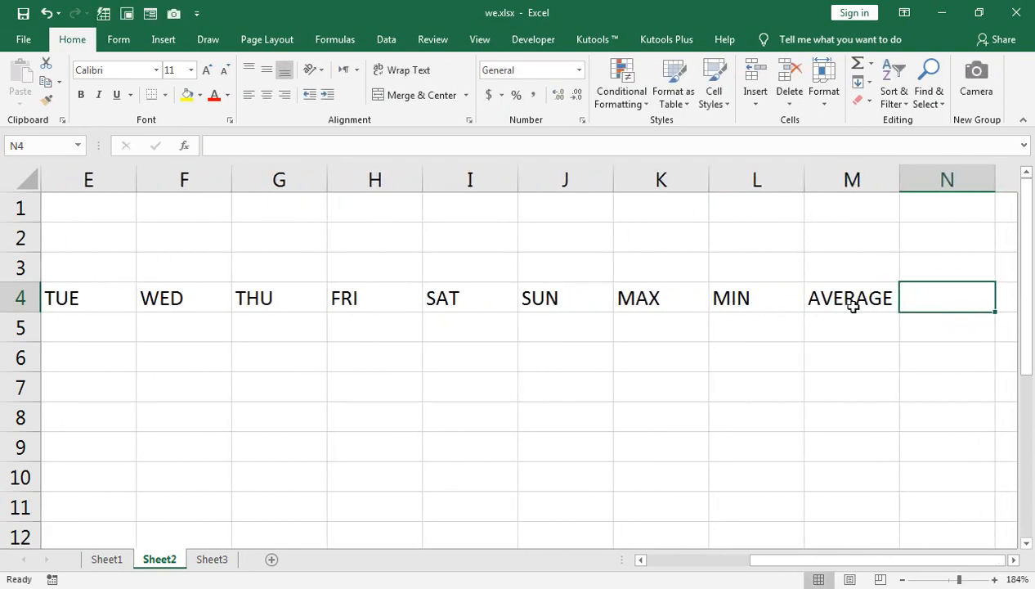
Step: Enter the heading "WEEK REPORT" in N4
{"action": "type", "text": "WEEK REP"}
{"action": "type", "text": "RT"}
{"action": "key", "text": "BackSpace"}
{"action": "key", "text": "BackSpace"}
{"action": "type", "text": "ORT"}
{"action": "key", "text": "Return"}
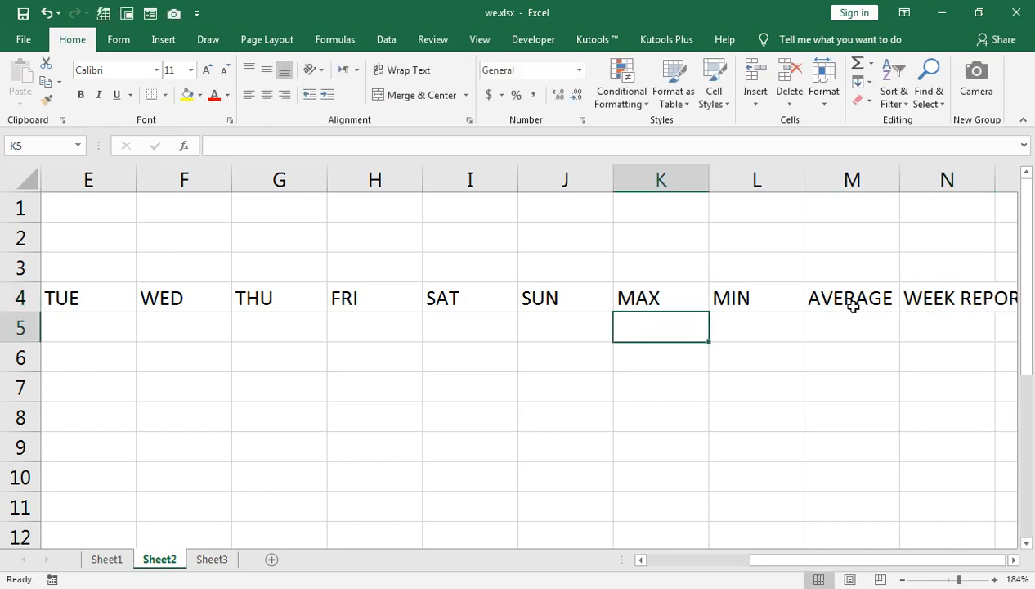
Step: Fit the width of column N to its "WEEK REPORT" heading
{"action": "key", "text": "Up"}
{"action": "key", "text": "Right"}
{"action": "key", "text": "Right"}
{"action": "key", "text": "Right"}
{"action": "key", "text": "Right"}
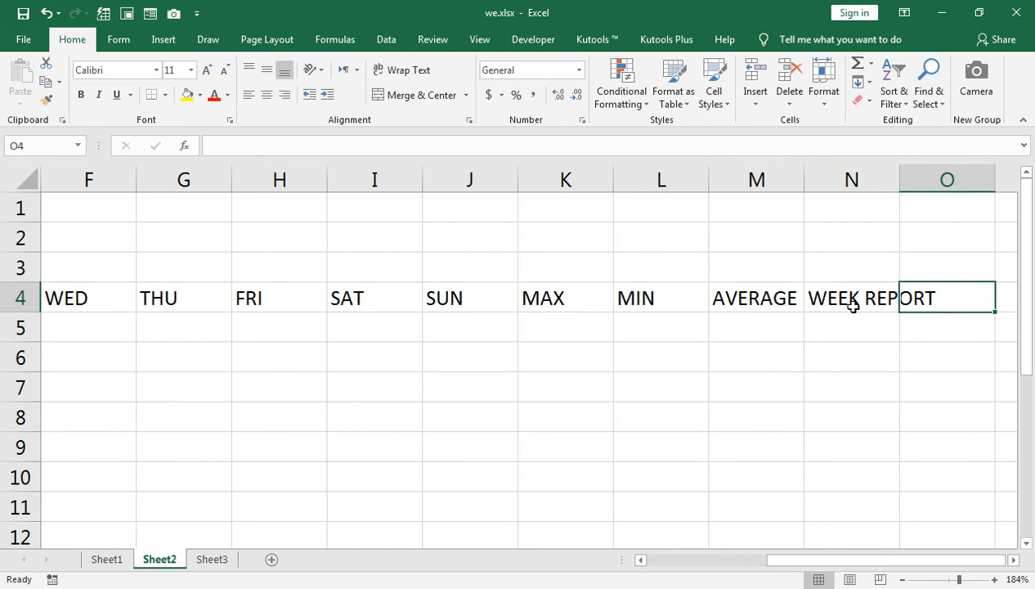
{"action": "key", "text": "Left"}
{"action": "double_click", "coordinate": [899, 180]}
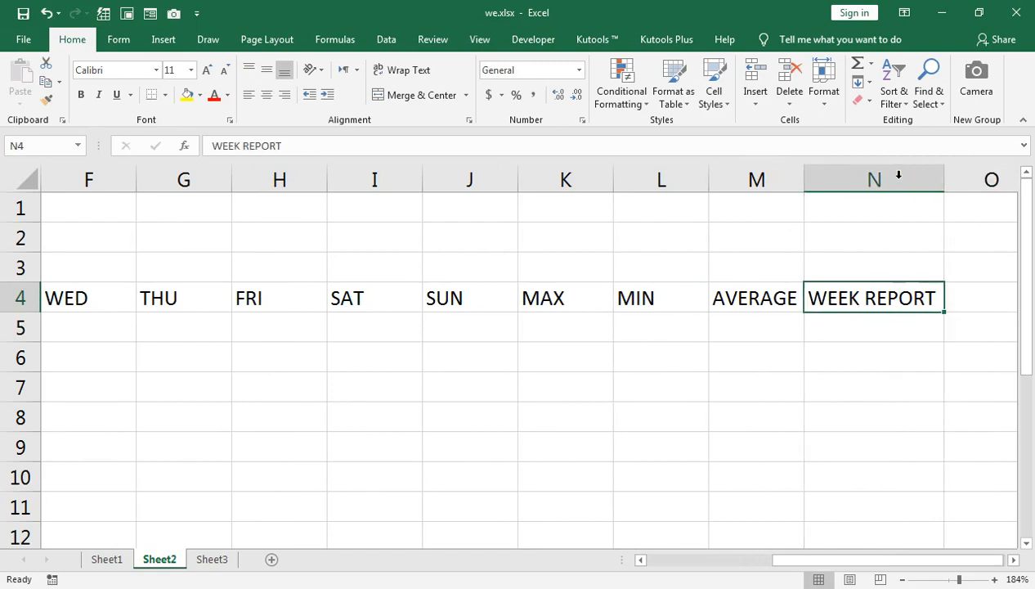
Step: AutoFit the widths of all columns in the sheet to their contents
{"action": "left_click", "coordinate": [956, 581]}
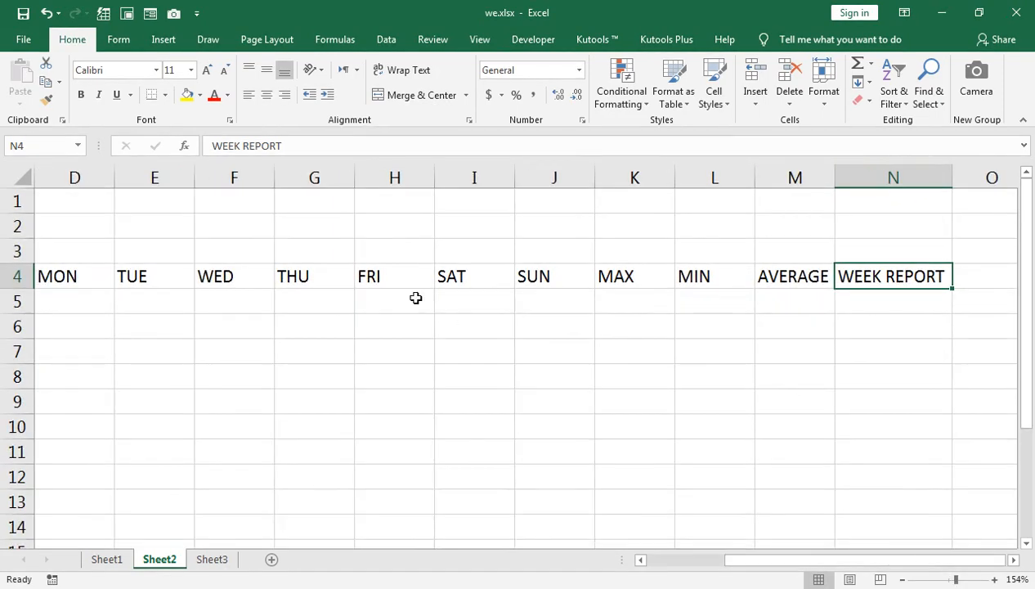
{"action": "left_click", "coordinate": [21, 179]}
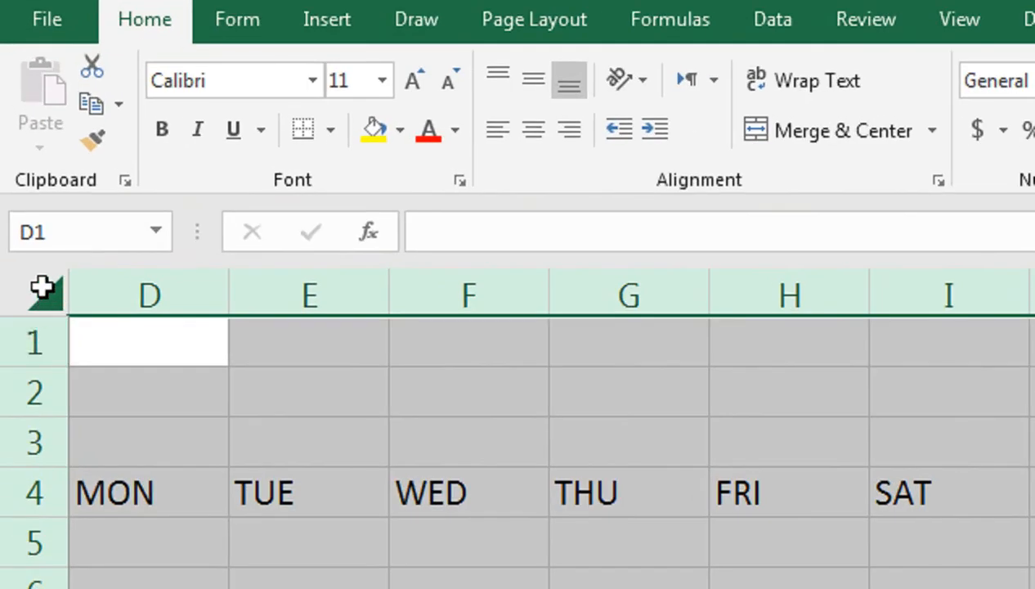
{"action": "double_click", "coordinate": [547, 296]}
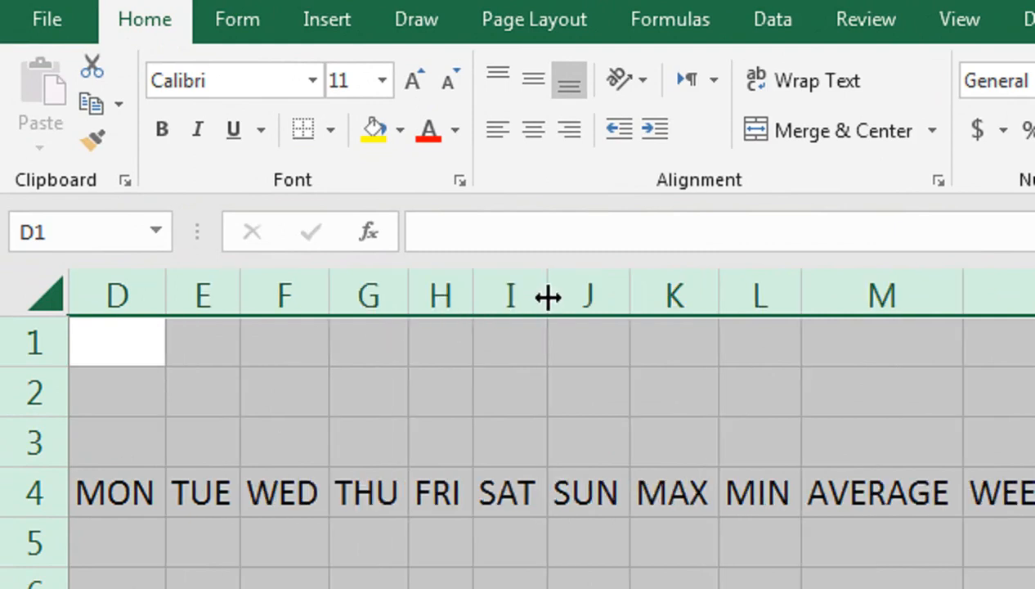
Step: Apply all borders to the table range B4:N12
{"action": "left_click_drag", "start_coordinate": [557, 275], "coordinate": [556, 277]}
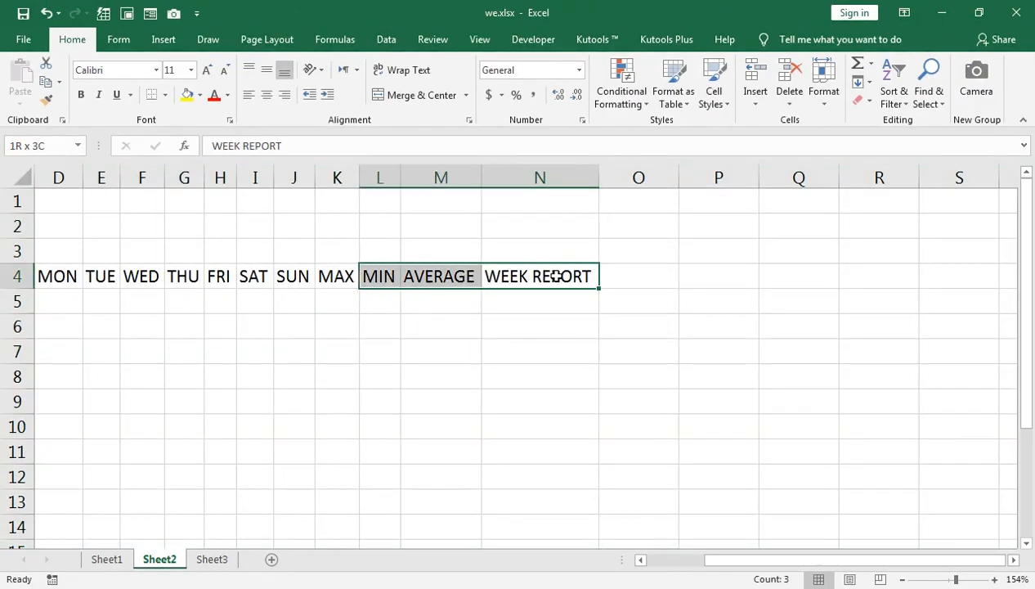
{"action": "key", "text": "shift+Left"}
{"action": "key", "text": "shift+Left"}
{"action": "key", "text": "shift+Left"}
{"action": "key", "text": "shift+Left"}
{"action": "key", "text": "shift+Left"}
{"action": "key", "text": "shift+Left"}
{"action": "key", "text": "shift+Left"}
{"action": "key", "text": "shift+Left"}
{"action": "key", "text": "shift+Left"}
{"action": "key", "text": "shift+Left"}
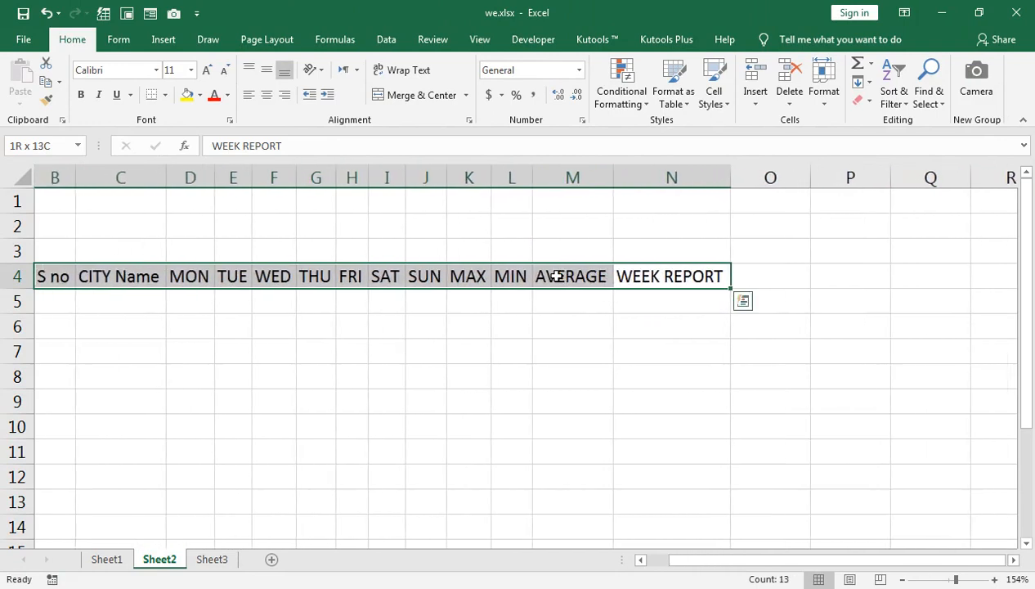
{"action": "key", "text": "shift+Down"}
{"action": "key", "text": "shift+Down"}
{"action": "key", "text": "shift+Down"}
{"action": "key", "text": "shift+Down"}
{"action": "key", "text": "shift+Down"}
{"action": "key", "text": "shift+Down"}
{"action": "key", "text": "shift+Down"}
{"action": "key", "text": "shift+Down"}
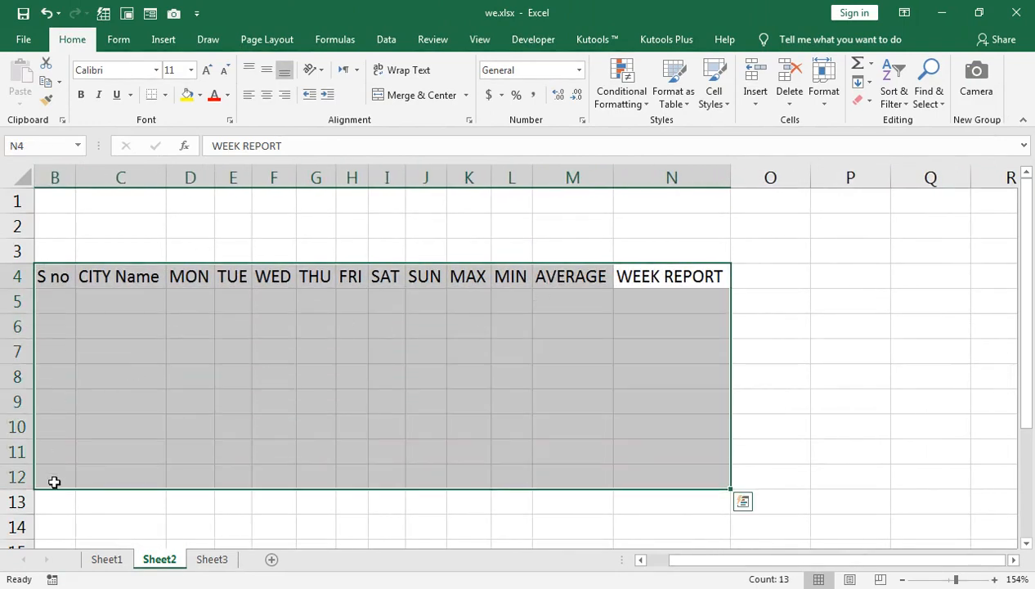
{"action": "left_click", "coordinate": [165, 95]}
{"action": "left_click", "coordinate": [193, 232]}
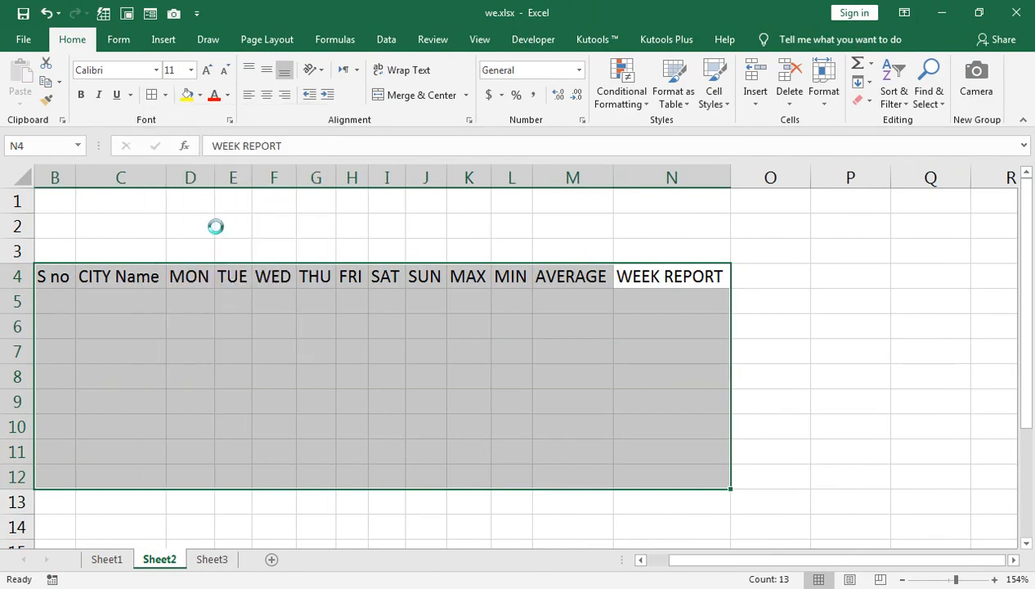
Step: Give the weekday columns D through J one equal width that fits their headings, and narrow the empty column A
{"action": "left_click", "coordinate": [480, 39]}
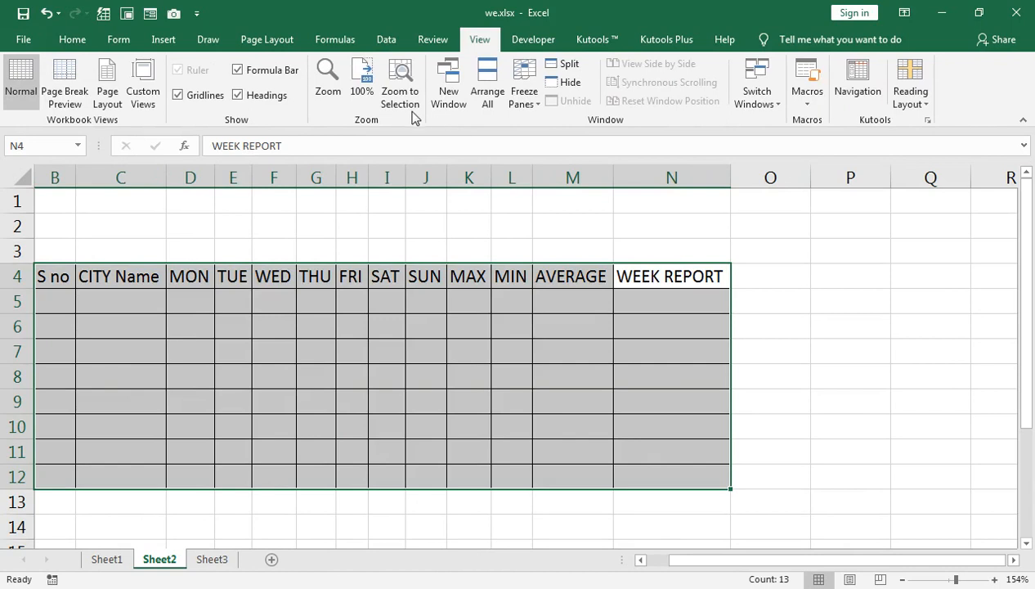
{"action": "left_click", "coordinate": [409, 101]}
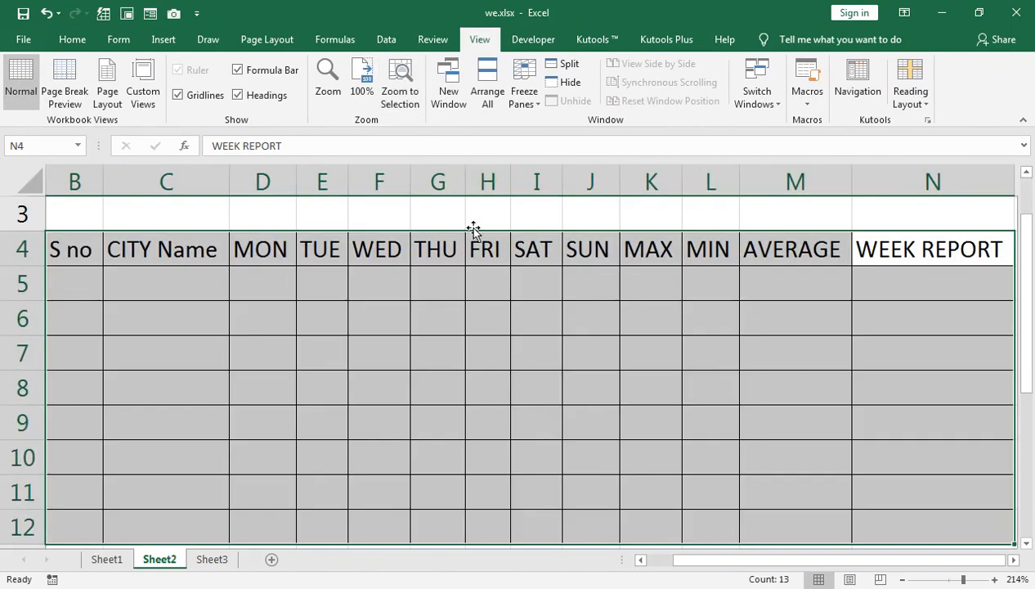
{"action": "left_click_drag", "start_coordinate": [963, 579], "coordinate": [957, 579]}
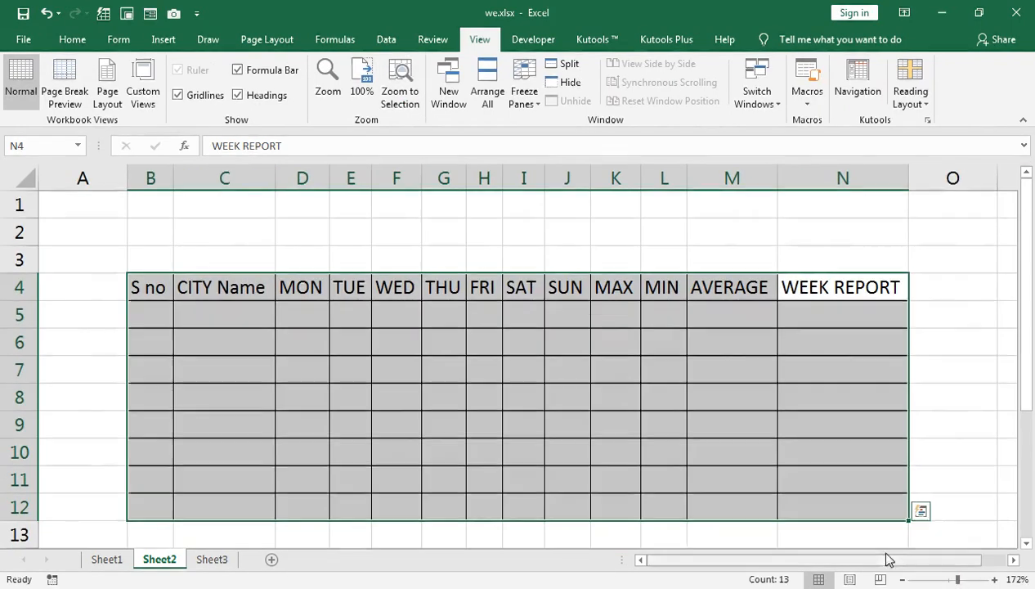
{"action": "left_click", "coordinate": [298, 281]}
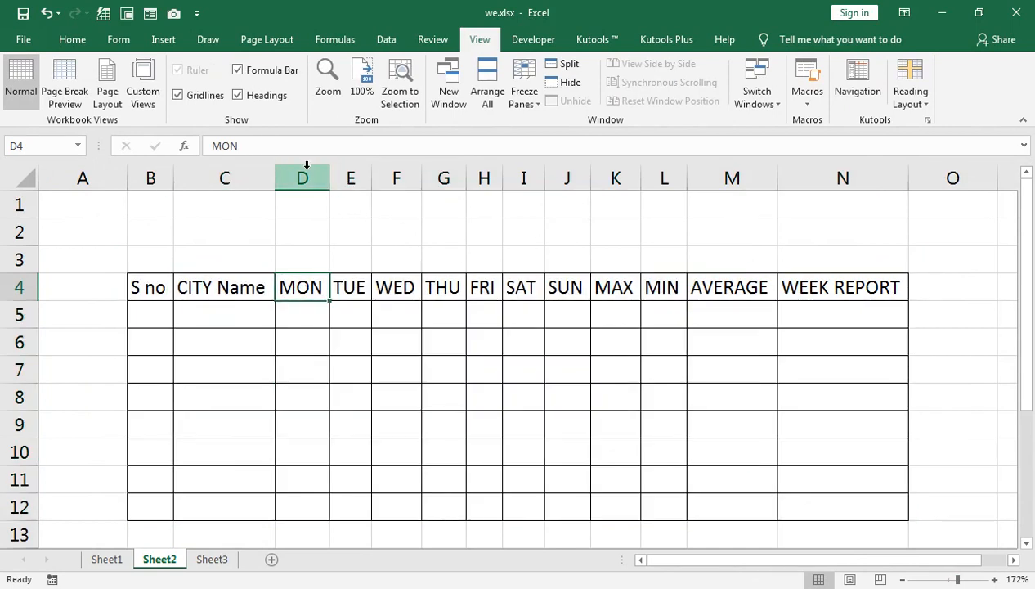
{"action": "left_click_drag", "start_coordinate": [302, 179], "coordinate": [550, 175]}
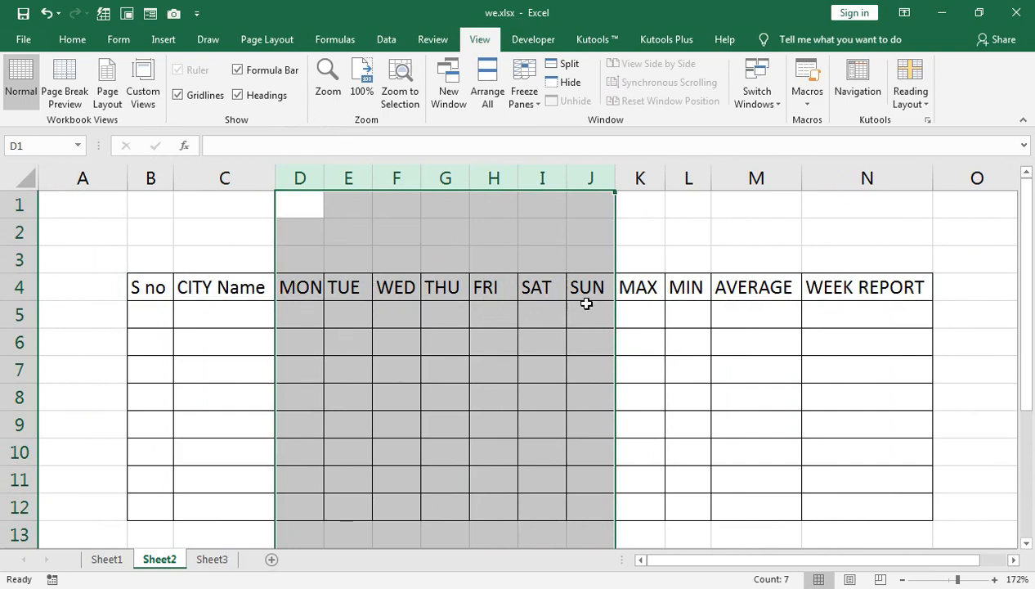
{"action": "left_click_drag", "start_coordinate": [325, 186], "coordinate": [330, 186]}
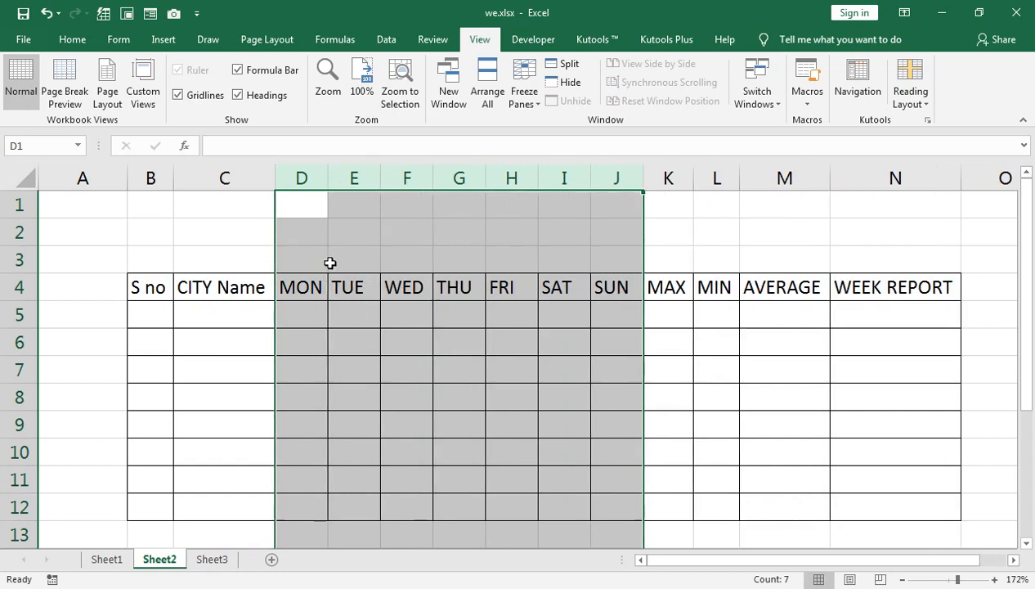
{"action": "left_click_drag", "start_coordinate": [127, 184], "coordinate": [92, 185]}
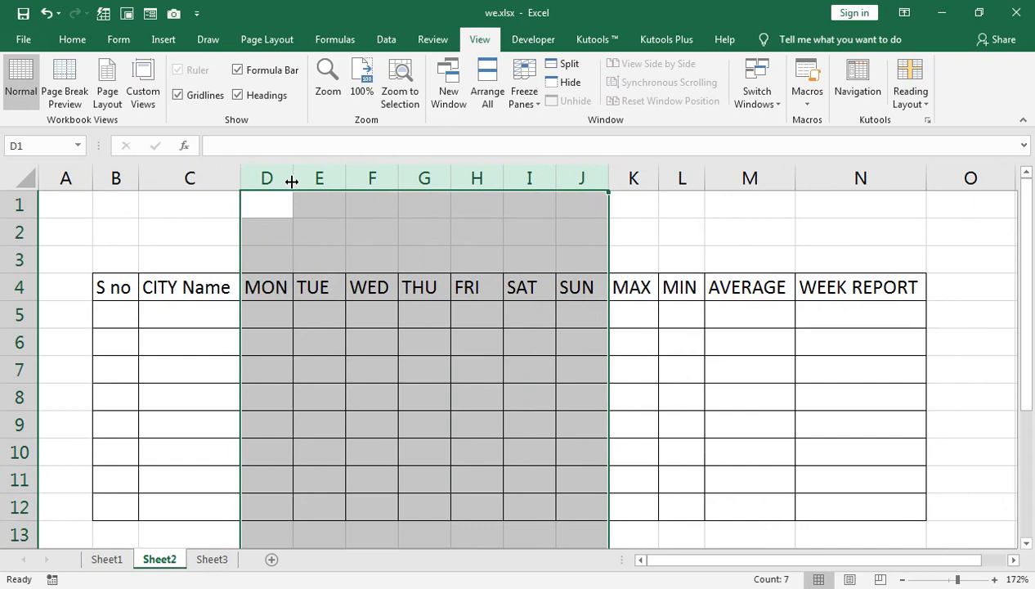
Step: Center the headings in B4:N4 horizontally and vertically and reduce their font size to 9
{"action": "left_click_drag", "start_coordinate": [118, 287], "coordinate": [845, 286]}
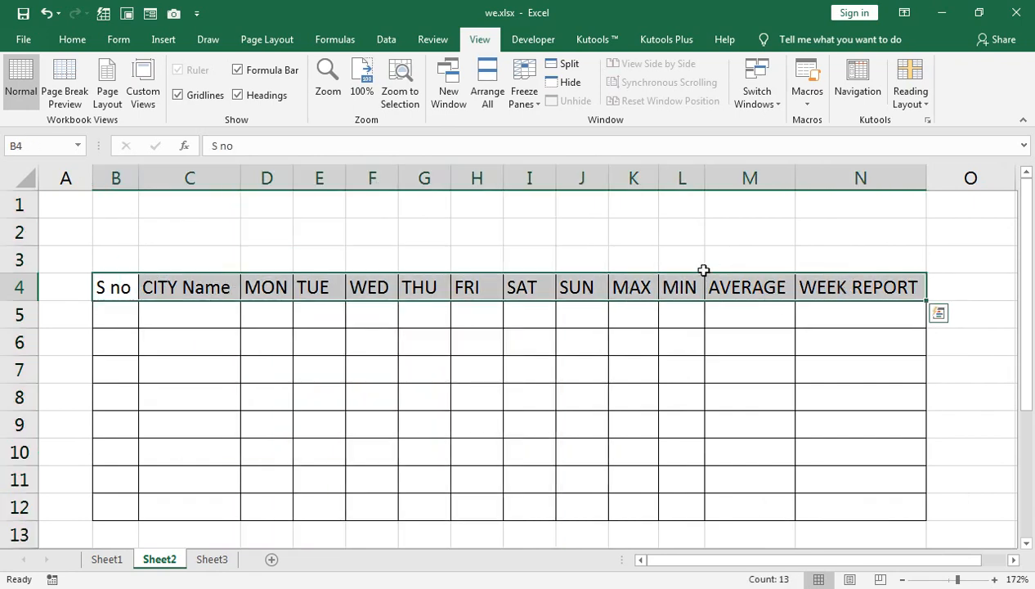
{"action": "left_click", "coordinate": [72, 40]}
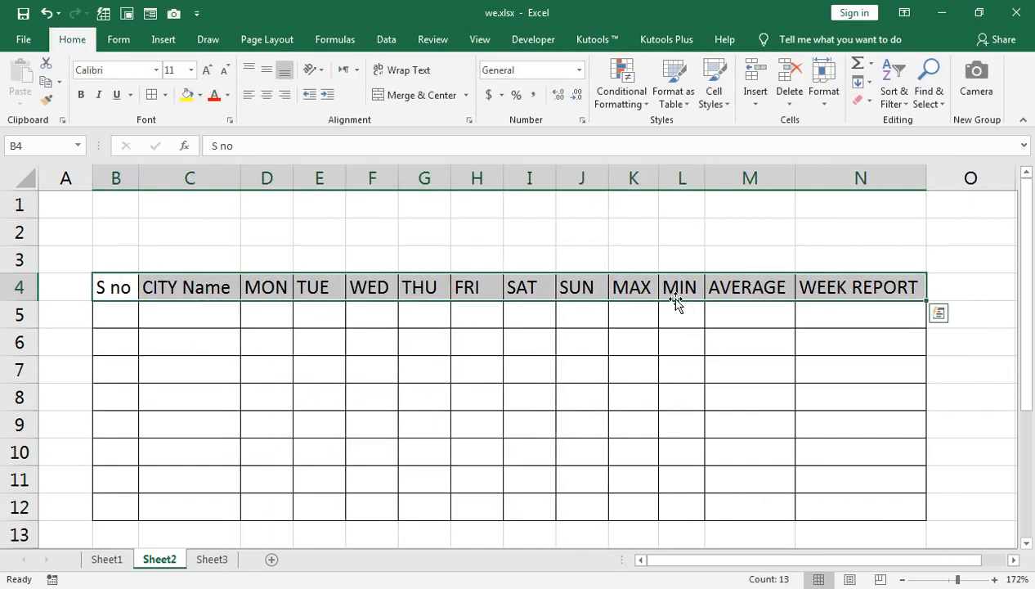
{"action": "left_click", "coordinate": [267, 95]}
{"action": "left_click", "coordinate": [223, 70]}
{"action": "left_click", "coordinate": [223, 69]}
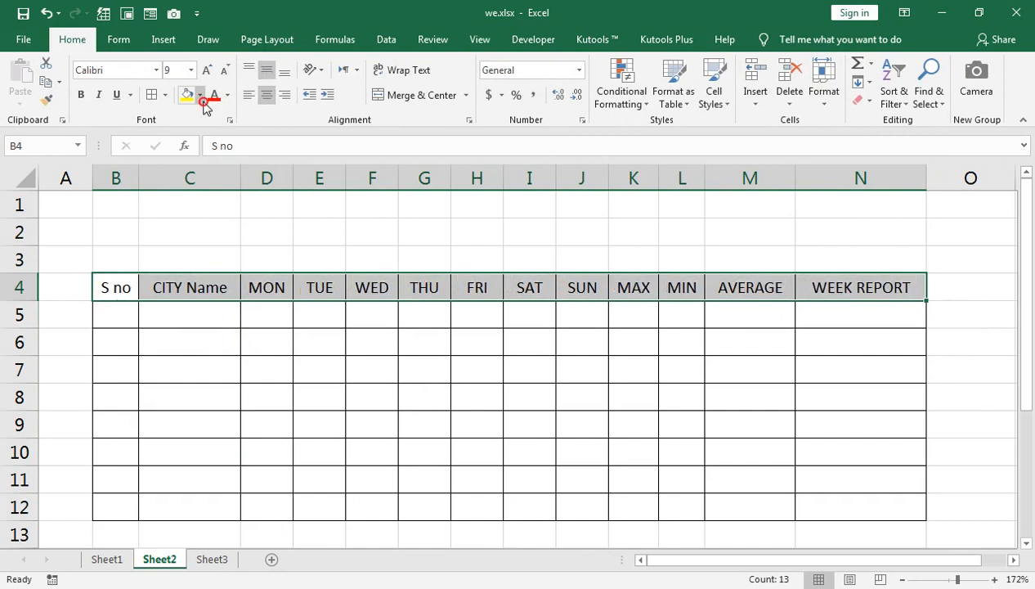
Step: Format the header row B4:N4 with a dark blue fill and bold white text
{"action": "left_click", "coordinate": [200, 95]}
{"action": "left_click", "coordinate": [297, 222]}
{"action": "left_click", "coordinate": [229, 95]}
{"action": "left_click", "coordinate": [211, 153]}
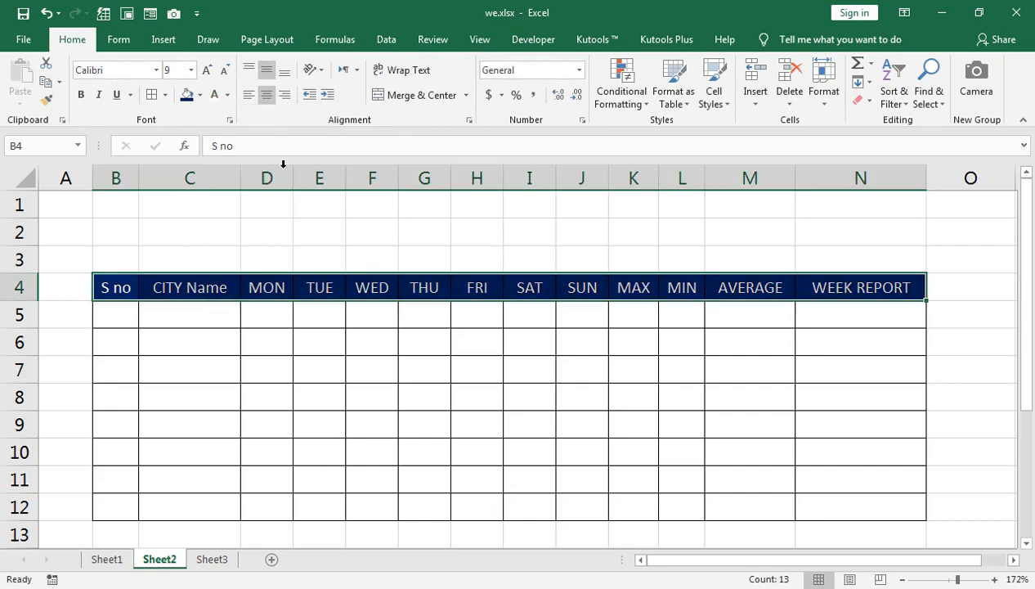
{"action": "left_click", "coordinate": [80, 95]}
{"action": "left_click", "coordinate": [113, 318]}
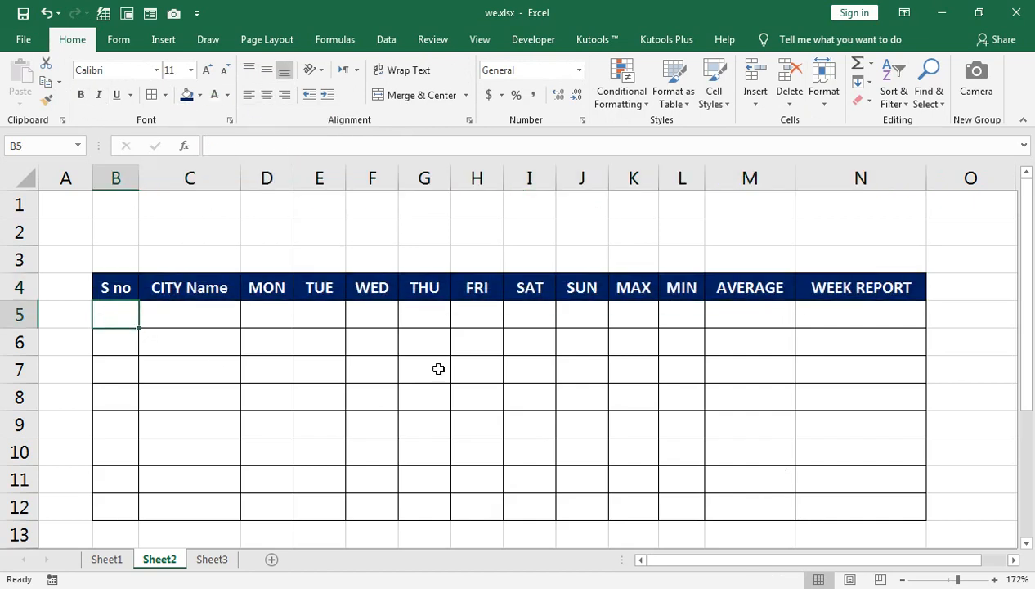
Step: Narrow column D slightly and fill the S no column in B5:B12 with the serial numbers 1 to 8
{"action": "left_click_drag", "start_coordinate": [295, 178], "coordinate": [292, 178]}
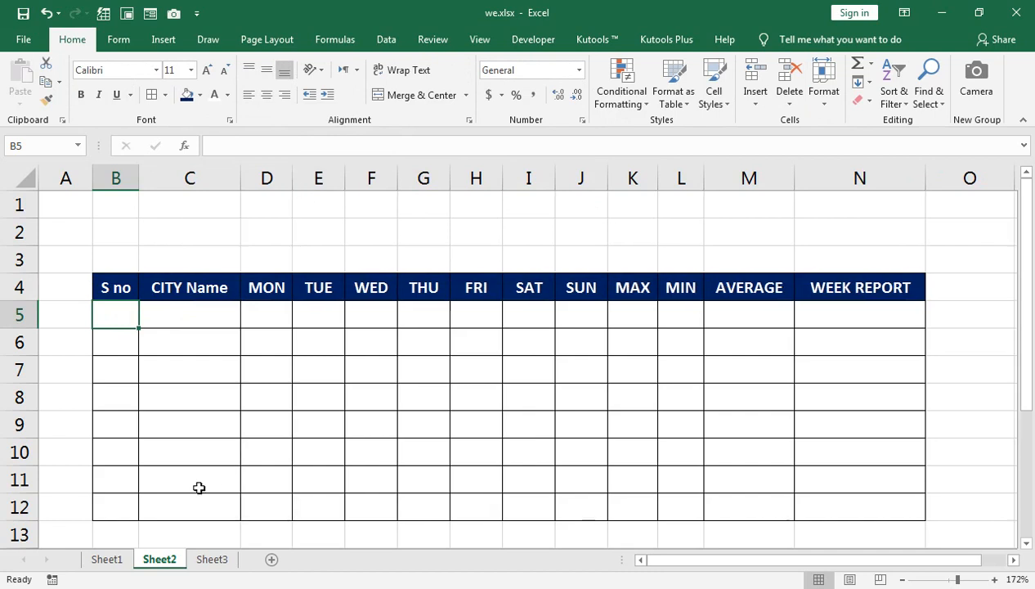
{"action": "type", "text": "1"}
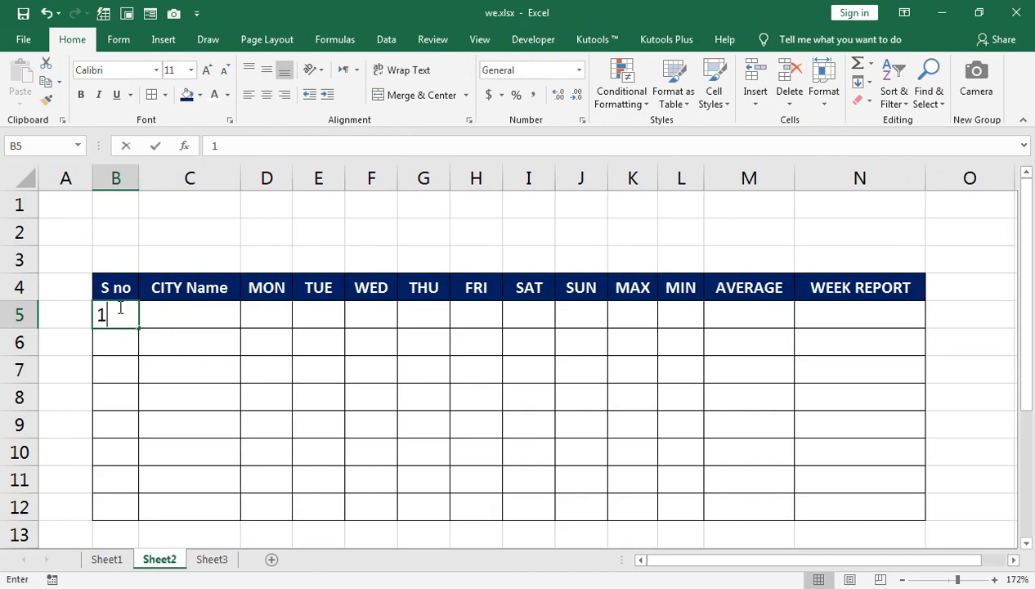
{"action": "key", "text": "Return"}
{"action": "type", "text": "2"}
{"action": "key", "text": "Return"}
{"action": "left_click_drag", "start_coordinate": [118, 308], "coordinate": [131, 341]}
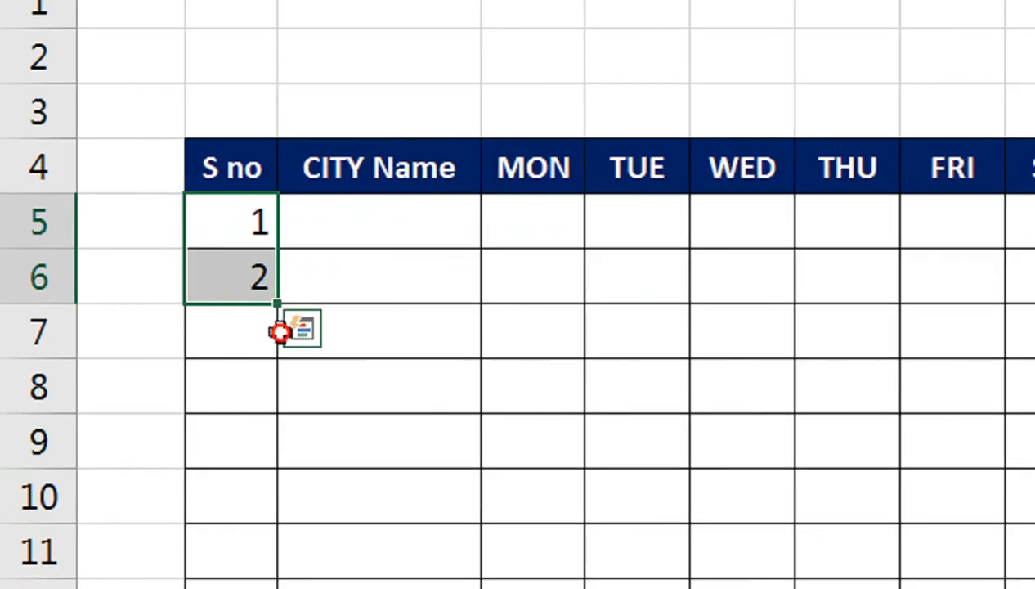
{"action": "left_click_drag", "start_coordinate": [282, 306], "coordinate": [257, 474]}
{"action": "left_click_drag", "start_coordinate": [265, 239], "coordinate": [277, 460]}
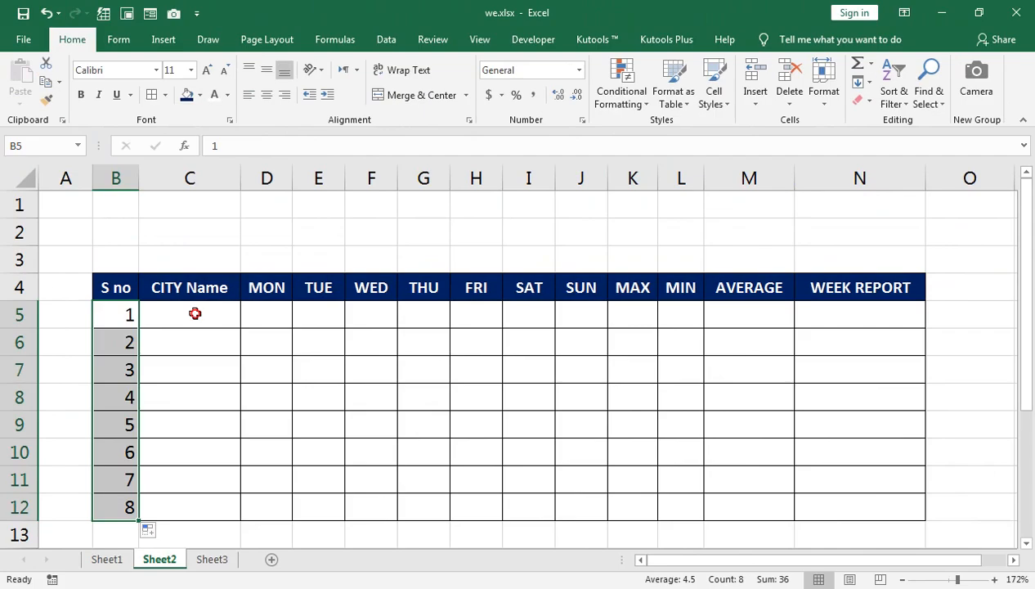
Step: Enter the city names Karachi, Lahore and Badin in C5:C7
{"action": "left_click", "coordinate": [393, 48]}
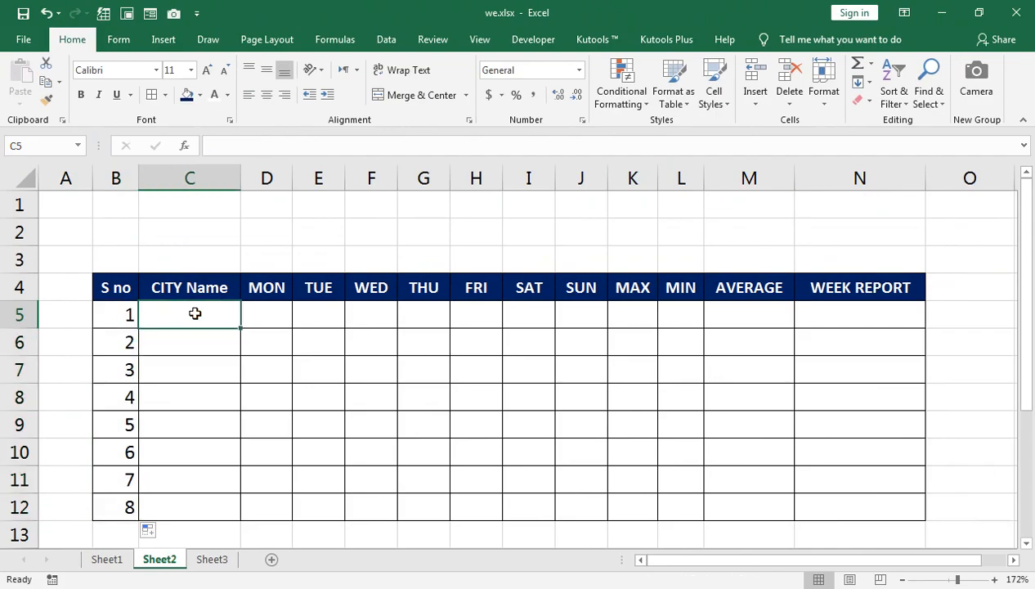
{"action": "type", "text": "k"}
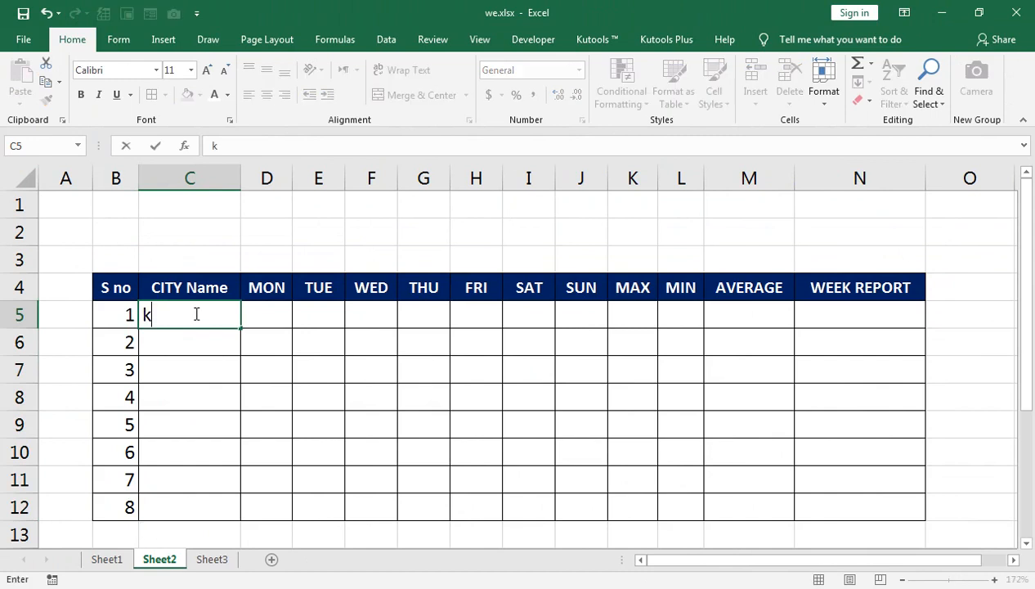
{"action": "type", "text": "ARACHI"}
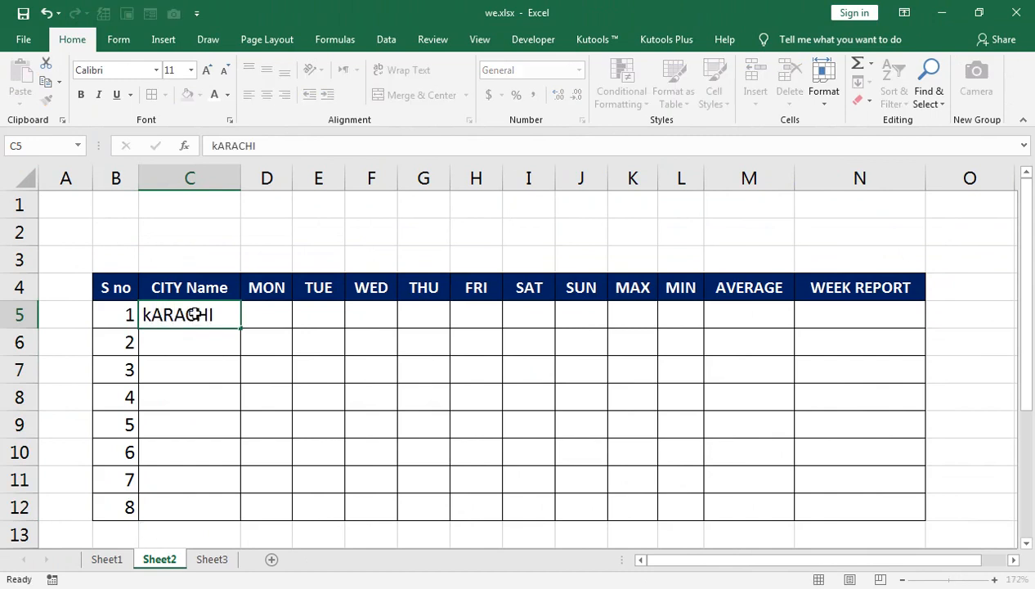
{"action": "key", "text": "Return"}
{"action": "type", "text": "Lahore"}
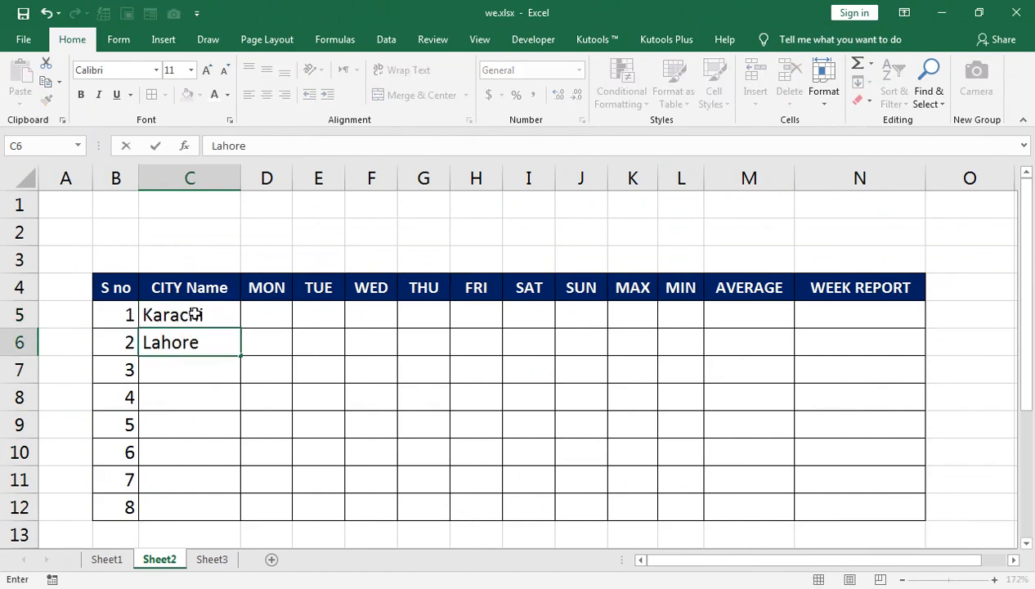
{"action": "key", "text": "Return"}
{"action": "type", "text": "Ba"}
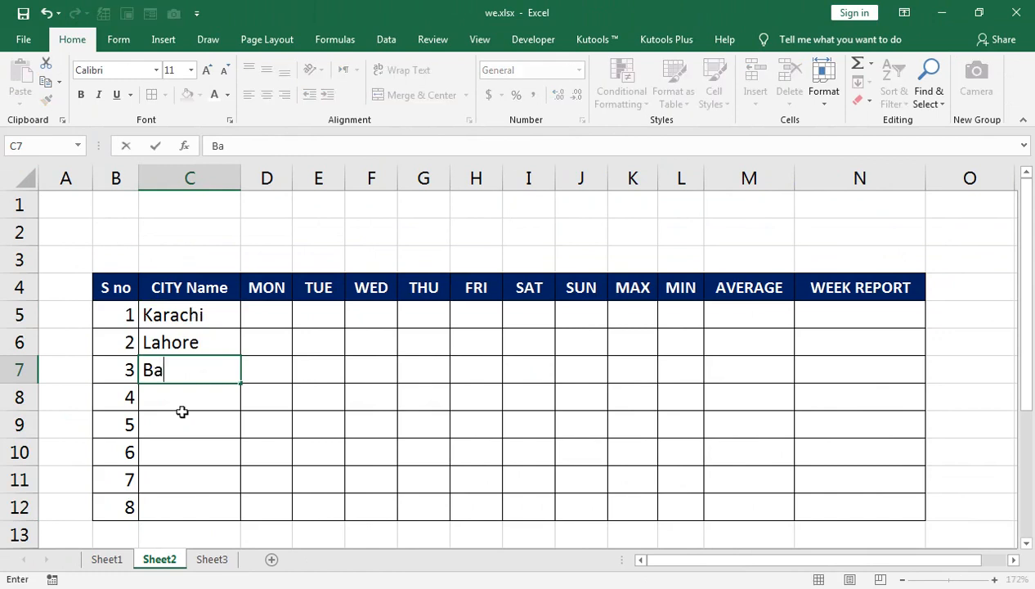
{"action": "type", "text": "din"}
{"action": "key", "text": "Return"}
Step: Enter multna and sakkar as the city names in C8 and C9
{"action": "type", "text": "mu"}
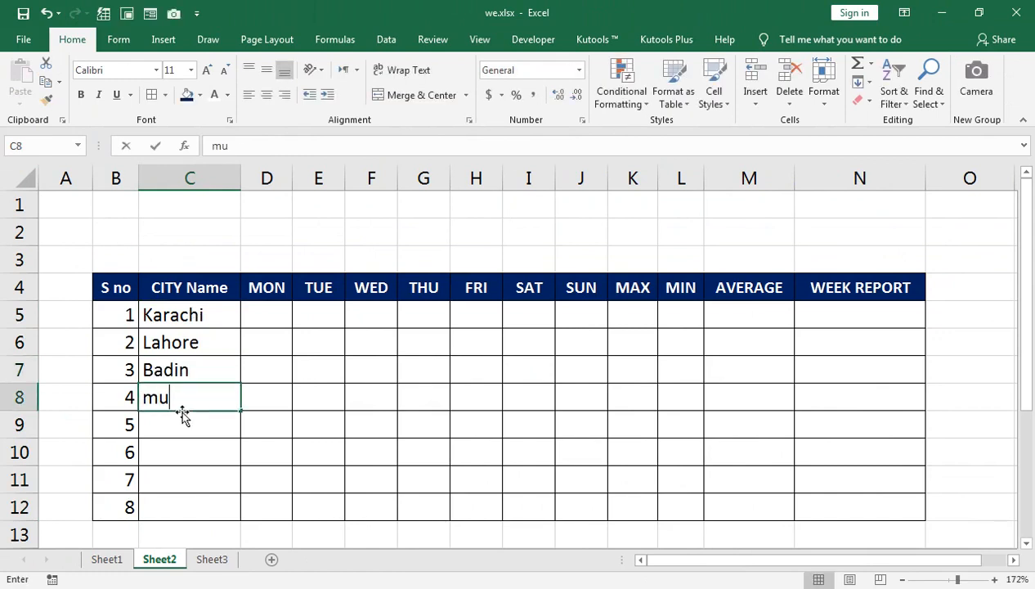
{"action": "type", "text": "ltna"}
{"action": "key", "text": "Return"}
{"action": "type", "text": "sakkar"}
{"action": "key", "text": "Return"}
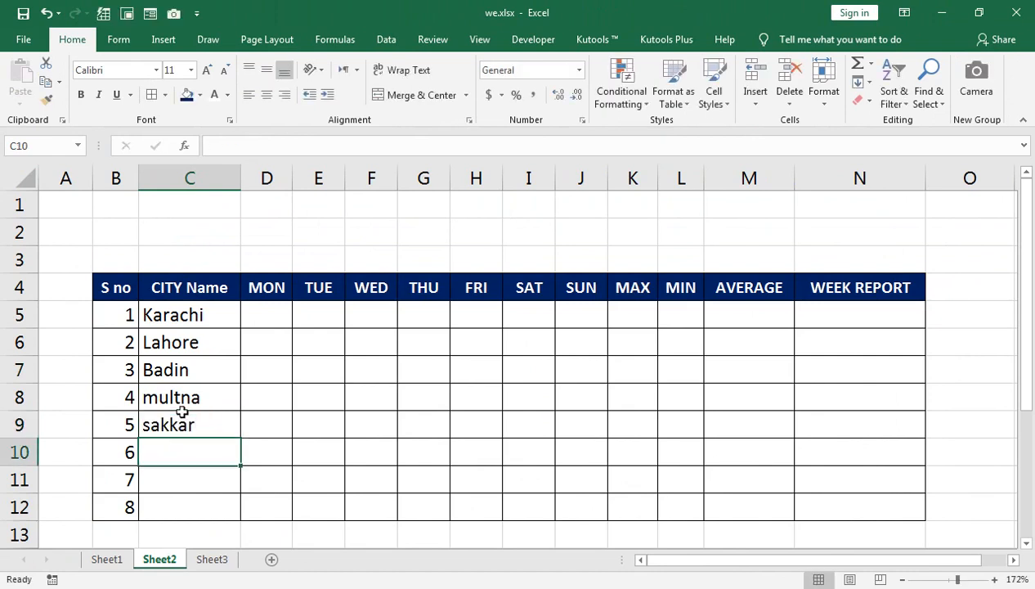
Step: Replace the city names in C8 and C9 with the properly capitalized Multan and Sakkar
{"action": "key", "text": "Up"}
{"action": "key", "text": "Up"}
{"action": "type", "text": "Multan"}
{"action": "key", "text": "Return"}
{"action": "type", "text": "Sakkar"}
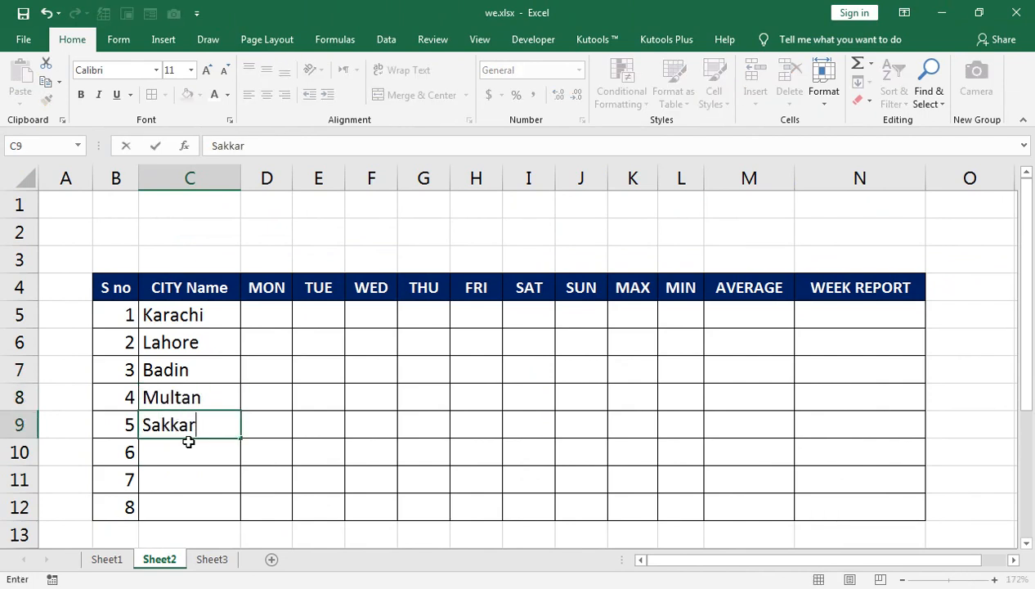
{"action": "key", "text": "Return"}
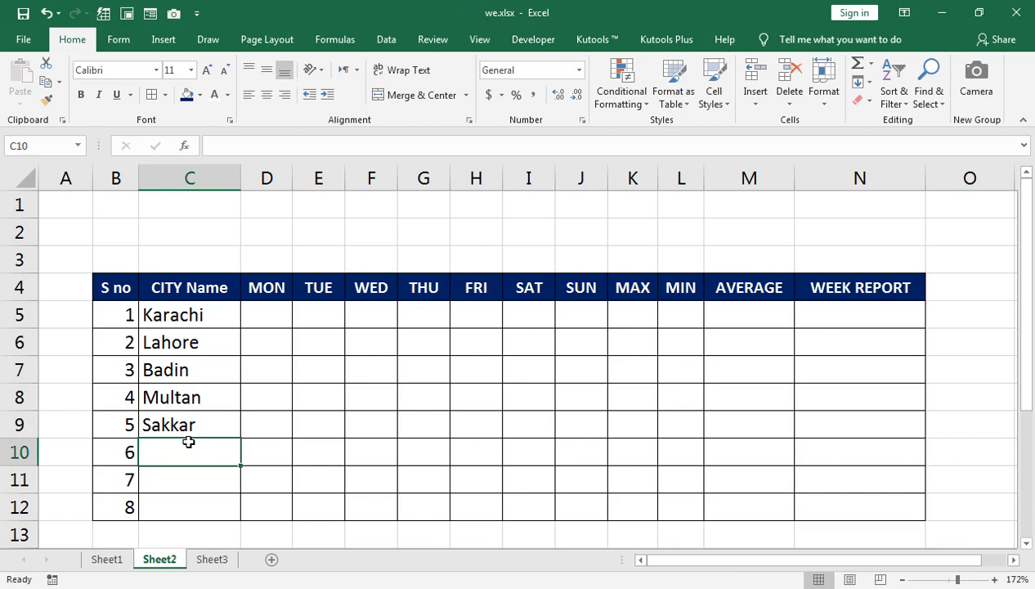
Step: Enter the city names Gharo, Sehwan and Hyedrabad in C10:C12
{"action": "type", "text": "Ghar"}
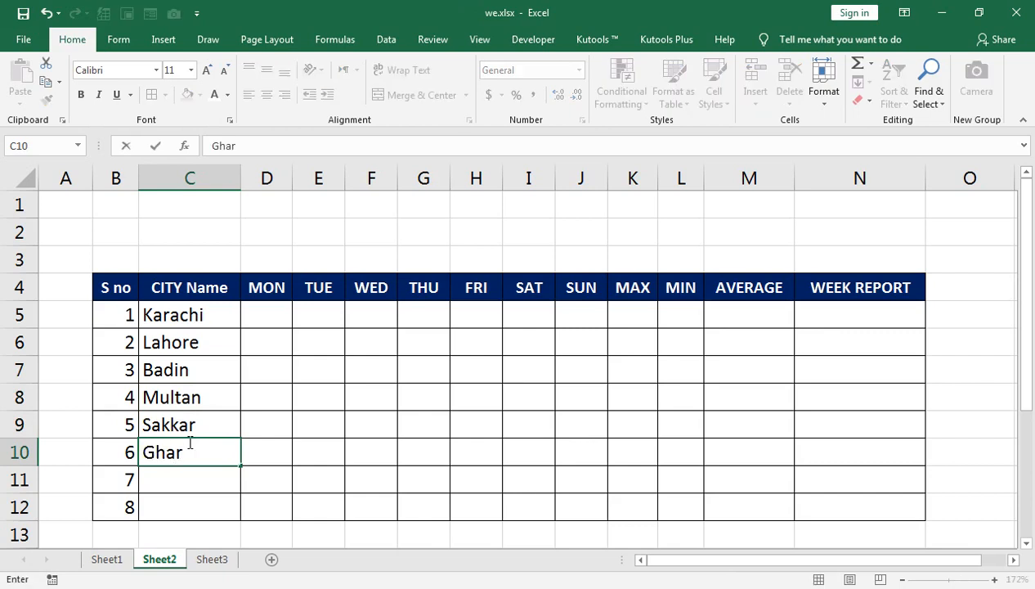
{"action": "type", "text": "o"}
{"action": "key", "text": "Return"}
{"action": "type", "text": "Sehwan"}
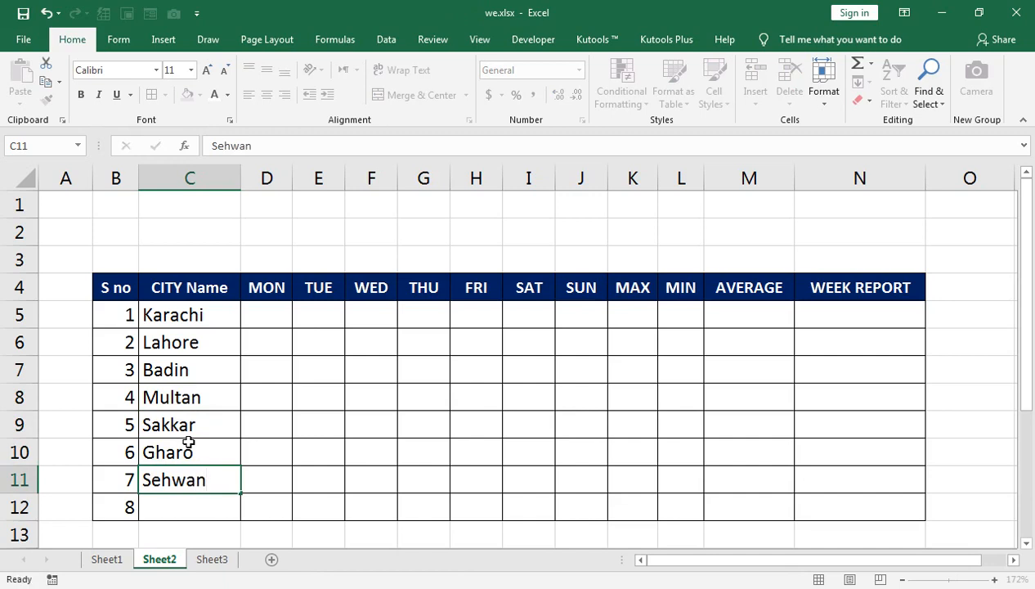
{"action": "key", "text": "Return"}
{"action": "type", "text": "Hyedrabad"}
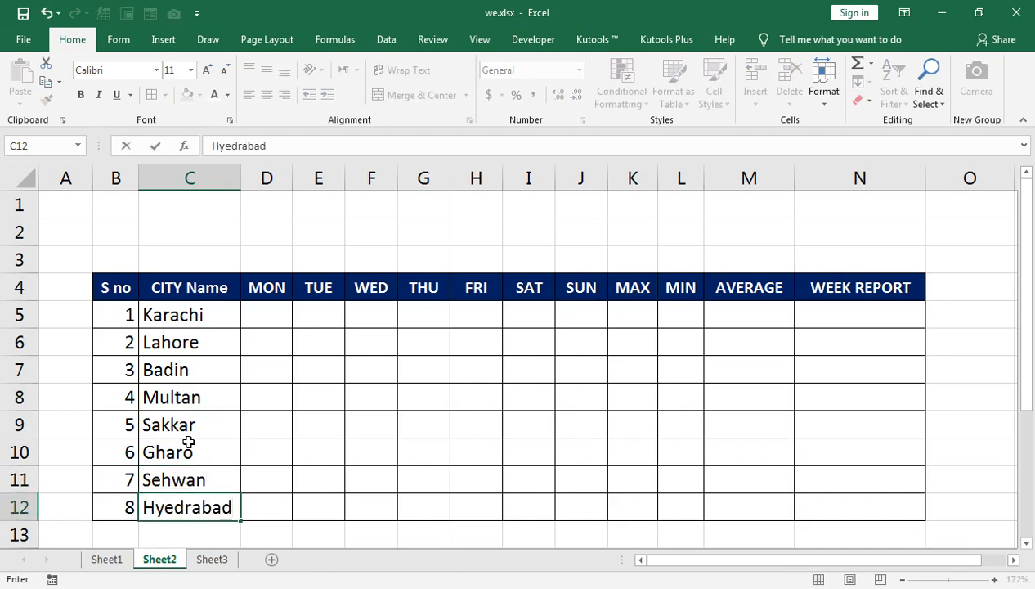
Step: Start a Greater Than highlight rule with the threshold 35 for the weekday cells D5:J12
{"action": "key", "text": "Right"}
{"action": "key", "text": "Up"}
{"action": "key", "text": "Up"}
{"action": "key", "text": "Up"}
{"action": "key", "text": "Up"}
{"action": "key", "text": "Up"}
{"action": "key", "text": "Up"}
{"action": "key", "text": "Up"}
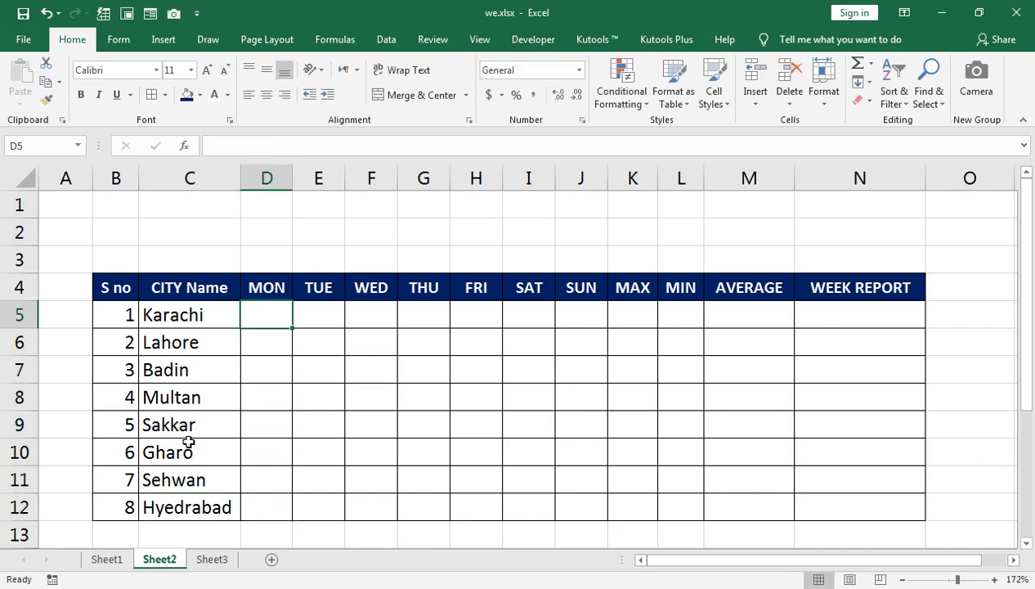
{"action": "key", "text": "shift+Right"}
{"action": "key", "text": "shift+Right"}
{"action": "key", "text": "shift+Right"}
{"action": "key", "text": "shift+Right"}
{"action": "key", "text": "shift+Right"}
{"action": "key", "text": "shift+Right"}
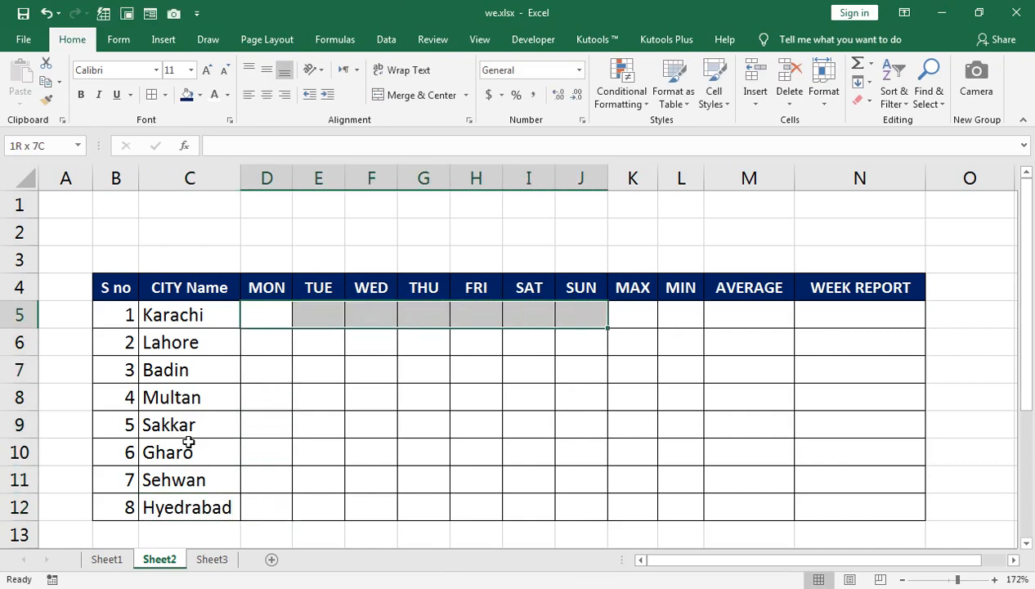
{"action": "key", "text": "shift+Down"}
{"action": "key", "text": "shift+Down"}
{"action": "key", "text": "shift+Down"}
{"action": "key", "text": "shift+Down"}
{"action": "key", "text": "shift+Down"}
{"action": "key", "text": "shift+Down"}
{"action": "key", "text": "shift+Down"}
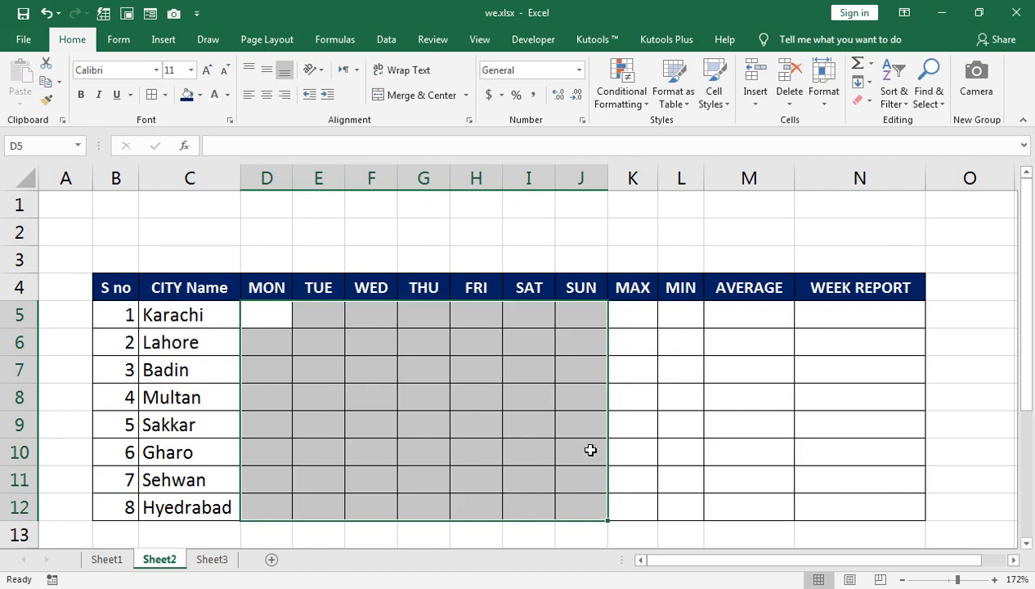
{"action": "left_click", "coordinate": [617, 106]}
{"action": "mouse_move", "coordinate": [691, 141]}
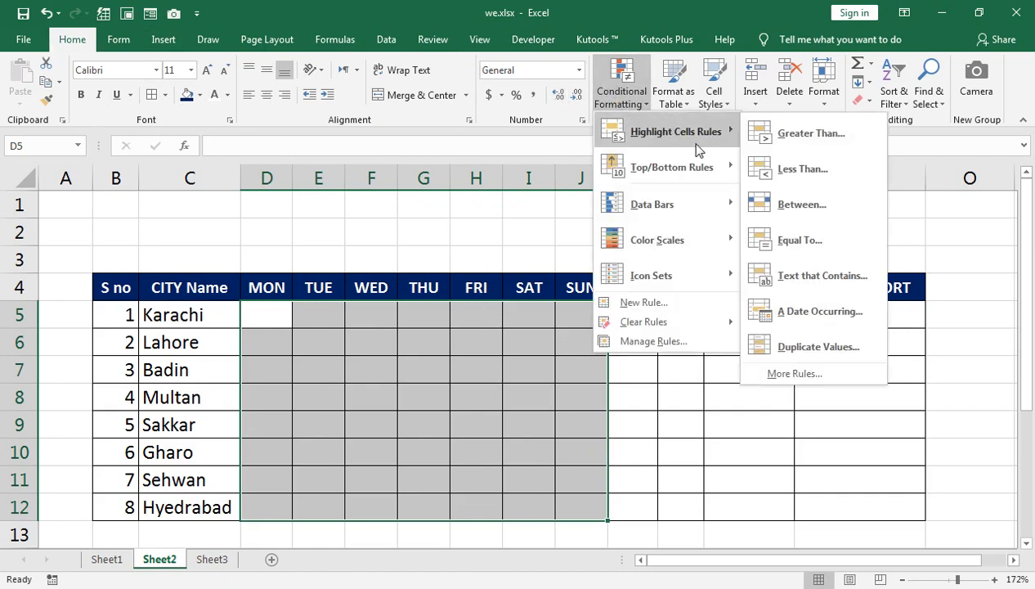
{"action": "left_click", "coordinate": [742, 138]}
{"action": "type", "text": "35"}
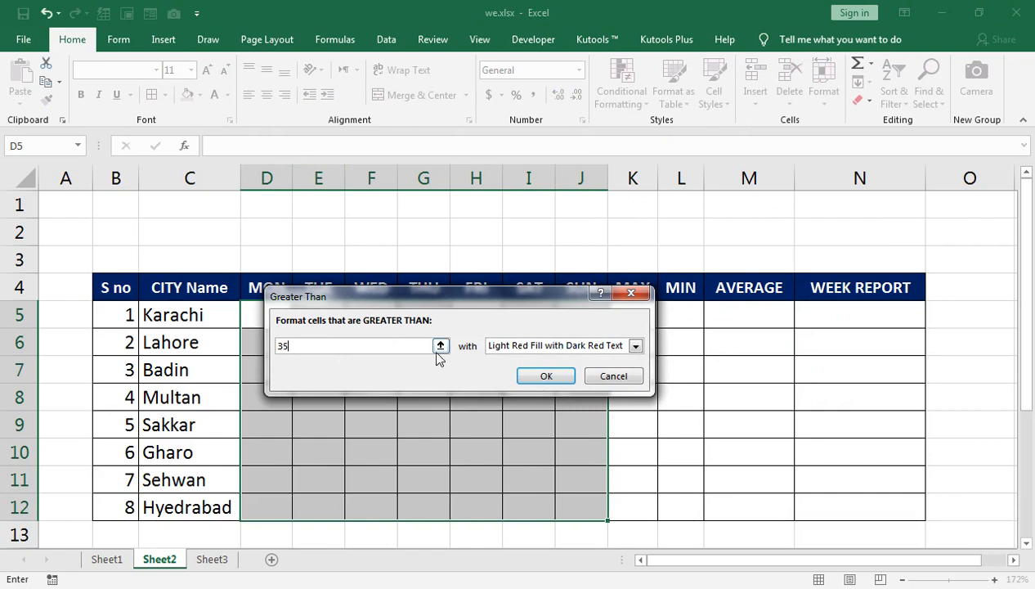
Step: Give the Greater Than rule a custom format with red fill and bold white text, and apply it
{"action": "left_click", "coordinate": [635, 346]}
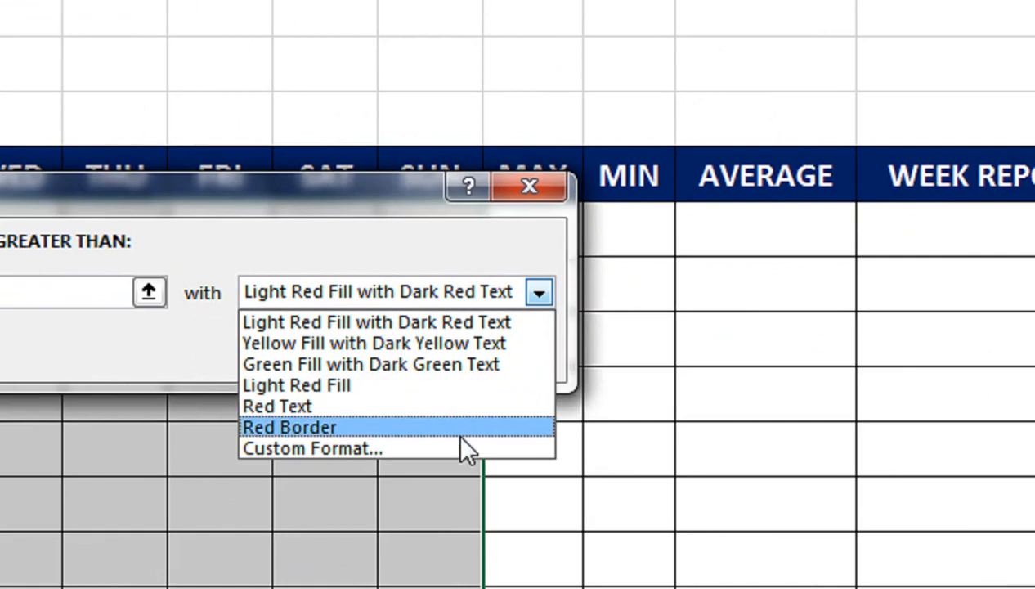
{"action": "left_click", "coordinate": [455, 447]}
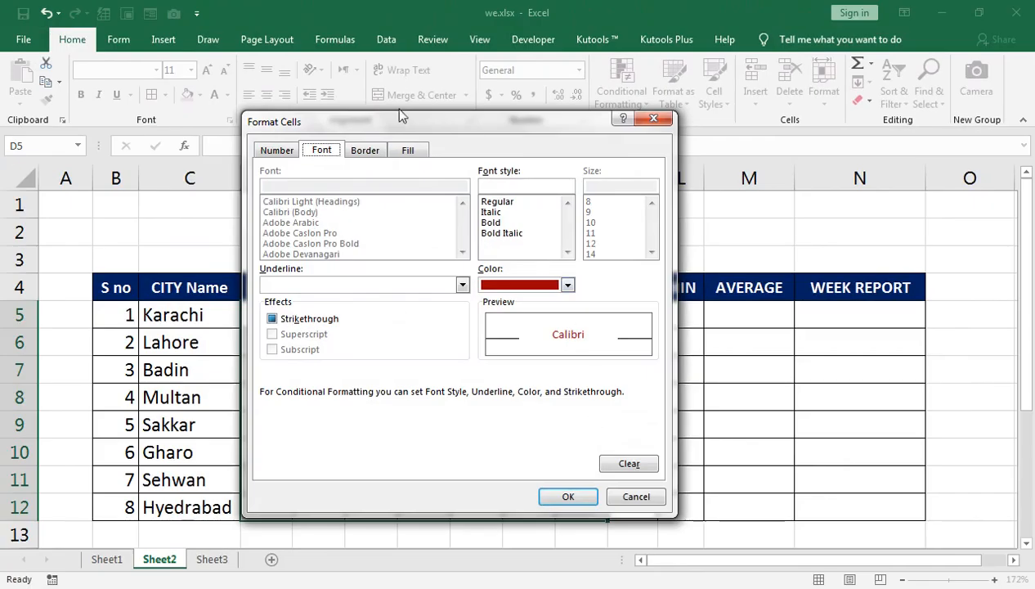
{"action": "left_click", "coordinate": [407, 151]}
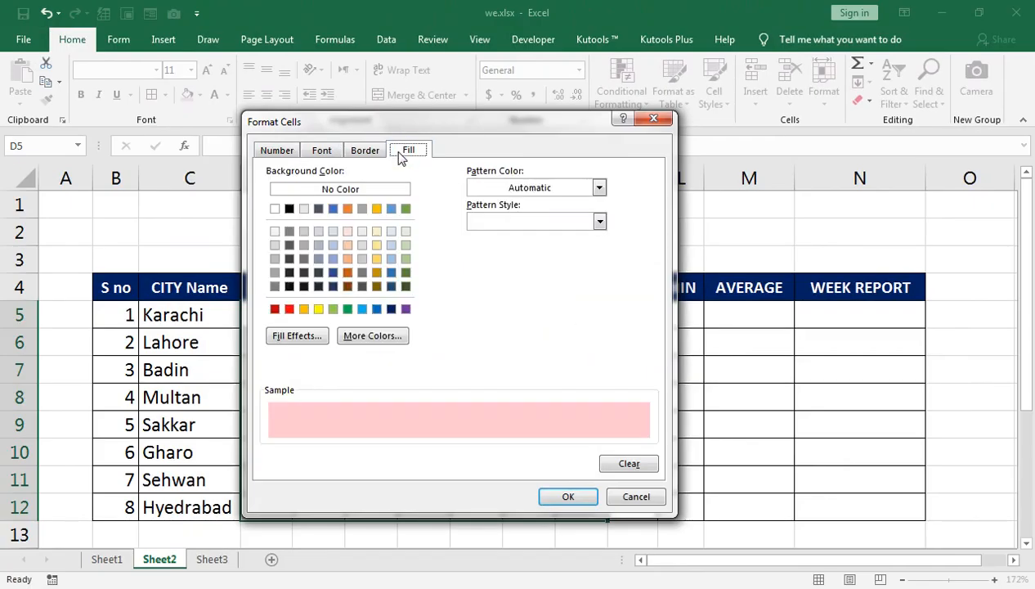
{"action": "left_click", "coordinate": [287, 310]}
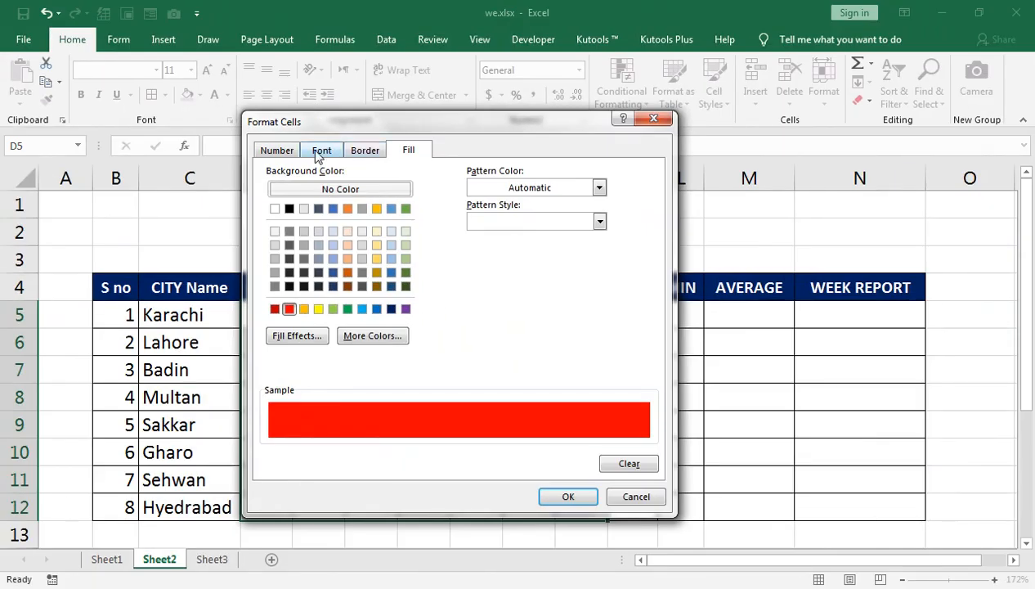
{"action": "left_click", "coordinate": [321, 152]}
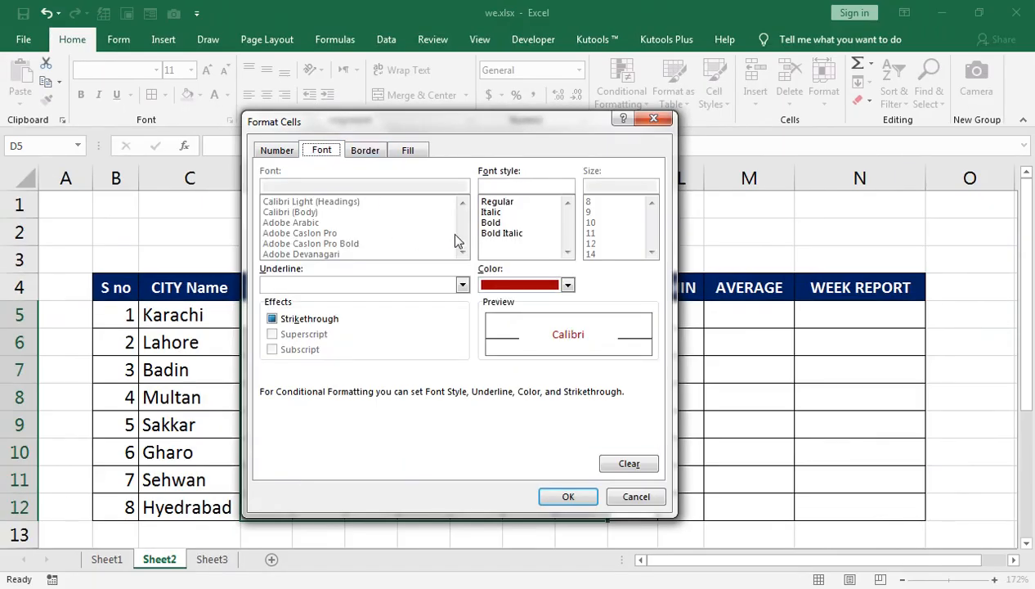
{"action": "left_click", "coordinate": [491, 222]}
{"action": "left_click", "coordinate": [524, 284]}
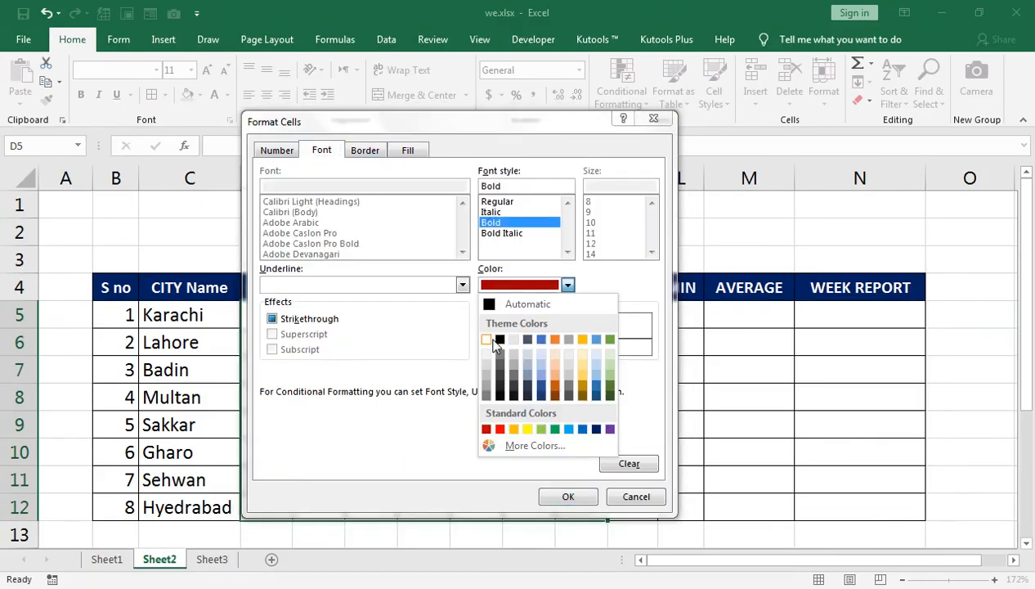
{"action": "left_click", "coordinate": [487, 339]}
{"action": "left_click", "coordinate": [563, 500]}
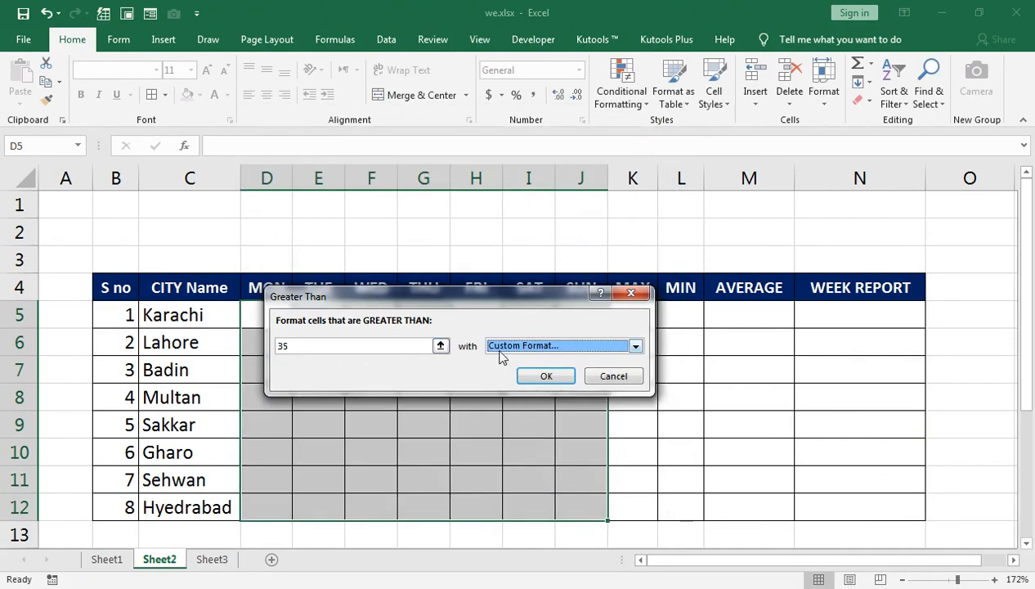
{"action": "left_click", "coordinate": [533, 378]}
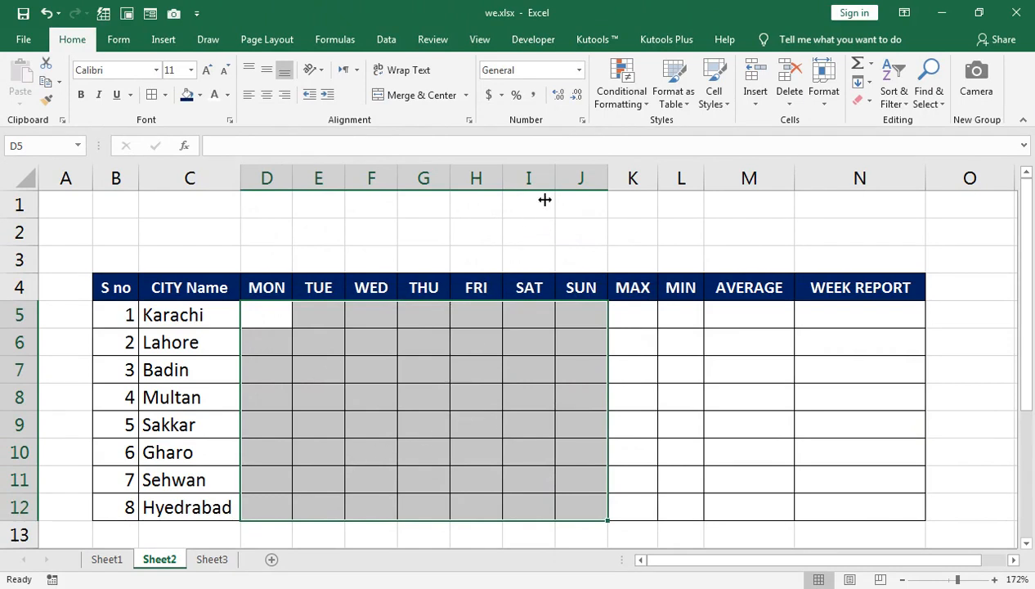
Step: Add a Between highlight rule to D5:J12 for values from 20 to 35 using Green Fill with Dark Green Text
{"action": "left_click", "coordinate": [625, 101]}
{"action": "mouse_move", "coordinate": [679, 131]}
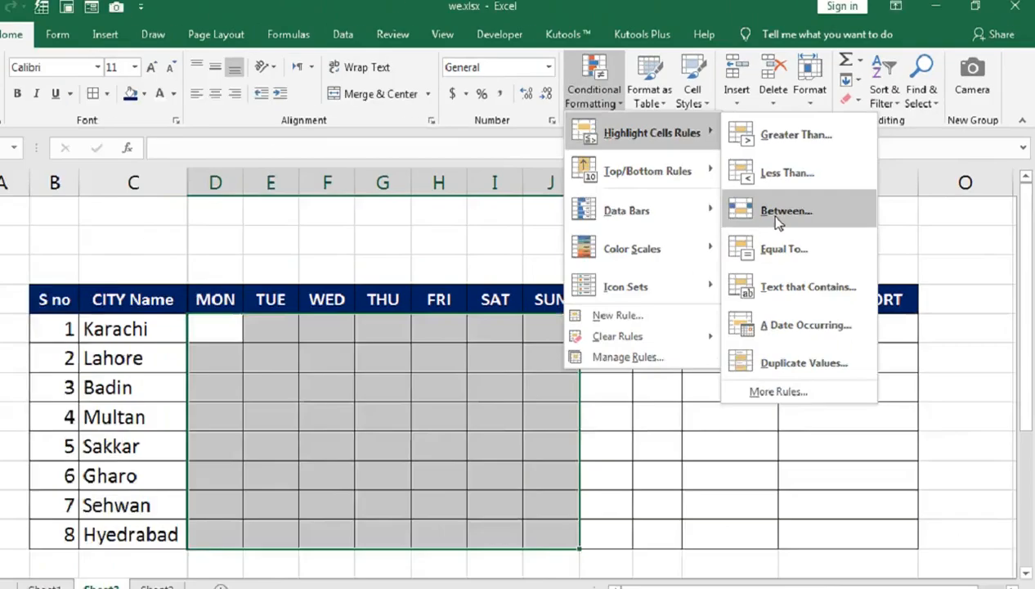
{"action": "left_click", "coordinate": [548, 311]}
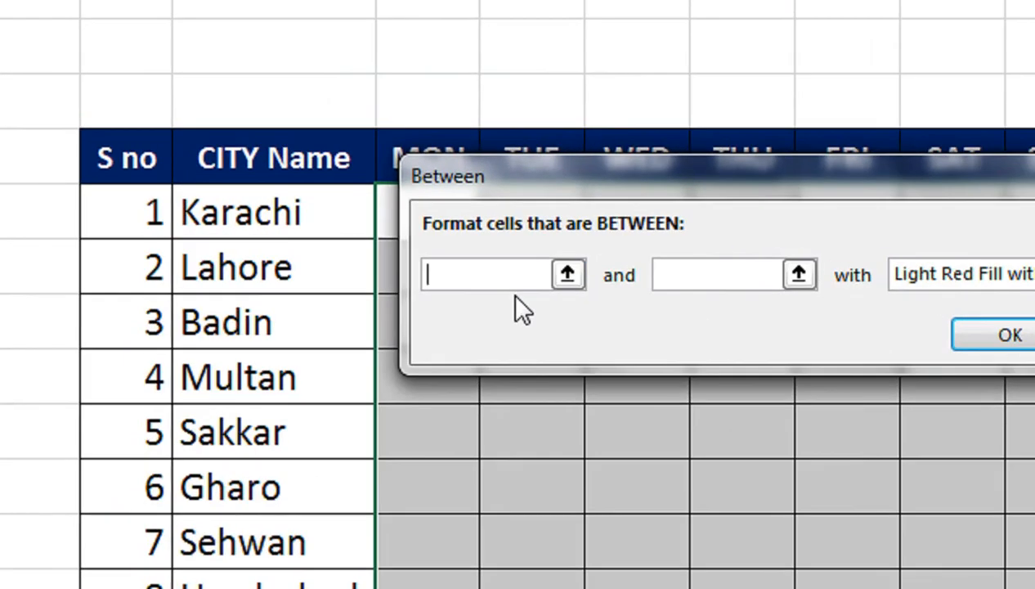
{"action": "type", "text": "20"}
{"action": "left_click", "coordinate": [728, 282]}
{"action": "type", "text": "35"}
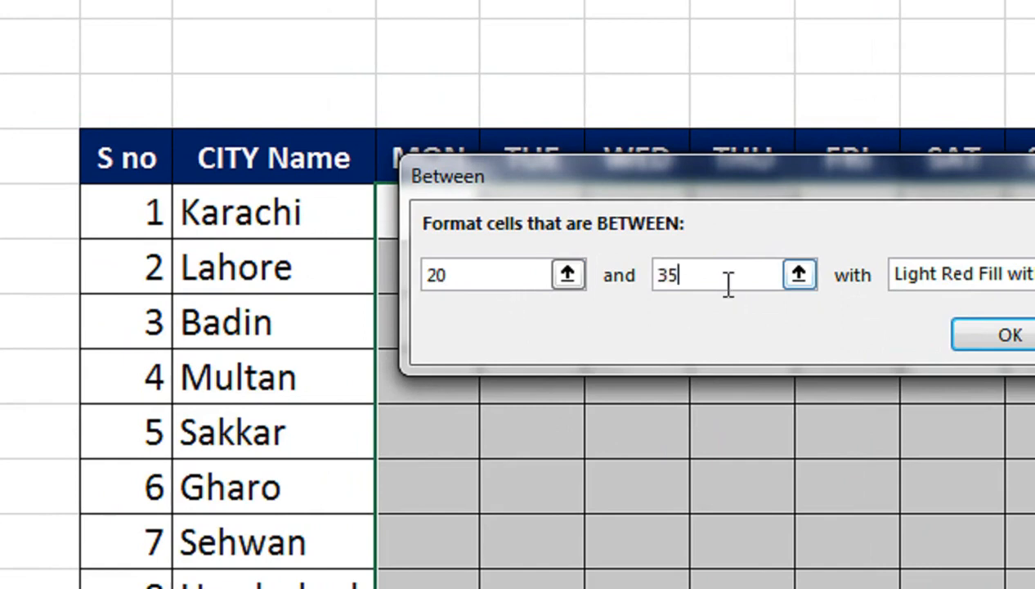
{"action": "left_click", "coordinate": [963, 275]}
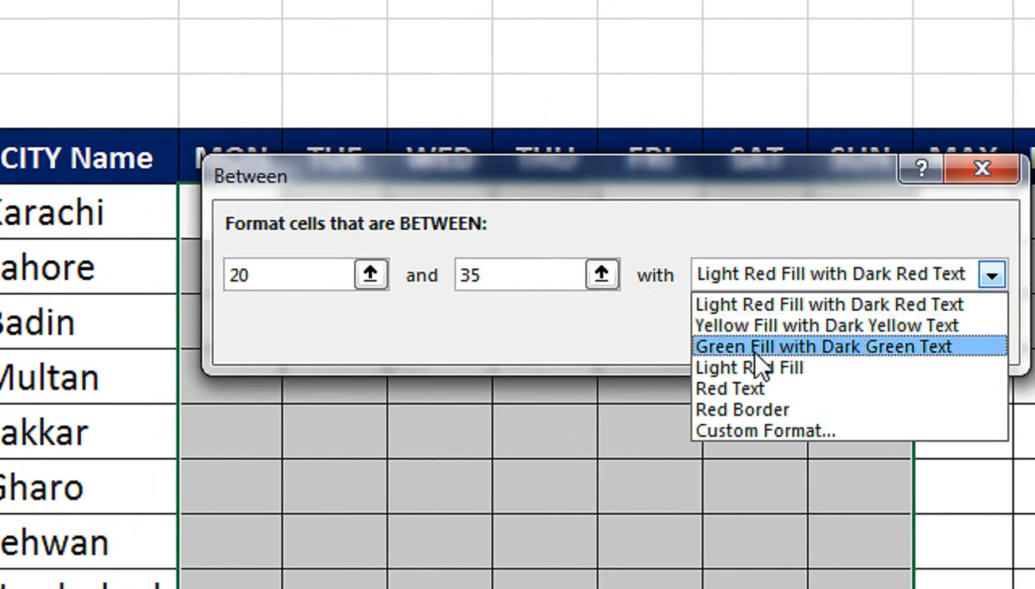
{"action": "left_click", "coordinate": [840, 348]}
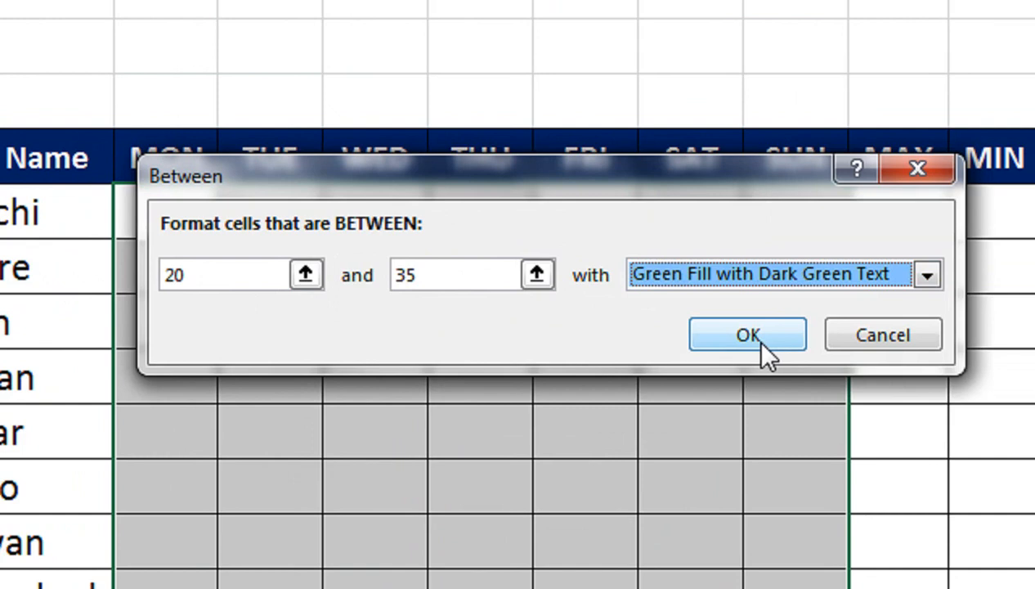
{"action": "left_click", "coordinate": [749, 336]}
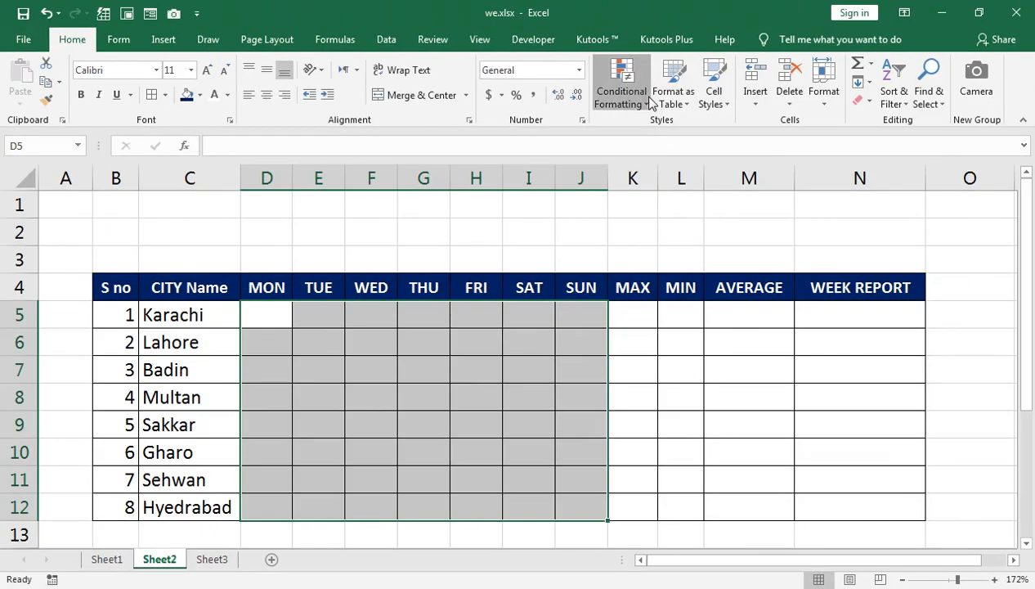
Step: Start a Between highlight rule for the weekday cells D5:J12 with the limits 1 and 20
{"action": "left_click", "coordinate": [632, 96]}
{"action": "mouse_move", "coordinate": [719, 131]}
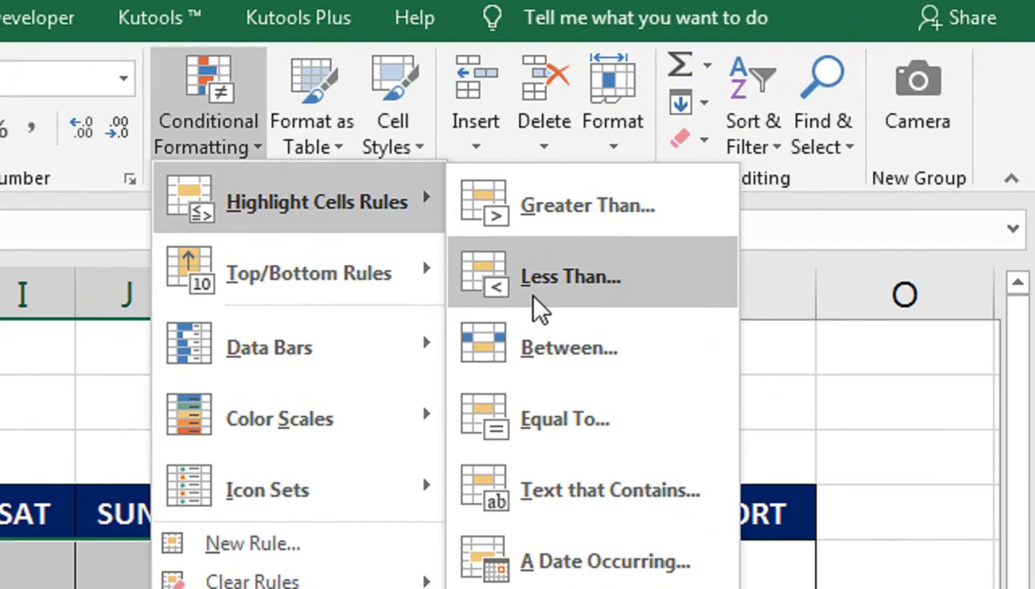
{"action": "left_click", "coordinate": [540, 347]}
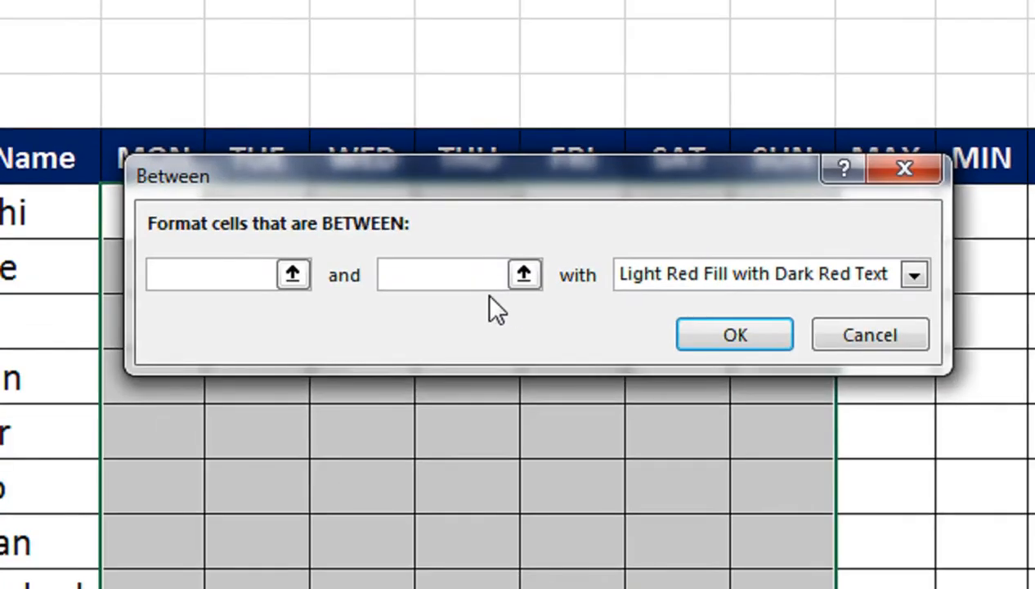
{"action": "left_click", "coordinate": [175, 268]}
{"action": "type", "text": "1"}
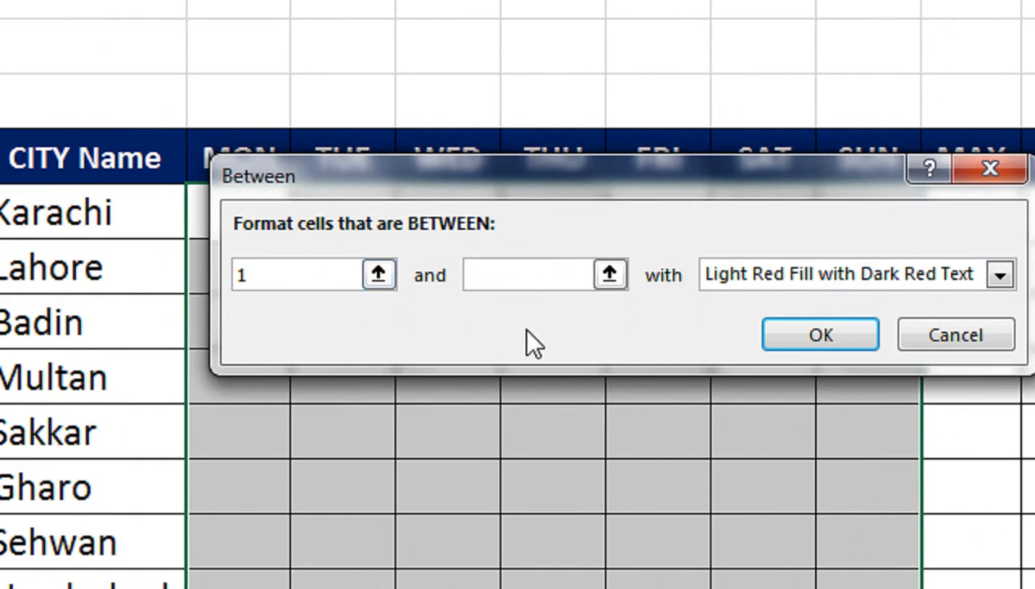
{"action": "left_click", "coordinate": [546, 274]}
{"action": "type", "text": "20"}
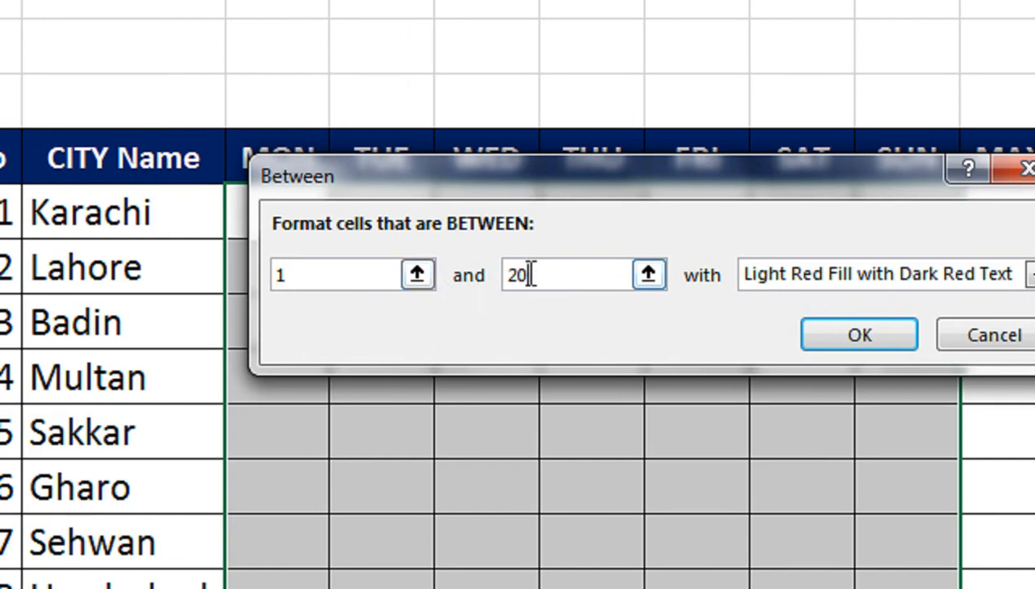
Step: Give the Between rule a custom format with light blue fill and bold text, and apply it
{"action": "left_click", "coordinate": [773, 276]}
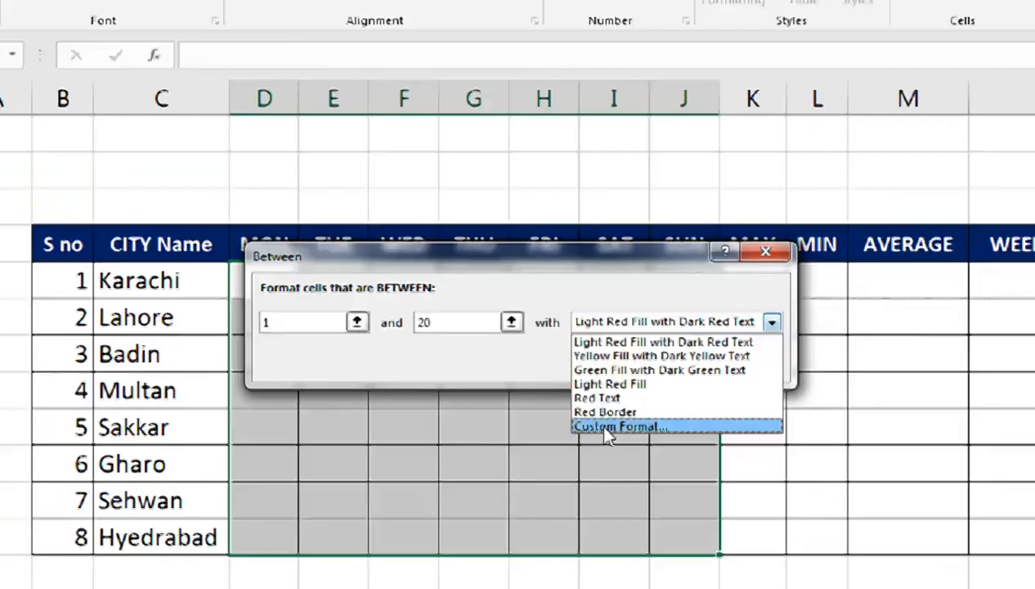
{"action": "left_click", "coordinate": [769, 432]}
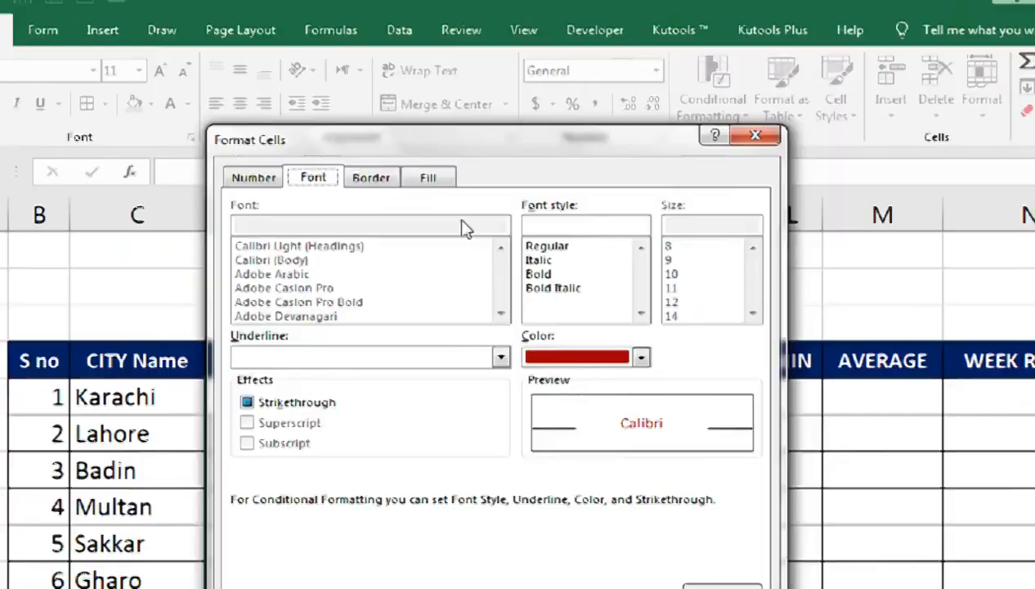
{"action": "left_click", "coordinate": [427, 177]}
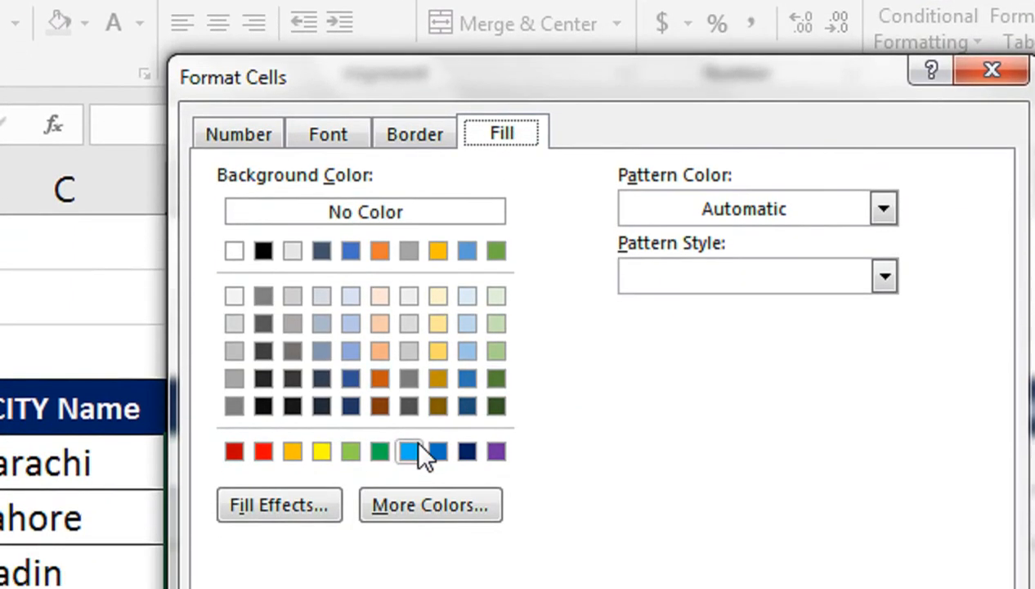
{"action": "left_click", "coordinate": [416, 446]}
{"action": "left_click", "coordinate": [325, 136]}
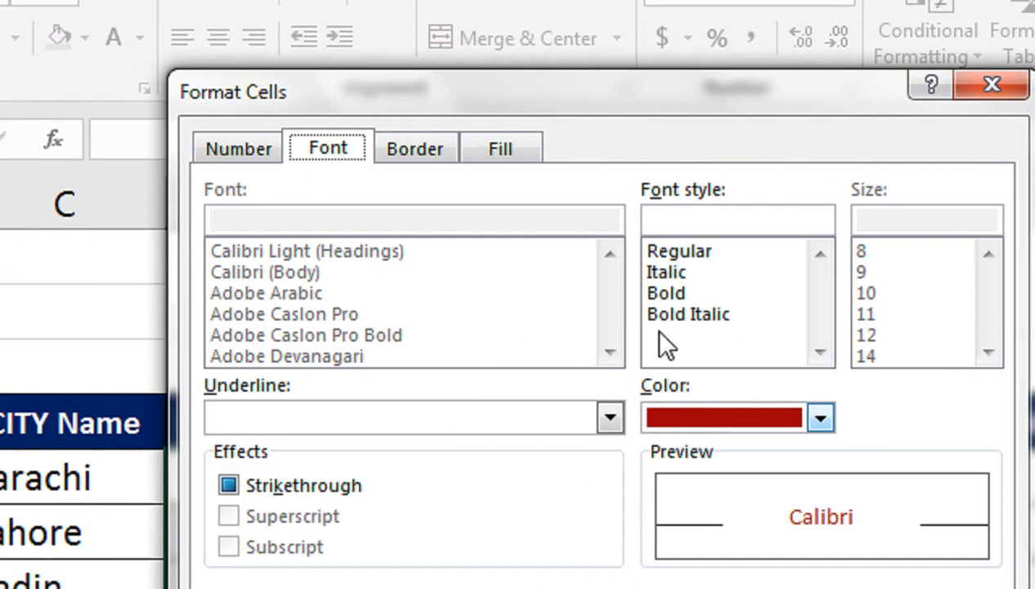
{"action": "left_click", "coordinate": [661, 296]}
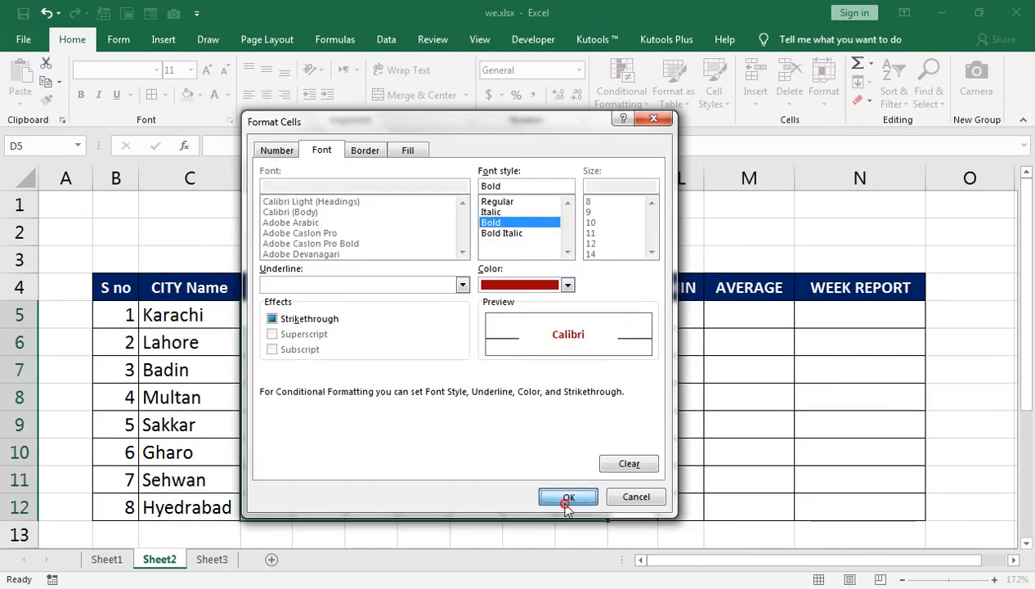
{"action": "left_click", "coordinate": [561, 496]}
{"action": "left_click", "coordinate": [556, 374]}
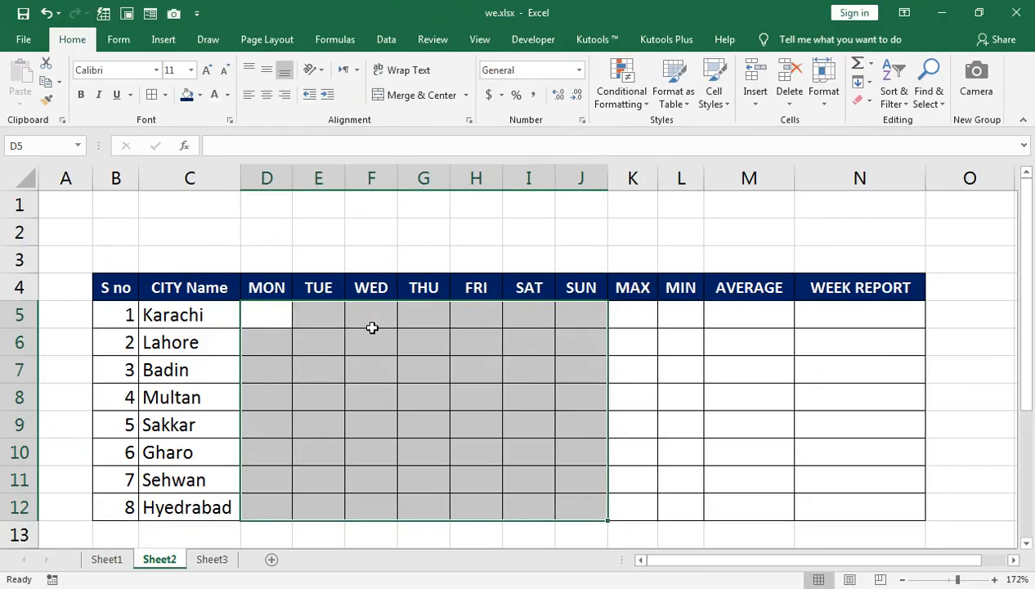
Step: Enter 31, 32, 34 and 3 as Karachi's MON to THU values in D5:G5
{"action": "left_click", "coordinate": [291, 317]}
{"action": "type", "text": "31"}
{"action": "key", "text": "Tab"}
{"action": "type", "text": "32"}
{"action": "key", "text": "Tab"}
{"action": "type", "text": "34"}
{"action": "key", "text": "Tab"}
{"action": "type", "text": "3"}
{"action": "key", "text": "Tab"}
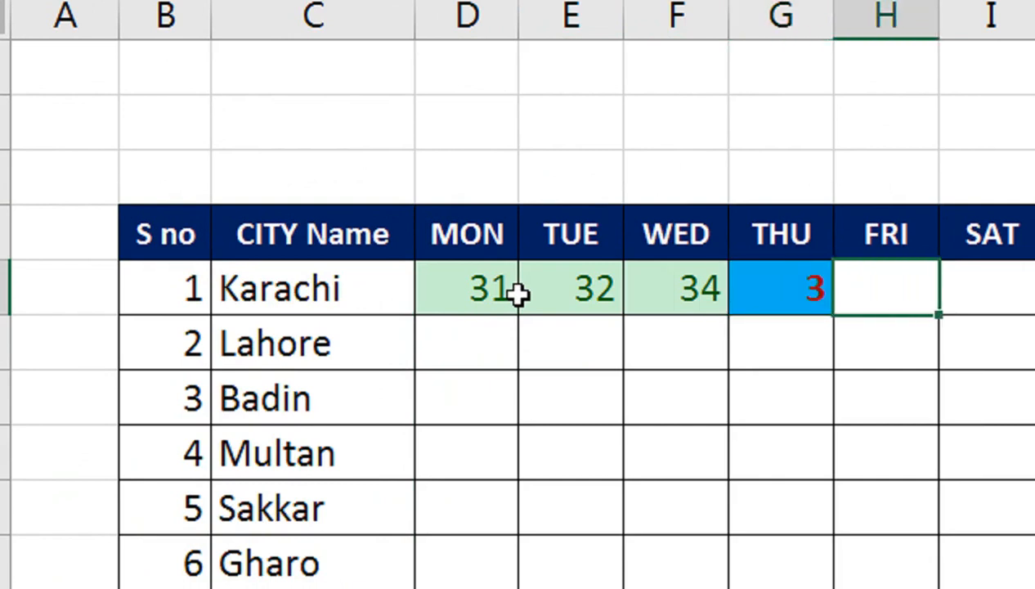
Step: Correct Karachi's THU value to 35 and enter 36 for FRI
{"action": "key", "text": "shift+Tab"}
{"action": "key", "text": "F2"}
{"action": "type", "text": "5"}
{"action": "key", "text": "Return"}
{"action": "key", "text": "Up"}
{"action": "key", "text": "Tab"}
{"action": "type", "text": "36"}
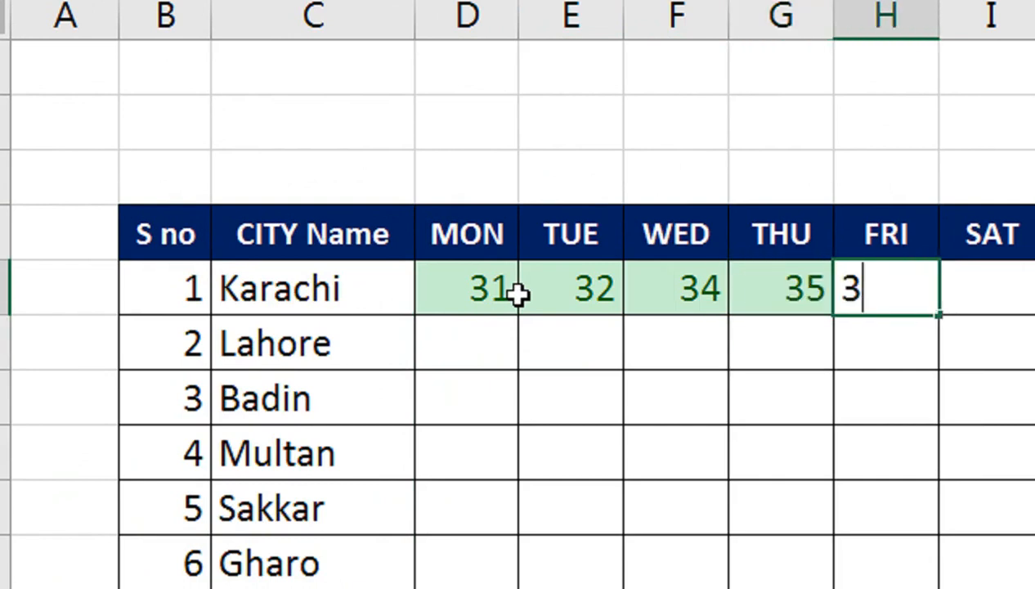
{"action": "key", "text": "Return"}
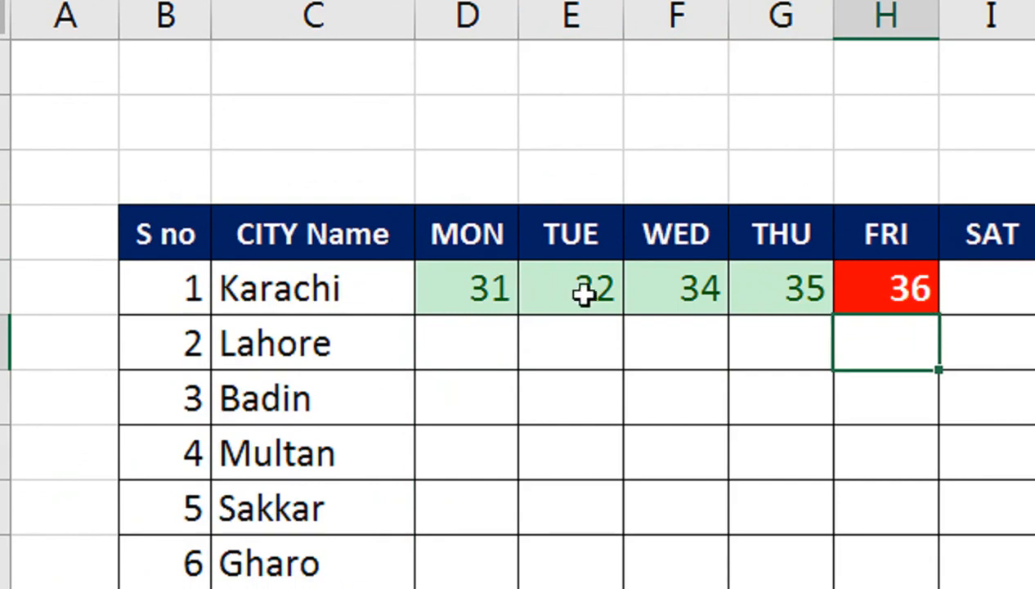
Step: Enter 37 for both SAT and SUN in the Karachi row, then return to Lahore's MON cell
{"action": "scroll", "coordinate": [671, 319], "scroll_direction": "right", "scroll_amount": 3}
{"action": "left_click", "coordinate": [698, 292]}
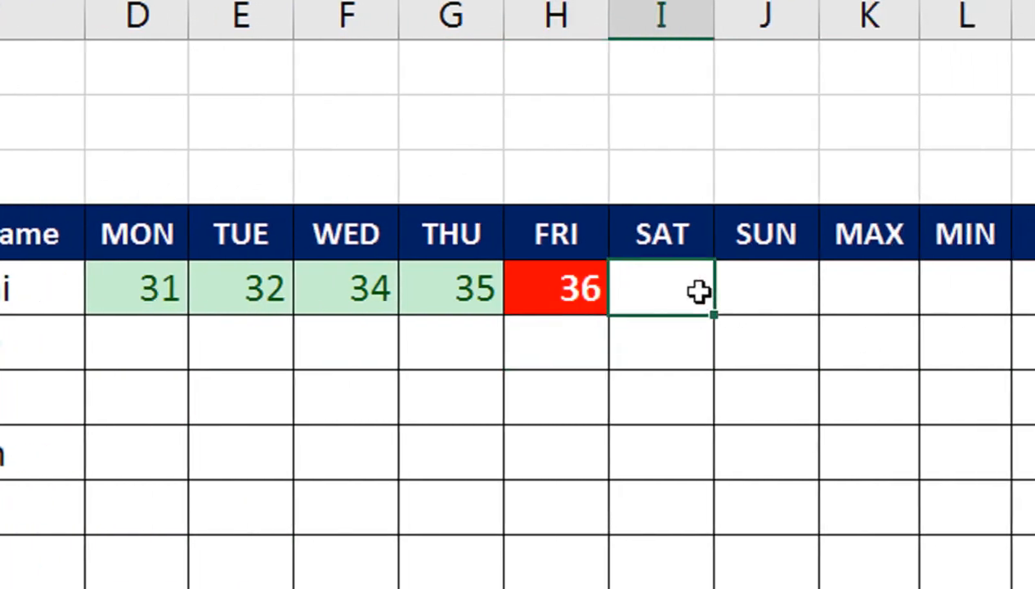
{"action": "type", "text": "37"}
{"action": "key", "text": "Return"}
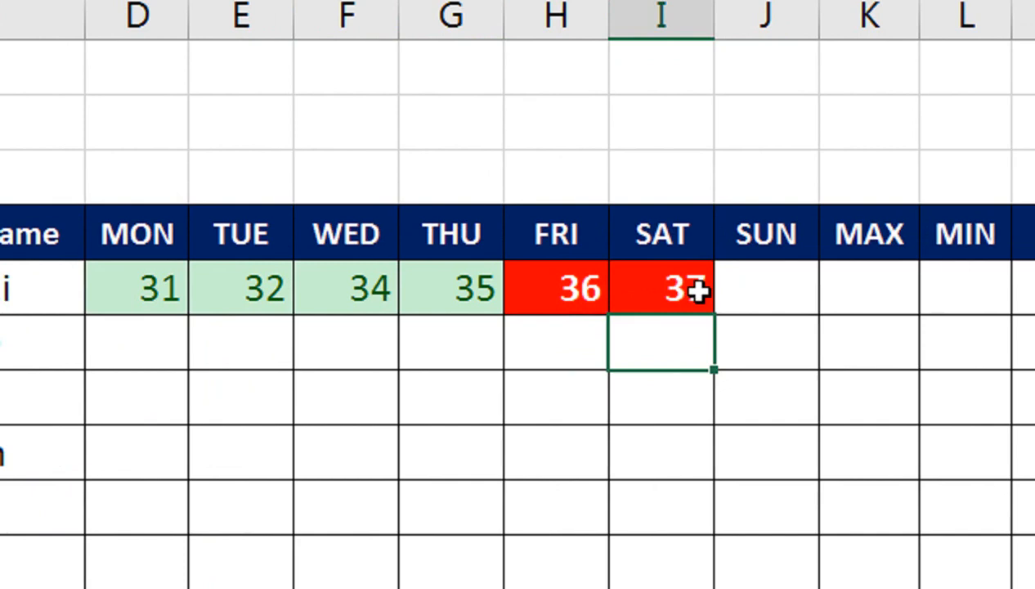
{"action": "key", "text": "Right"}
{"action": "key", "text": "Up"}
{"action": "type", "text": "37"}
{"action": "key", "text": "Return"}
{"action": "key", "text": "Left"}
{"action": "key", "text": "Left"}
{"action": "key", "text": "Left"}
{"action": "key", "text": "Left"}
{"action": "key", "text": "Left"}
{"action": "key", "text": "Left"}
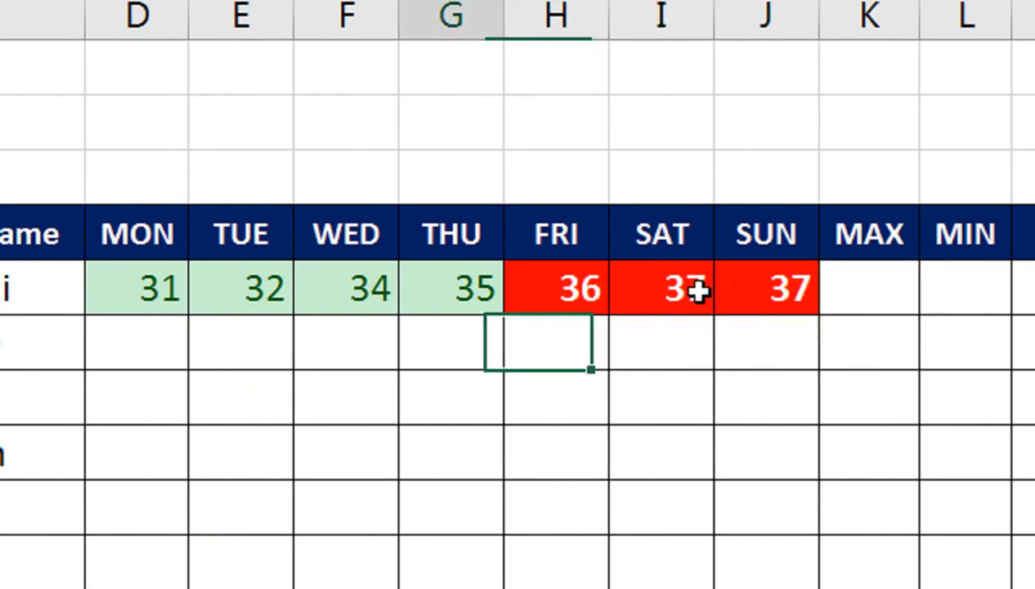
Step: Enter 28, 31 and 34 as Lahore's MON to WED values in D6:F6
{"action": "type", "text": "28"}
{"action": "key", "text": "Tab"}
{"action": "type", "text": "31"}
{"action": "key", "text": "Tab"}
{"action": "type", "text": "34"}
{"action": "key", "text": "Tab"}
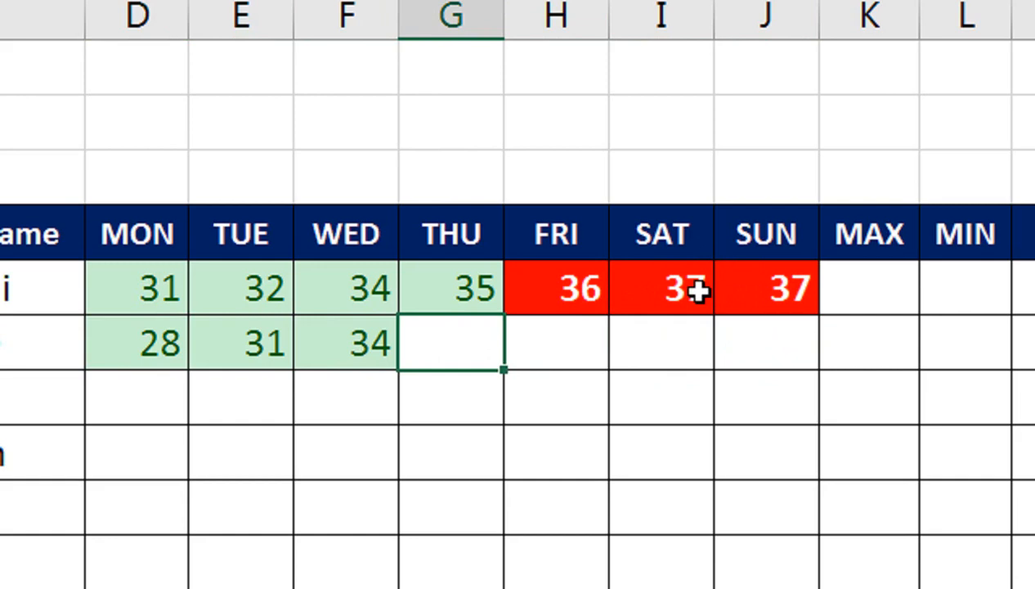
Step: Enter 36, 32, 38 and 39 as Lahore's THU to SUN values and return to Badin's MON cell
{"action": "type", "text": "6"}
{"action": "key", "text": "BackSpace"}
{"action": "type", "text": "36"}
{"action": "key", "text": "Tab"}
{"action": "type", "text": "32"}
{"action": "key", "text": "Tab"}
{"action": "type", "text": "38"}
{"action": "key", "text": "Tab"}
{"action": "type", "text": "39"}
{"action": "key", "text": "Down"}
{"action": "key", "text": "Left"}
{"action": "key", "text": "Left"}
{"action": "key", "text": "Left"}
{"action": "key", "text": "Left"}
{"action": "key", "text": "Left"}
{"action": "key", "text": "Left"}
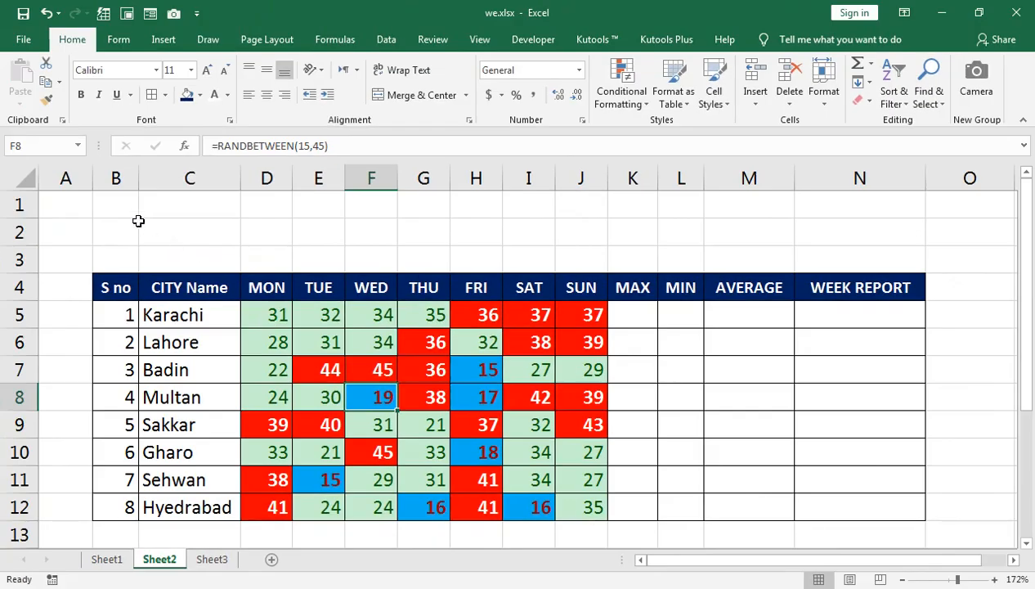
Step: Zoom the sheet to fit the table range B1:N12
{"action": "left_click_drag", "start_coordinate": [112, 203], "coordinate": [920, 515]}
{"action": "left_click", "coordinate": [480, 39]}
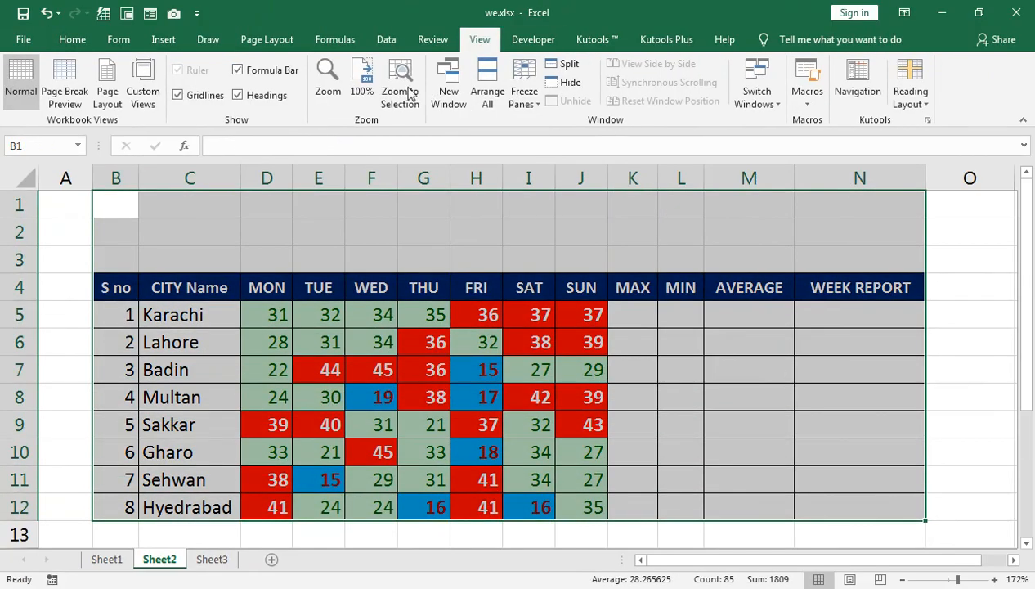
{"action": "left_click", "coordinate": [399, 86]}
Step: Delete the empty column A so the table starts at the sheet's edge
{"action": "left_click", "coordinate": [69, 179]}
{"action": "right_click", "coordinate": [72, 177]}
{"action": "left_click", "coordinate": [110, 312]}
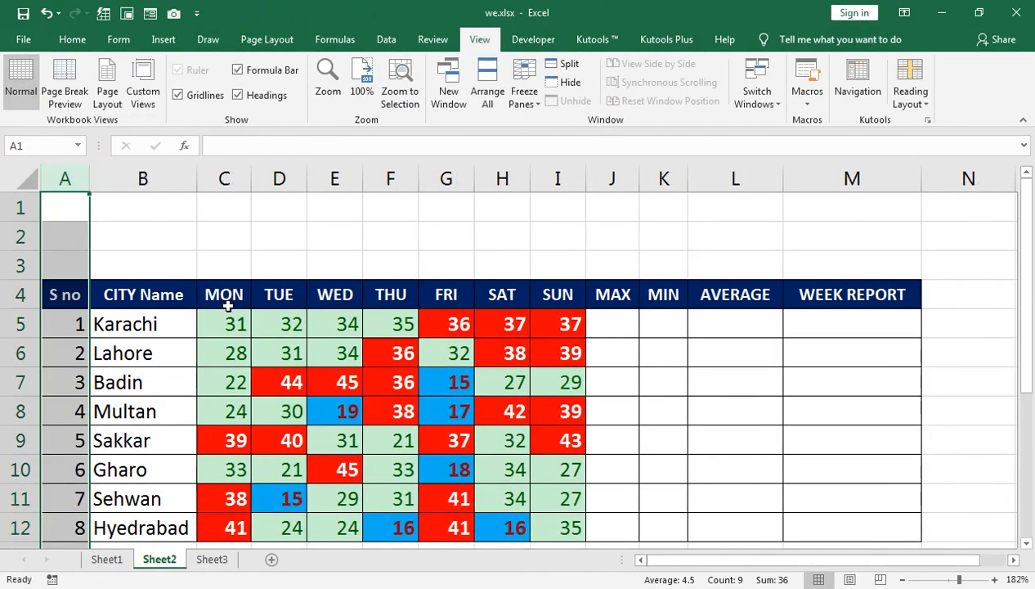
{"action": "left_click", "coordinate": [282, 350]}
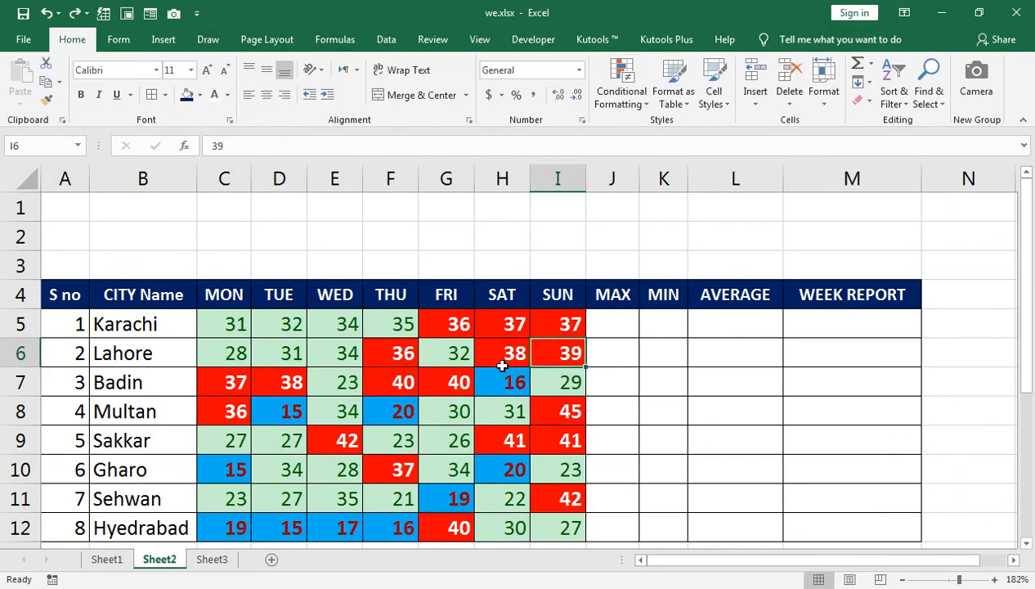
Step: Enter =MAX(C5:I5) in J5 and fill the formula down the MAX column to J12
{"action": "left_click", "coordinate": [623, 321]}
{"action": "type", "text": "=max"}
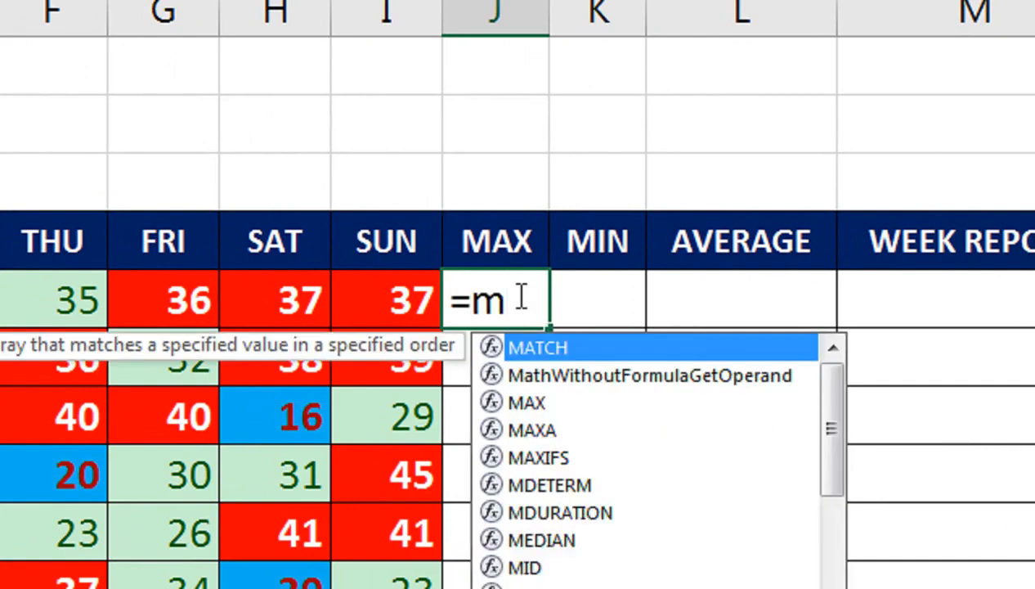
{"action": "key", "text": "Tab"}
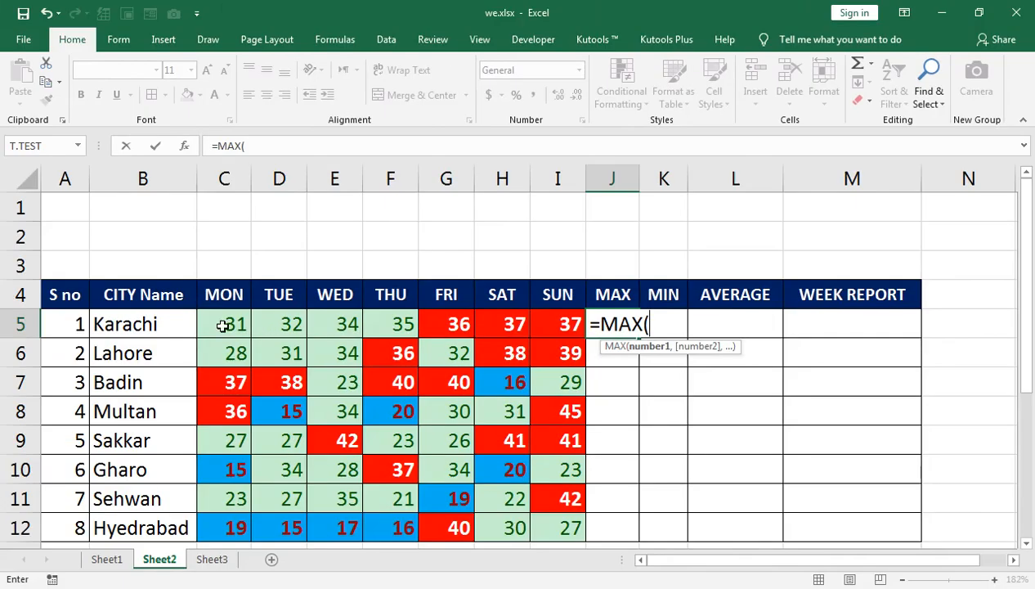
{"action": "left_click_drag", "start_coordinate": [223, 325], "coordinate": [539, 321]}
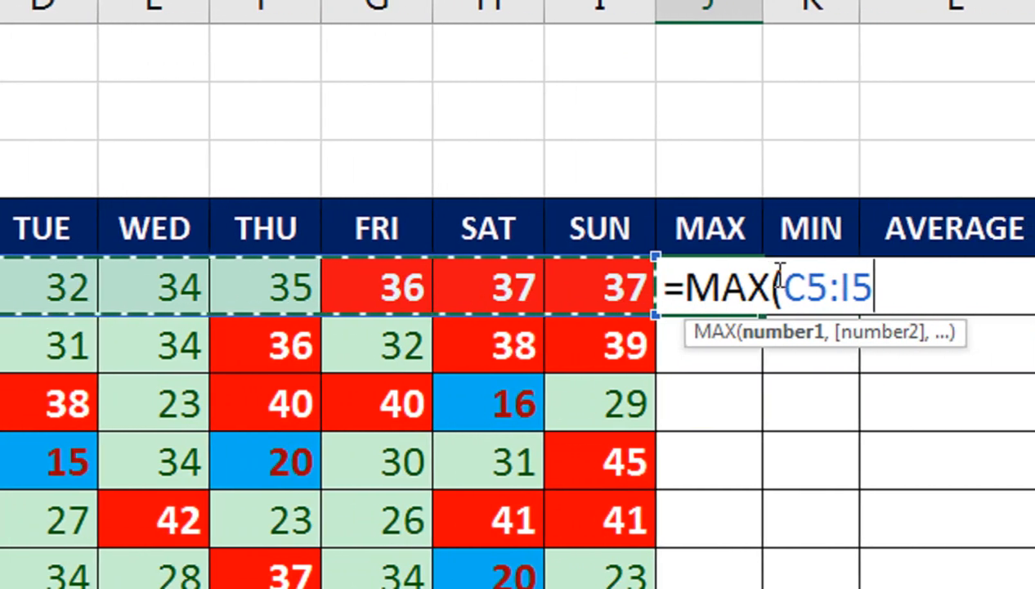
{"action": "type", "text": ")"}
{"action": "key", "text": "Return"}
{"action": "left_click", "coordinate": [714, 293]}
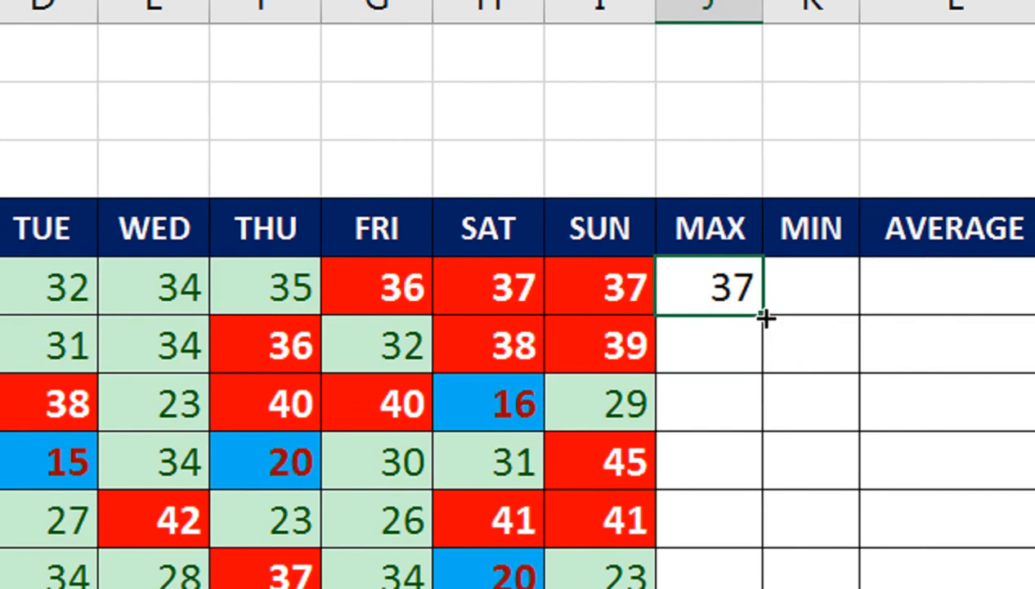
{"action": "left_click_drag", "start_coordinate": [765, 316], "coordinate": [740, 474]}
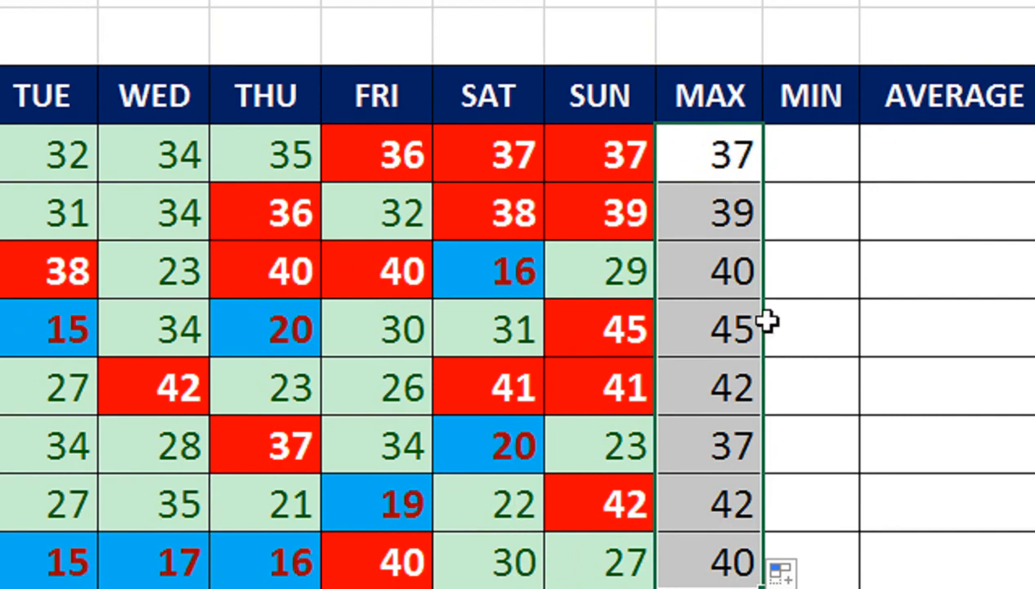
Step: Enter =MIN(C5:I5) in K5 and fill the formula down the MIN column to K12
{"action": "left_click", "coordinate": [780, 149]}
{"action": "type", "text": "=min"}
{"action": "key", "text": "Tab"}
{"action": "left_click_drag", "start_coordinate": [617, 154], "coordinate": [2, 160]}
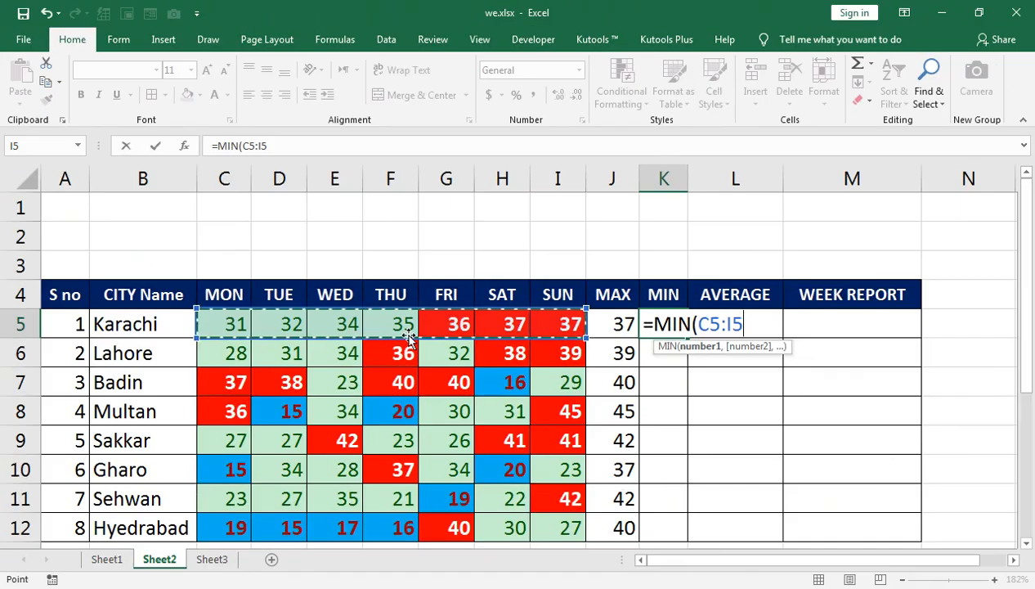
{"action": "key", "text": "Return"}
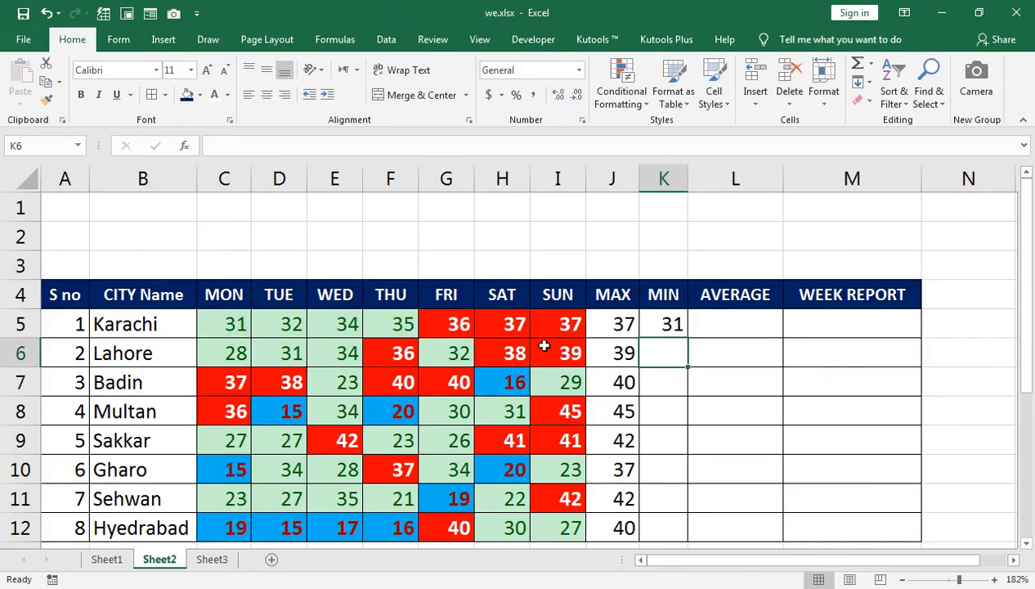
{"action": "left_click", "coordinate": [664, 324]}
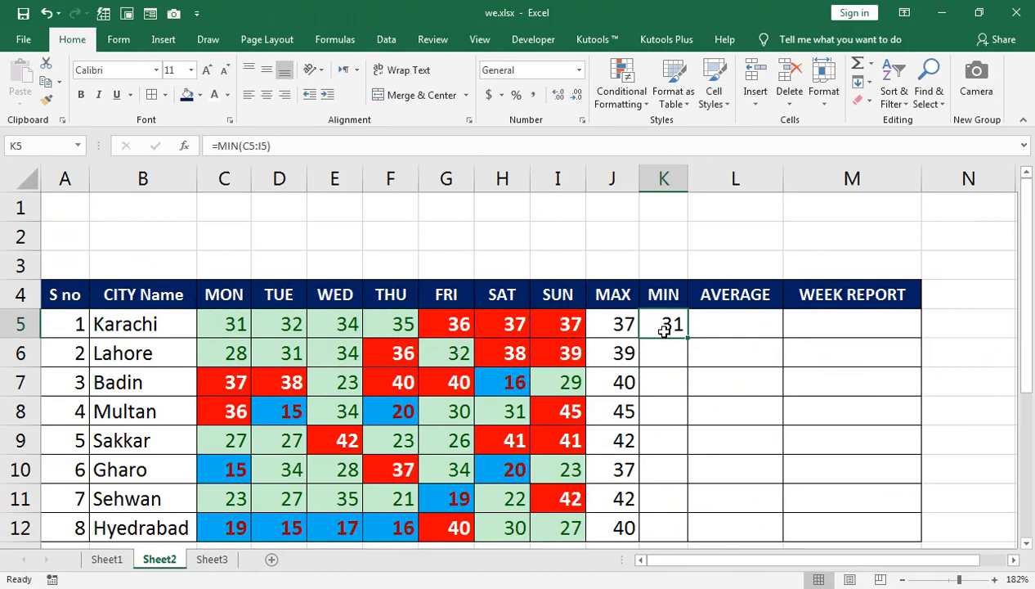
{"action": "left_click_drag", "start_coordinate": [688, 340], "coordinate": [665, 531]}
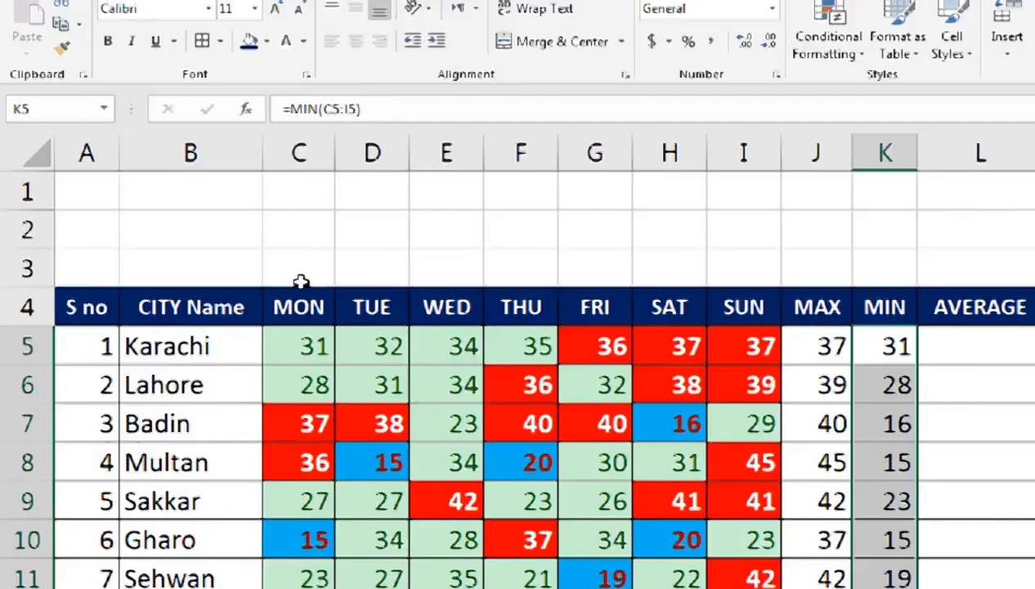
Step: Enter the label Date in B3 and the date 1-Mar-2021 in C3, leaving the date cell selected
{"action": "left_click", "coordinate": [225, 270]}
{"action": "left_click", "coordinate": [155, 259]}
{"action": "type", "text": "Date"}
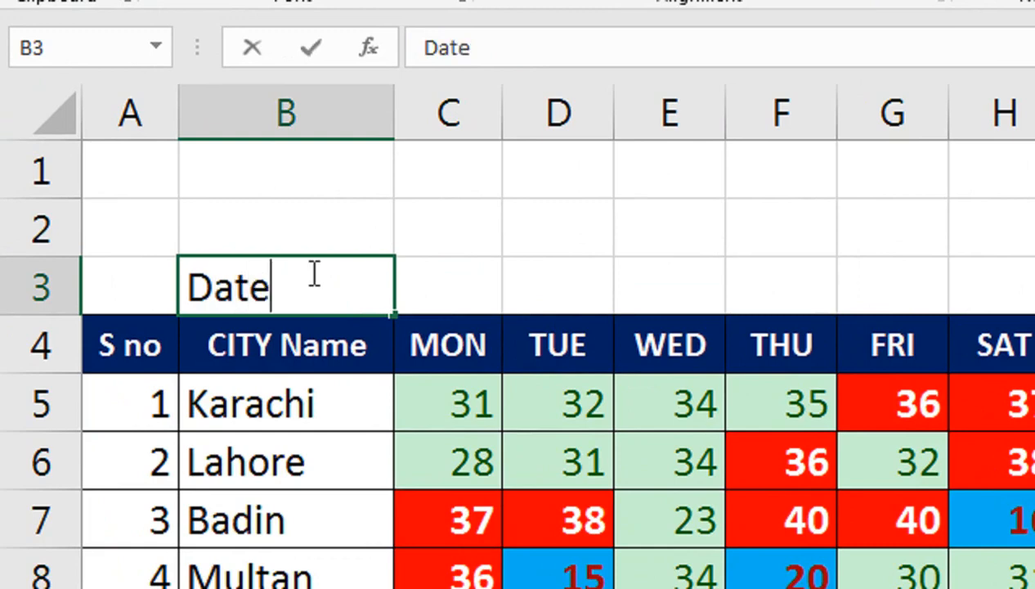
{"action": "key", "text": "Tab"}
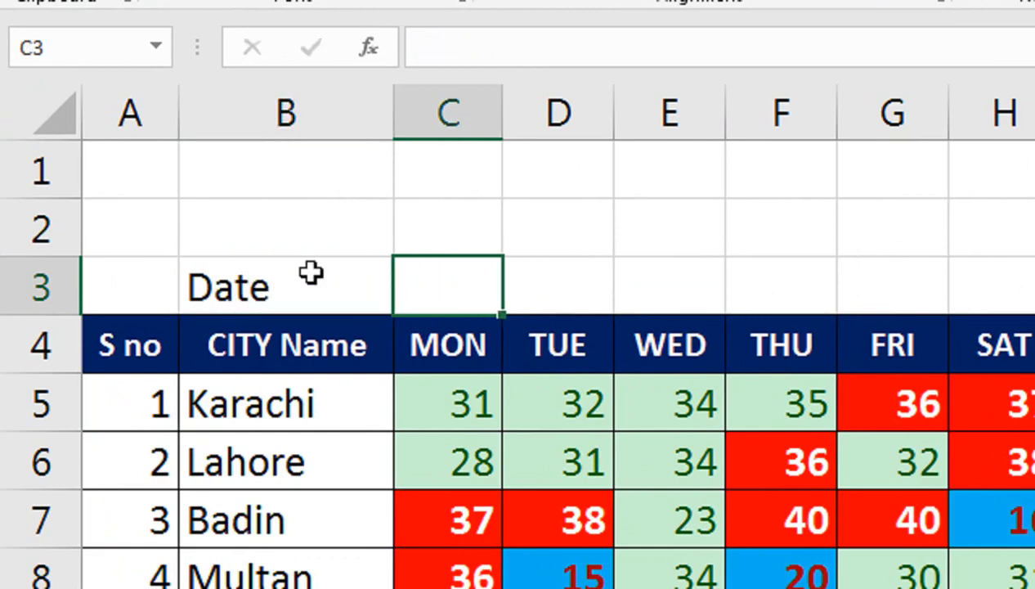
{"action": "type", "text": "1-"}
{"action": "key", "text": "BackSpace"}
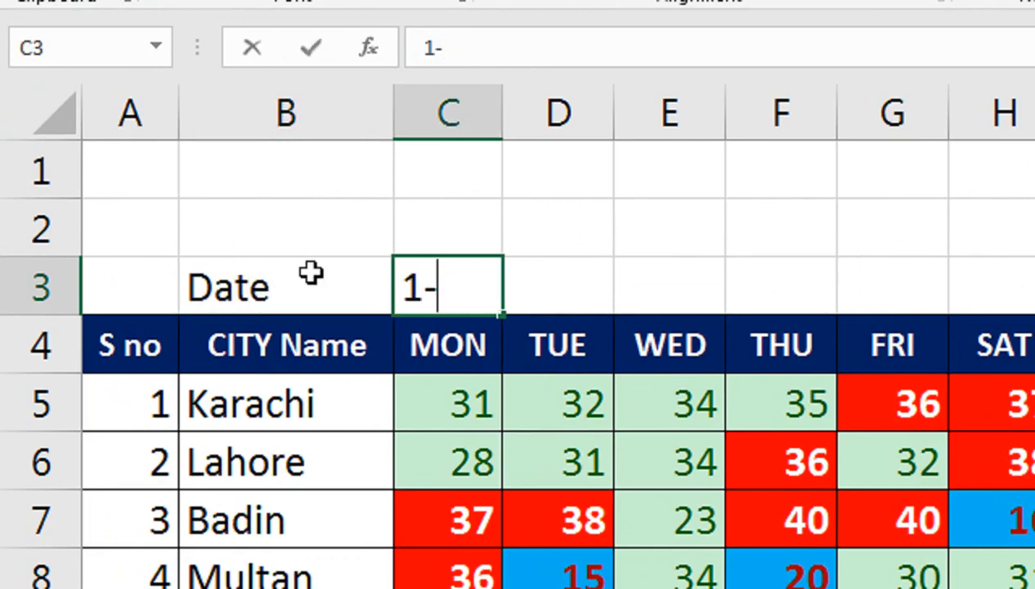
{"action": "type", "text": "Mar"}
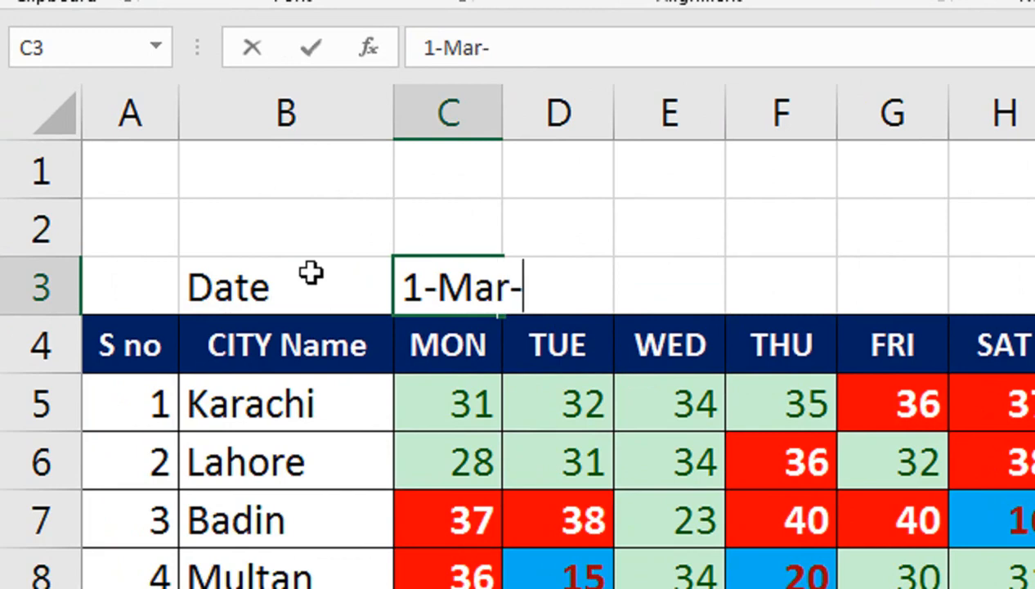
{"action": "type", "text": "-"}
{"action": "key", "text": "Return"}
{"action": "left_click", "coordinate": [441, 284]}
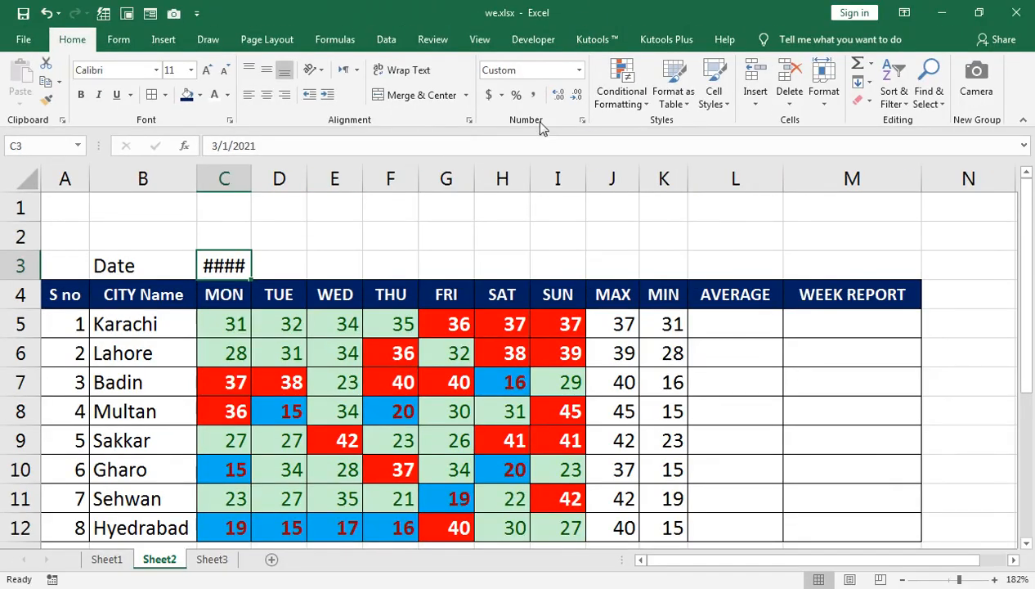
Step: Apply the custom number format DD-MMM to the date in C3
{"action": "left_click", "coordinate": [582, 120]}
{"action": "left_click_drag", "start_coordinate": [405, 139], "coordinate": [477, 142]}
{"action": "left_click_drag", "start_coordinate": [493, 246], "coordinate": [444, 247]}
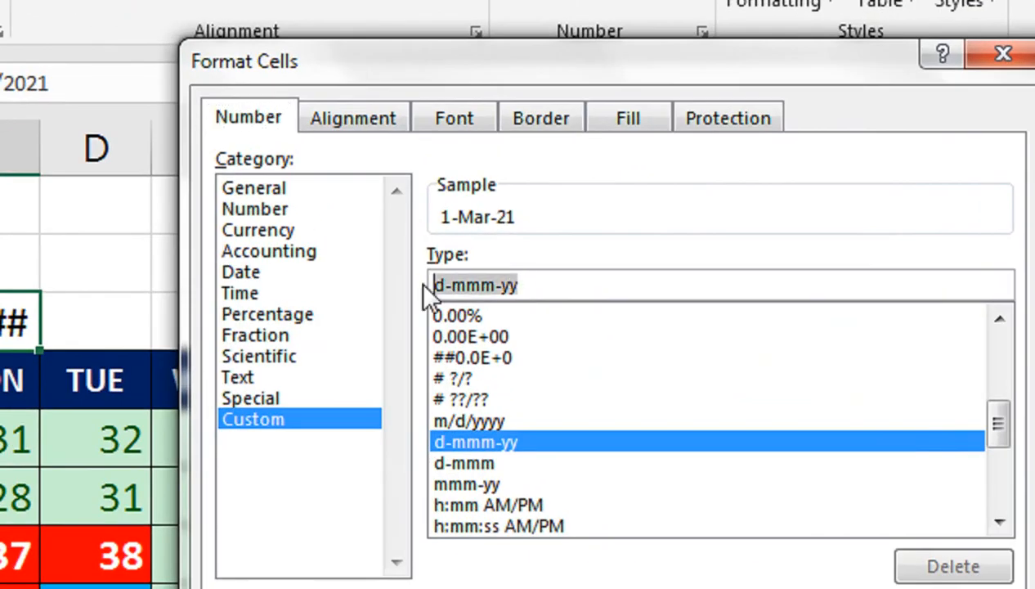
{"action": "type", "text": "dd"}
{"action": "key", "text": "BackSpace"}
{"action": "key", "text": "BackSpace"}
{"action": "type", "text": "DD-MMM"}
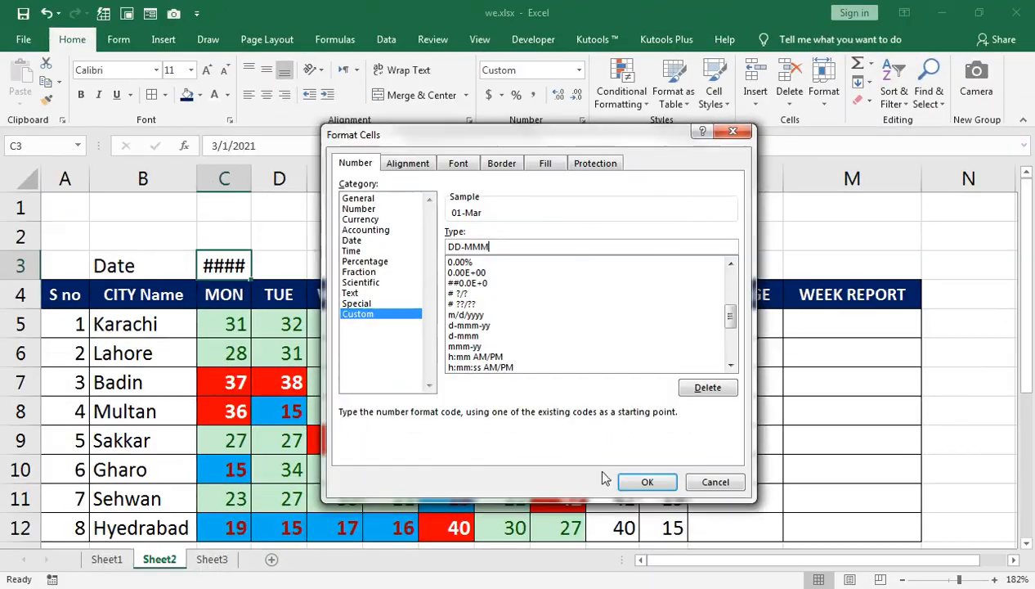
{"action": "left_click", "coordinate": [647, 482]}
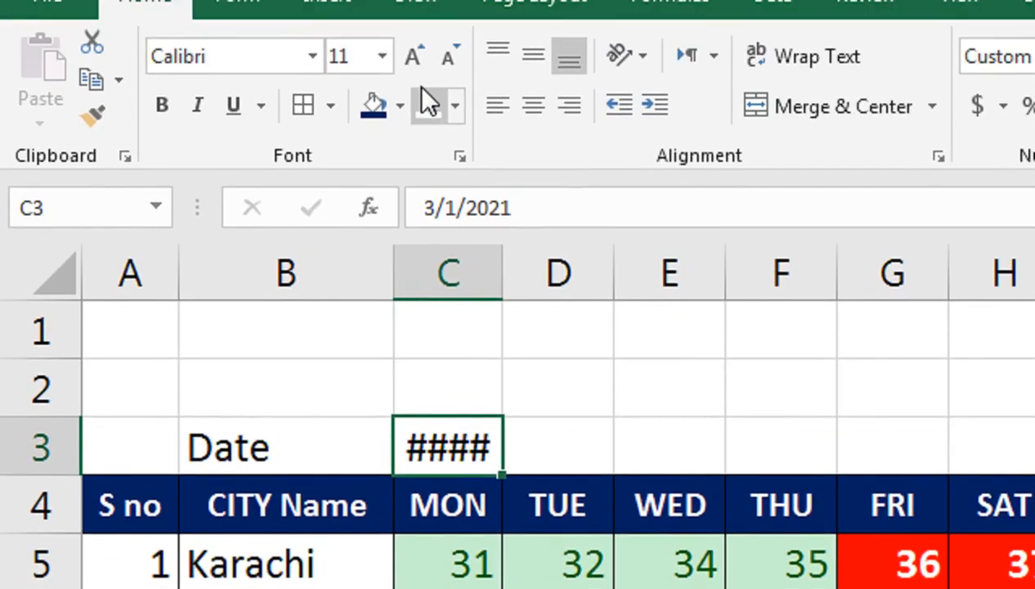
Step: Reduce the date's font size in C3 to 8 and fill the daily dates across row 3 to the SUN column
{"action": "left_click", "coordinate": [447, 58]}
{"action": "left_click", "coordinate": [447, 59]}
{"action": "left_click", "coordinate": [447, 58]}
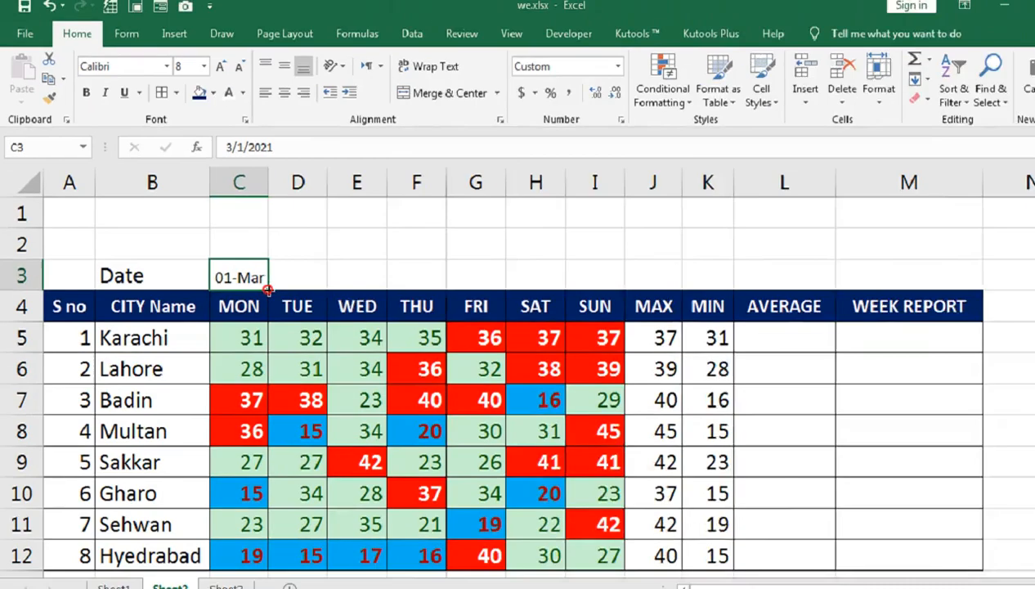
{"action": "left_click_drag", "start_coordinate": [268, 289], "coordinate": [587, 292]}
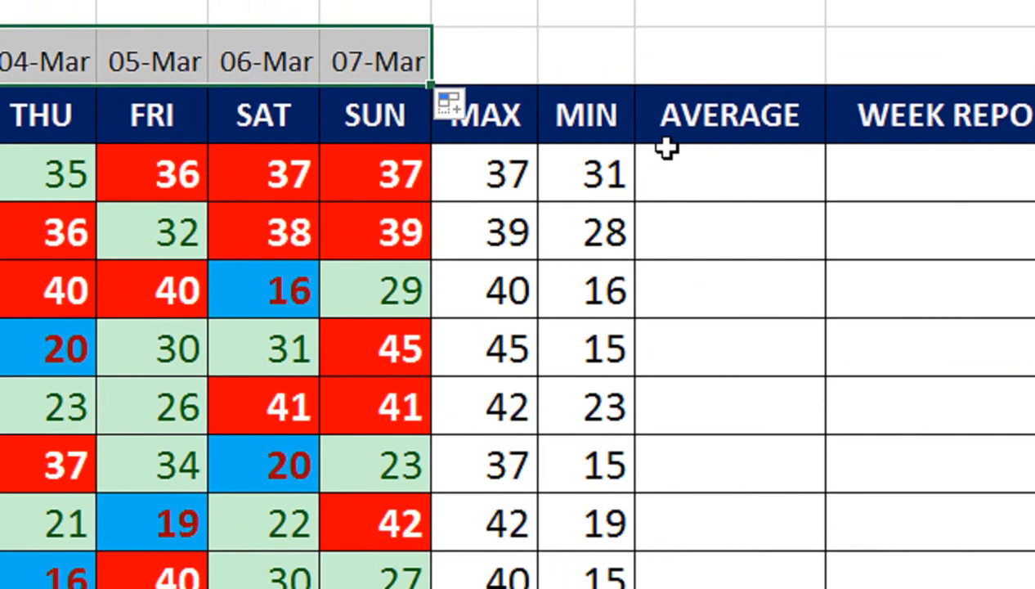
Step: Enter =AVERAGE(C5:I5) in L5 for Karachi's weekly average
{"action": "left_click", "coordinate": [676, 169]}
{"action": "double_click", "coordinate": [518, 296]}
{"action": "type", "text": "=AV"}
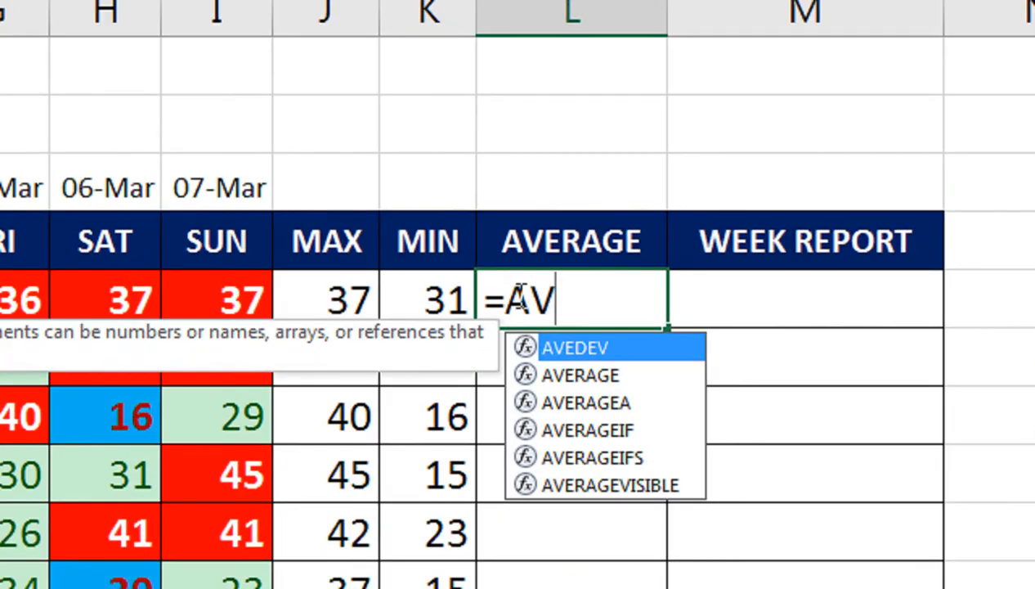
{"action": "key", "text": "Down"}
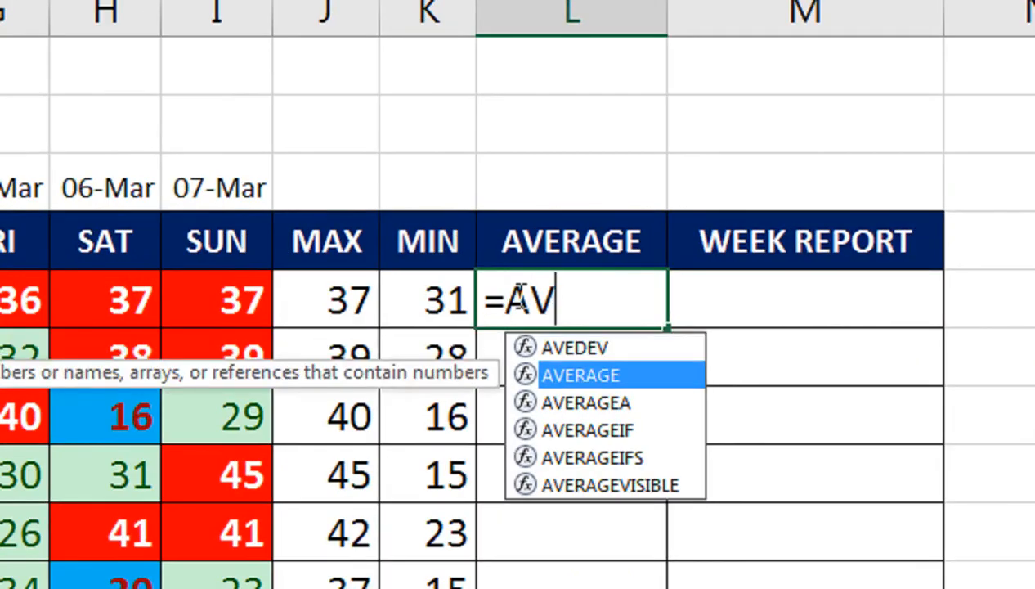
{"action": "key", "text": "Tab"}
{"action": "key", "text": "Left"}
{"action": "key", "text": "Left"}
{"action": "key", "text": "Left"}
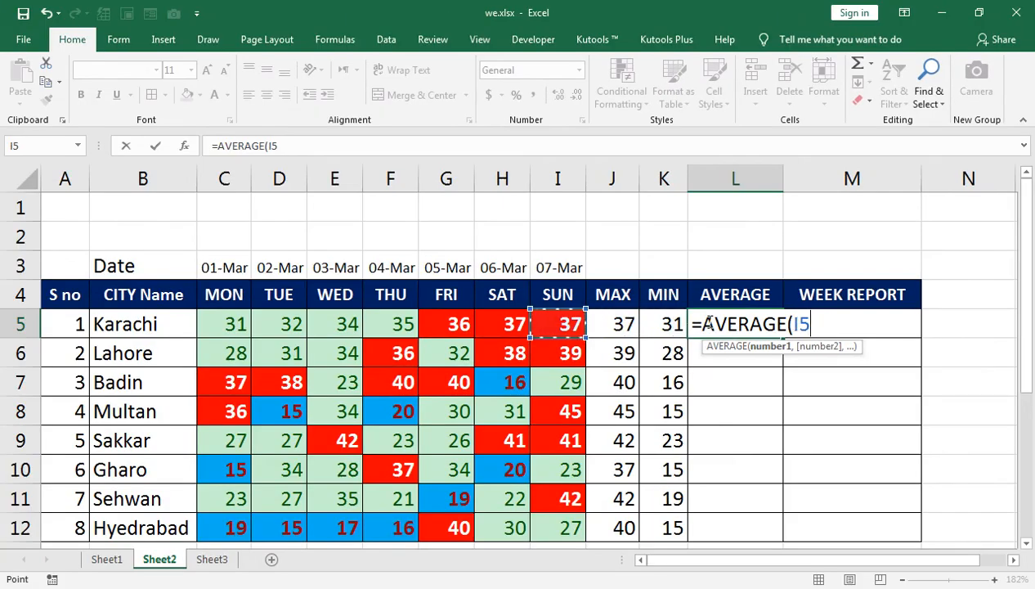
{"action": "key", "text": "shift+Left"}
{"action": "key", "text": "shift+Left"}
{"action": "key", "text": "shift+Left"}
{"action": "key", "text": "shift+Left"}
{"action": "key", "text": "shift+Left"}
{"action": "key", "text": "shift+Left"}
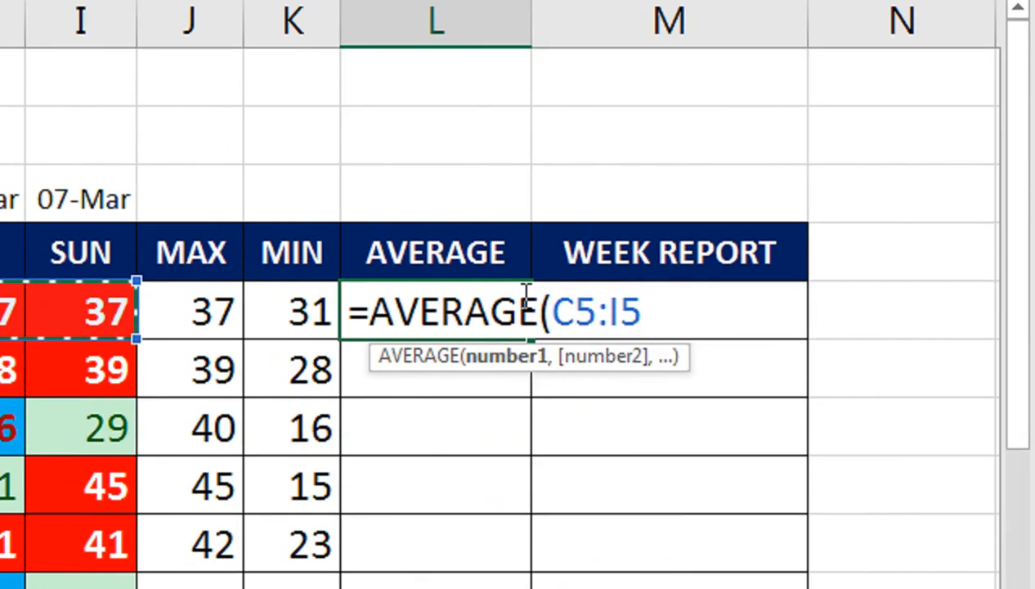
{"action": "type", "text": ")"}
{"action": "key", "text": "Return"}
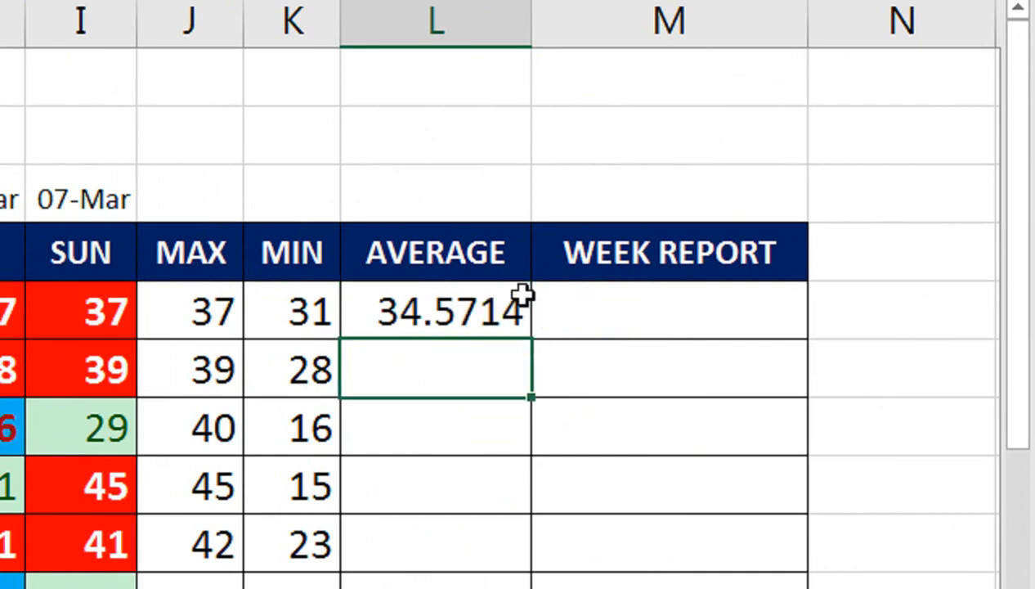
Step: Fill the average formula down the AVERAGE column and reduce its values to two decimal places
{"action": "left_click", "coordinate": [431, 315]}
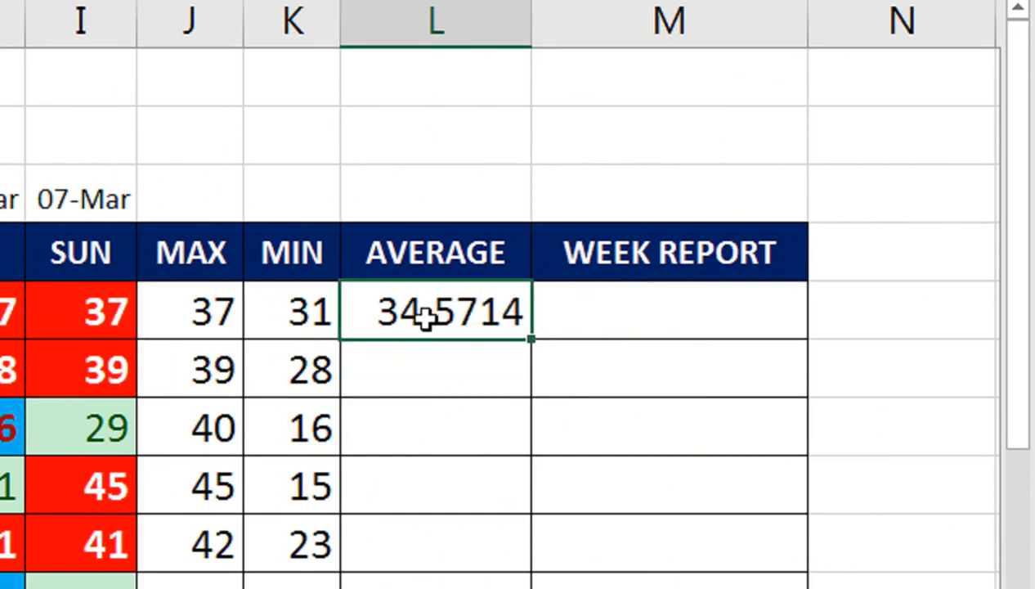
{"action": "left_click_drag", "start_coordinate": [536, 341], "coordinate": [518, 467]}
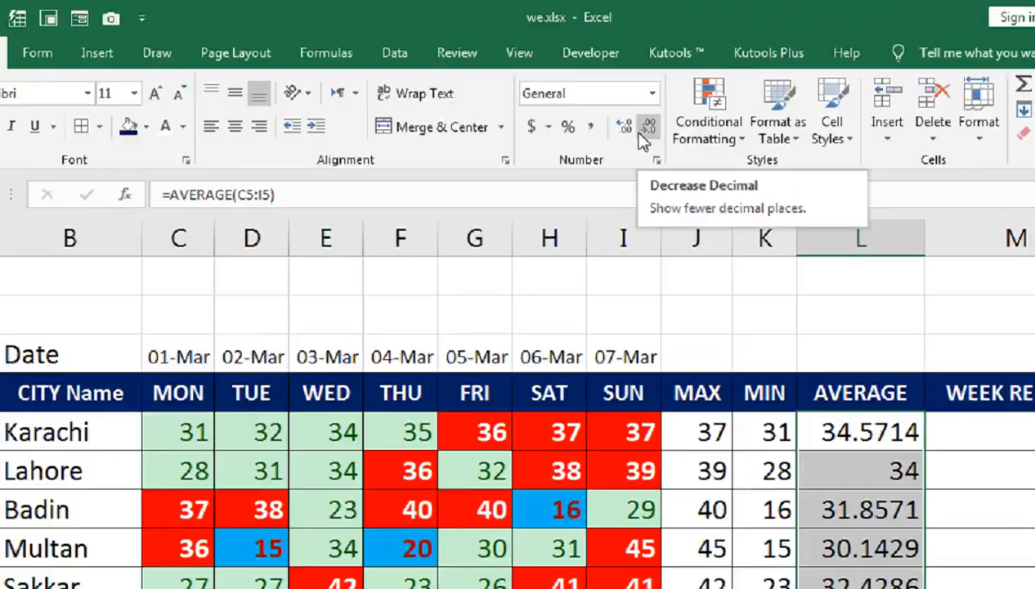
{"action": "left_click", "coordinate": [644, 139]}
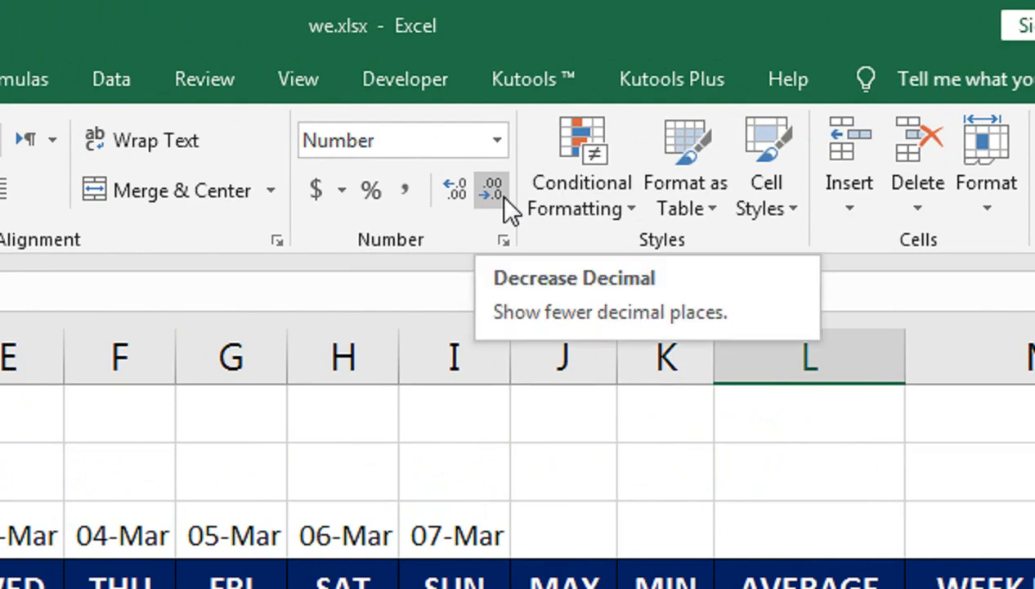
{"action": "left_click", "coordinate": [502, 198]}
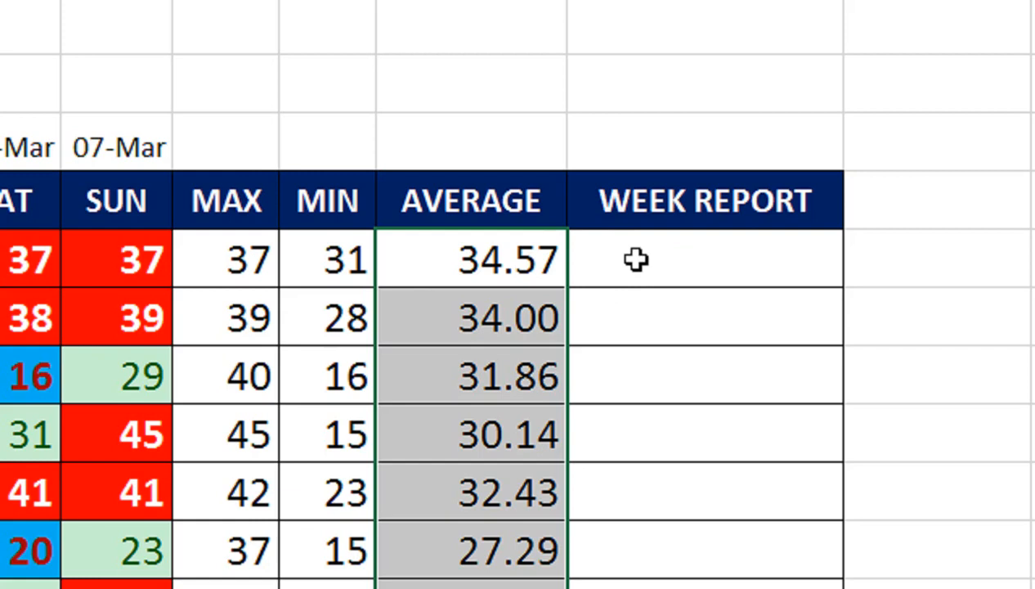
Step: Begin the WEEK REPORT formula in M5 with =IF(L5>=35,"HOT TEM"
{"action": "left_click", "coordinate": [639, 258]}
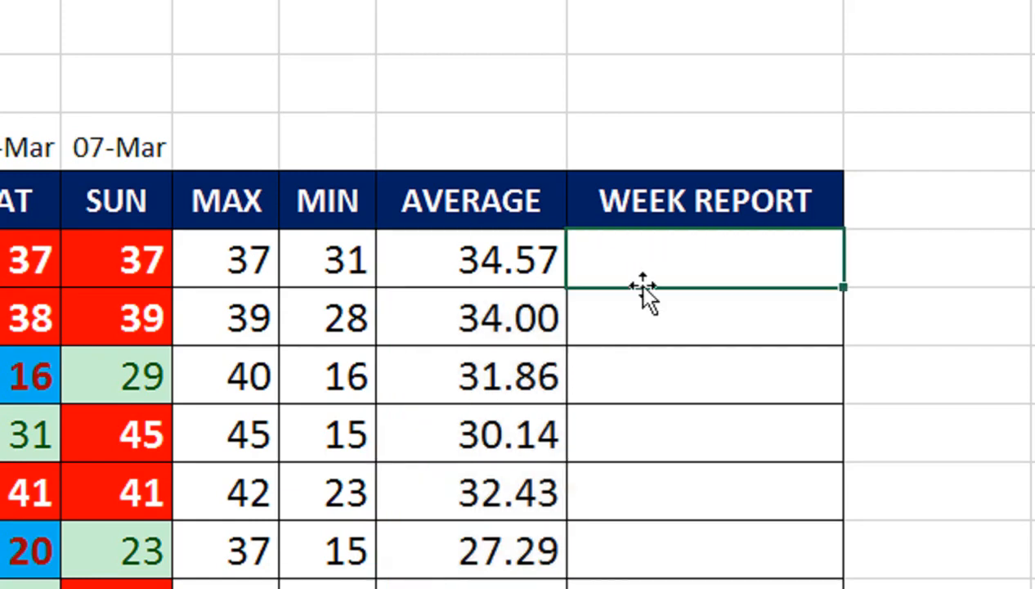
{"action": "type", "text": "=IF("}
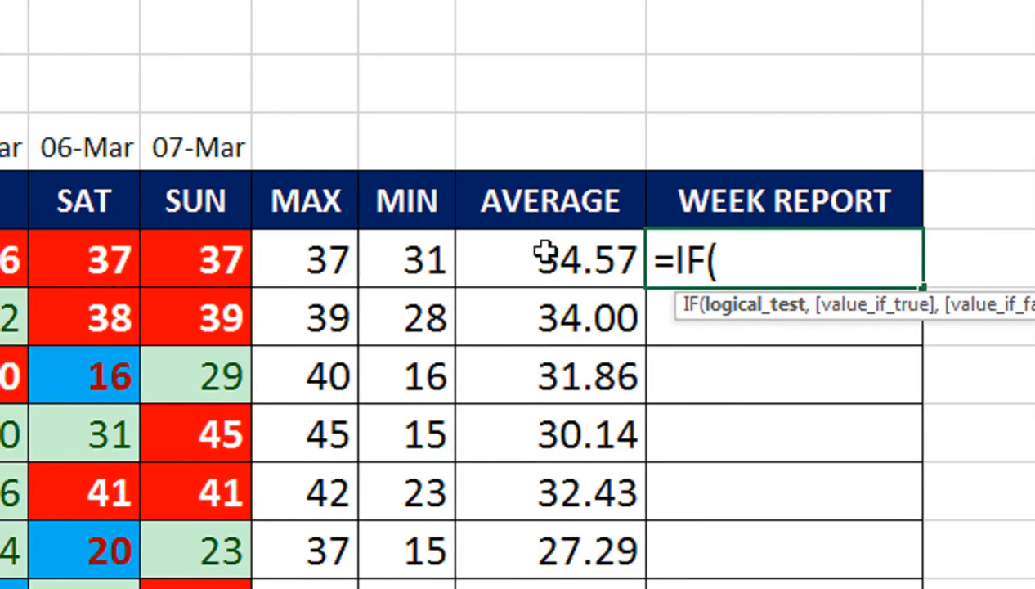
{"action": "left_click", "coordinate": [487, 255]}
{"action": "type", "text": ">="}
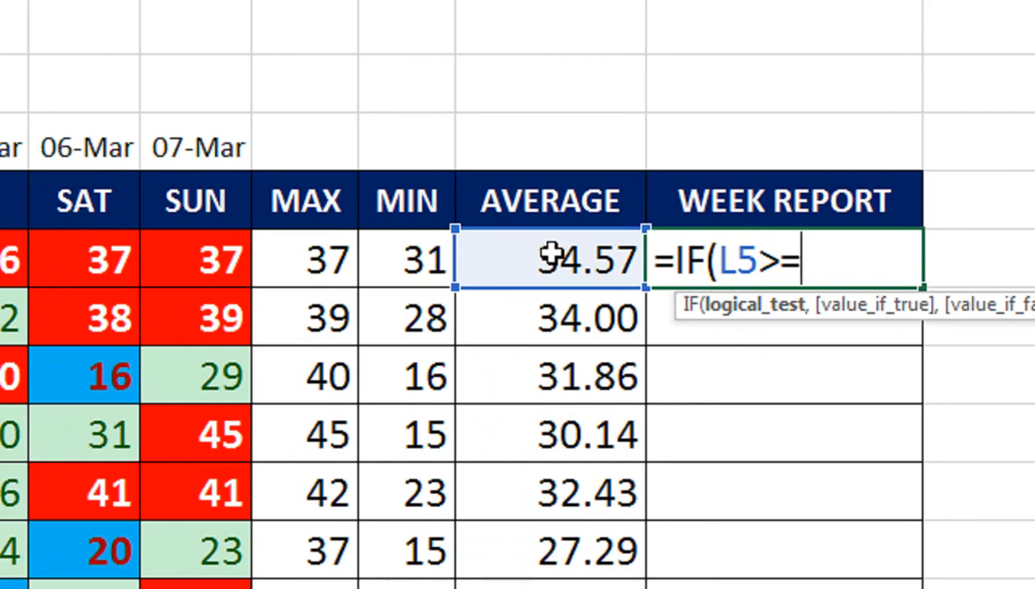
{"action": "type", "text": "35,\""}
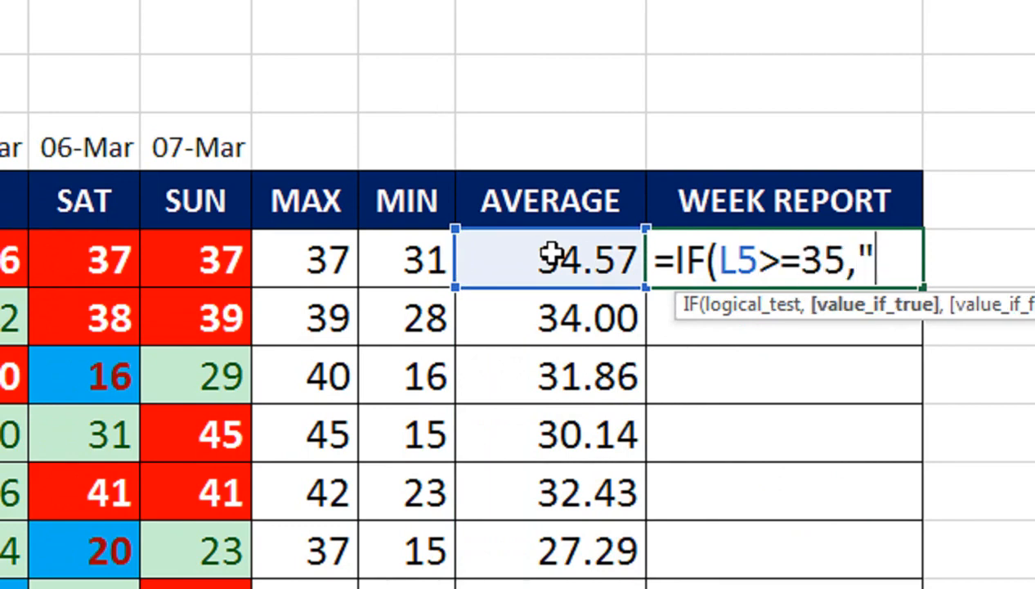
{"action": "type", "text": "HOT"}
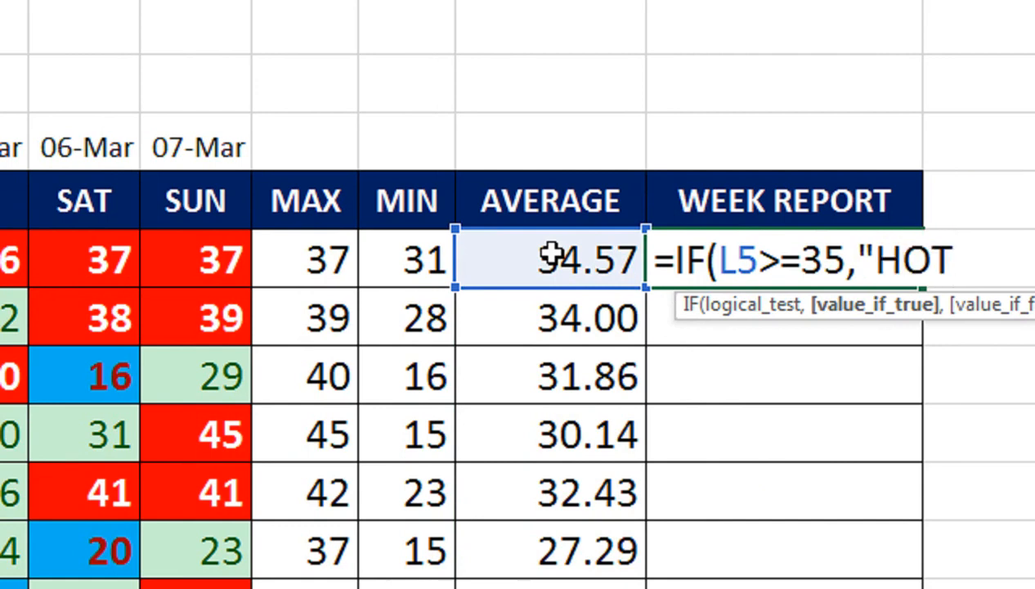
{"action": "type", "text": " TEM"}
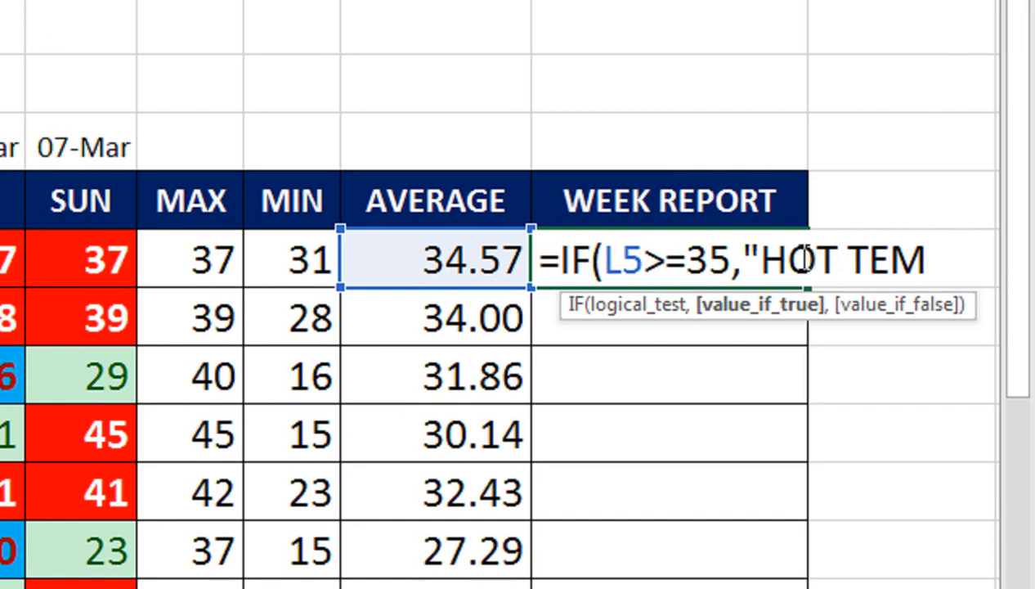
{"action": "type", "text": "\""}
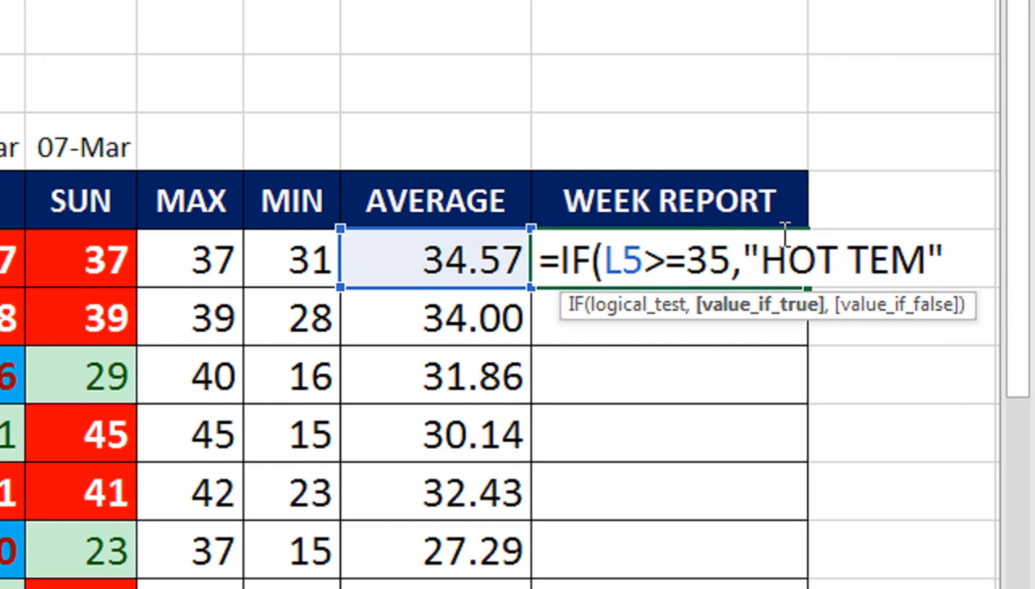
Step: Extend the WEEK REPORT formula in M5 with a nested IF that tests L5>=20
{"action": "type", "text": ",IF("}
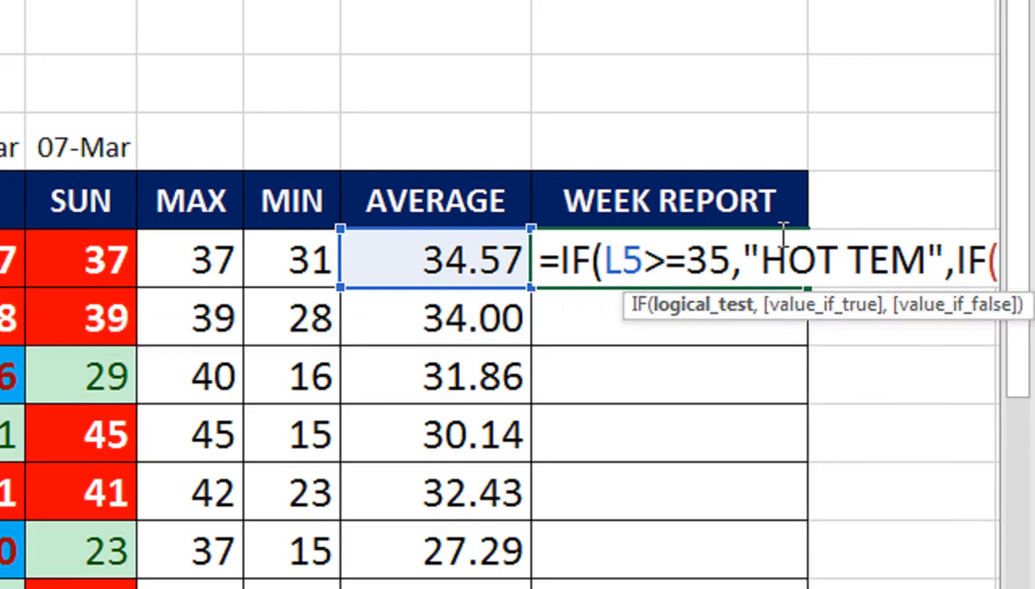
{"action": "left_click", "coordinate": [392, 260]}
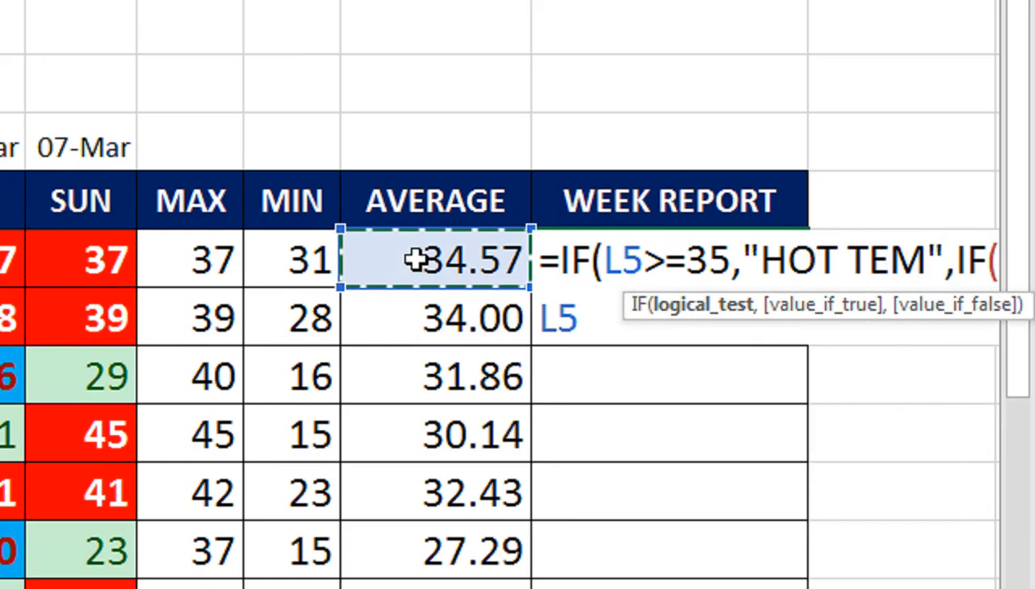
{"action": "type", "text": ">="}
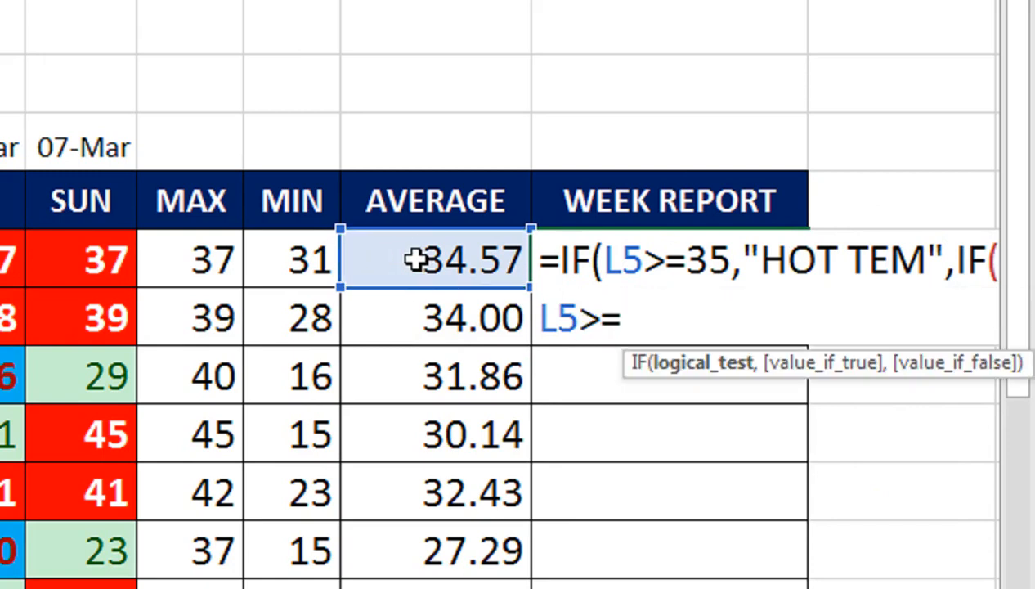
{"action": "type", "text": "20"}
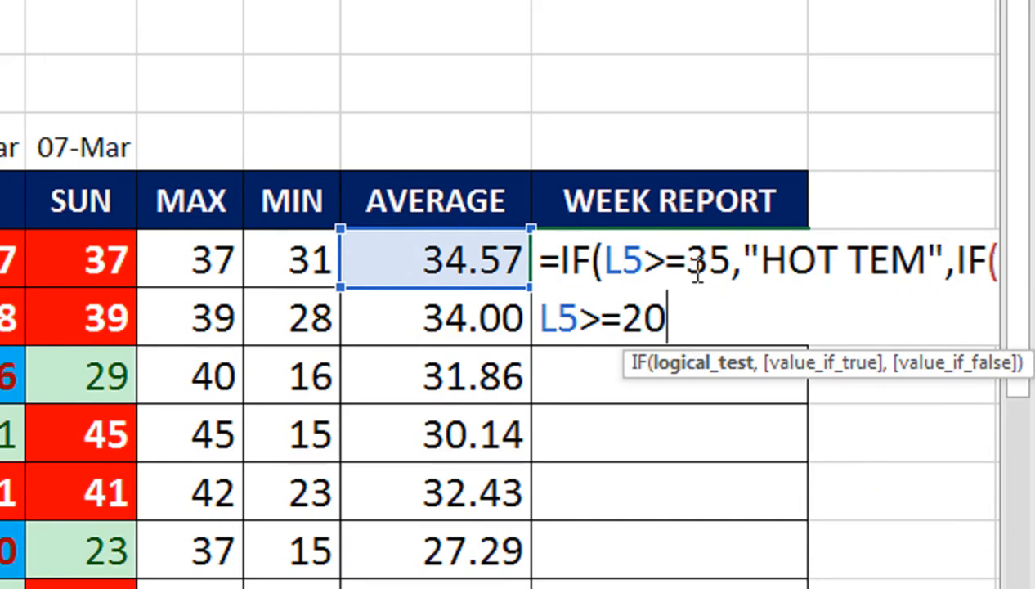
{"action": "type", "text": ","}
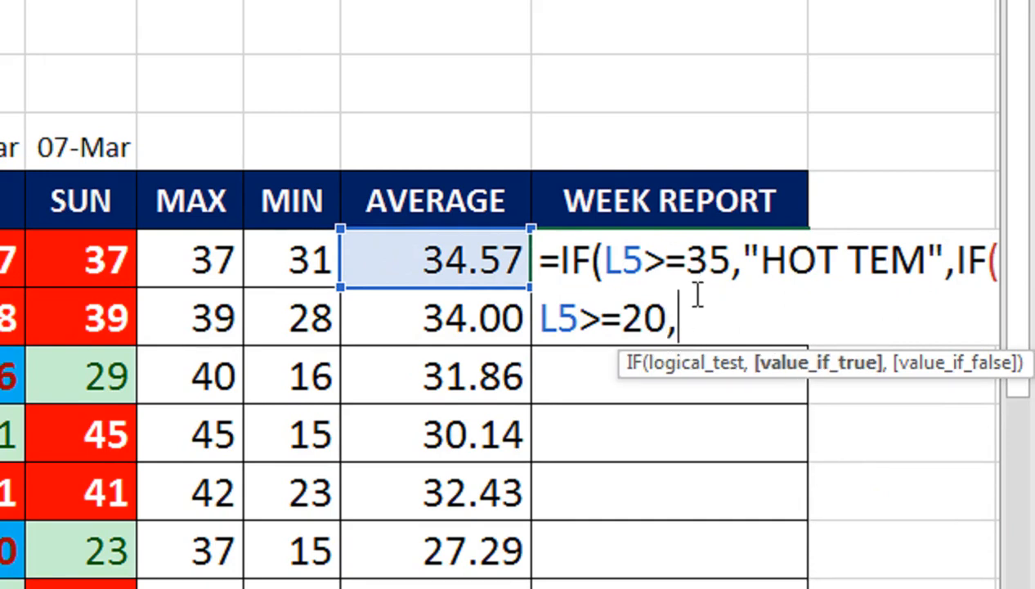
Step: Add "NORMAL TEM" as the nested IF's value if true in the M5 formula
{"action": "type", "text": "\"N"}
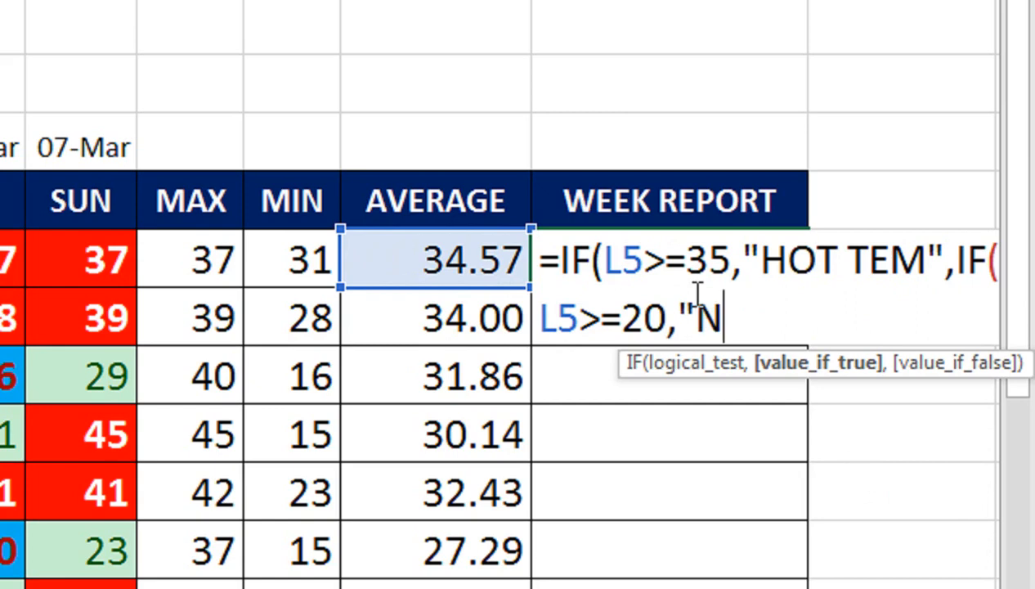
{"action": "type", "text": "OR"}
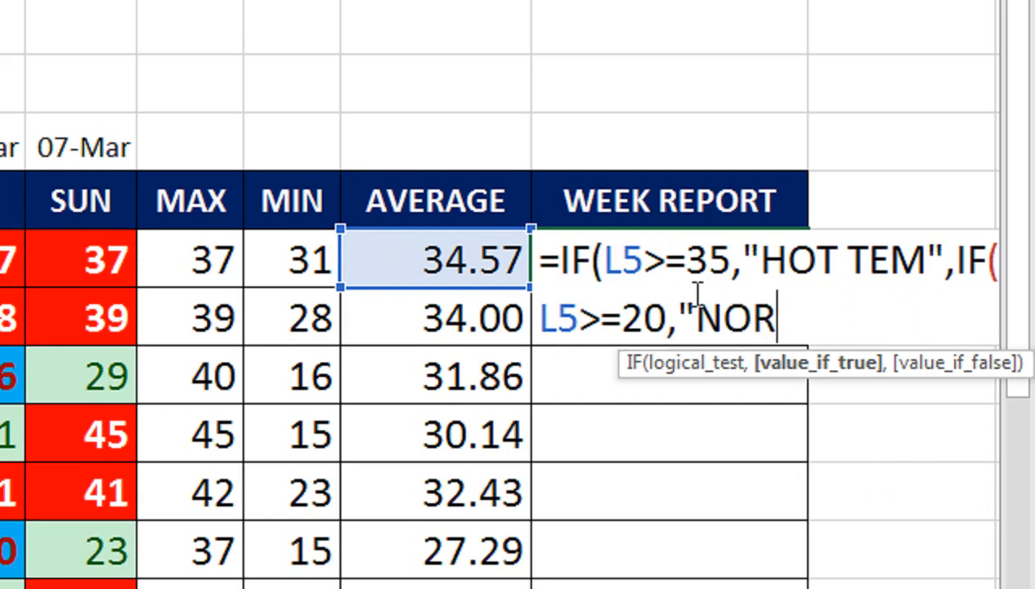
{"action": "type", "text": "MAL"}
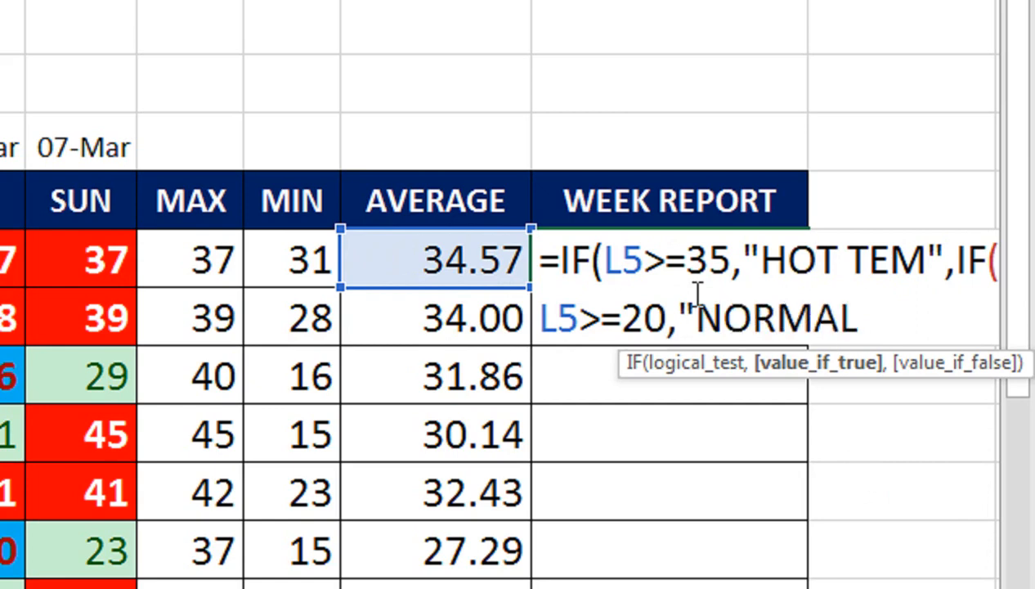
{"action": "type", "text": " TME"}
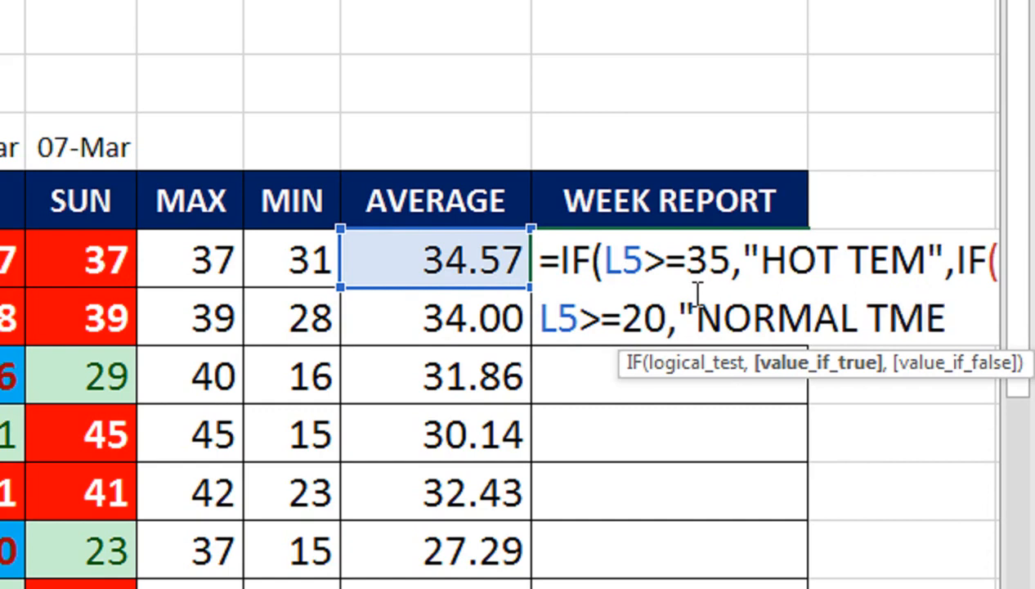
{"action": "key", "text": "BackSpace"}
{"action": "key", "text": "BackSpace"}
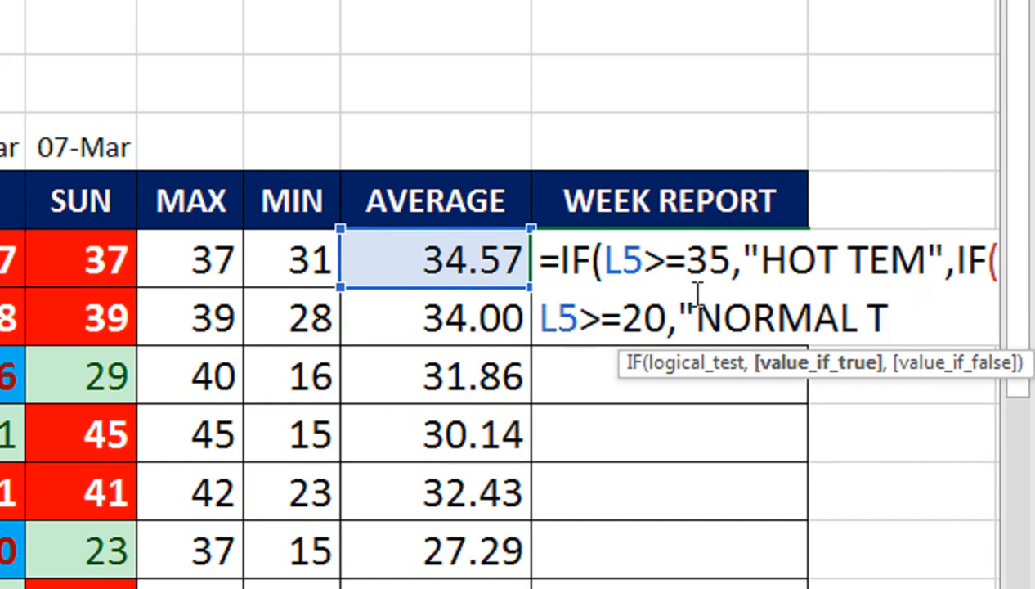
{"action": "type", "text": "EM"}
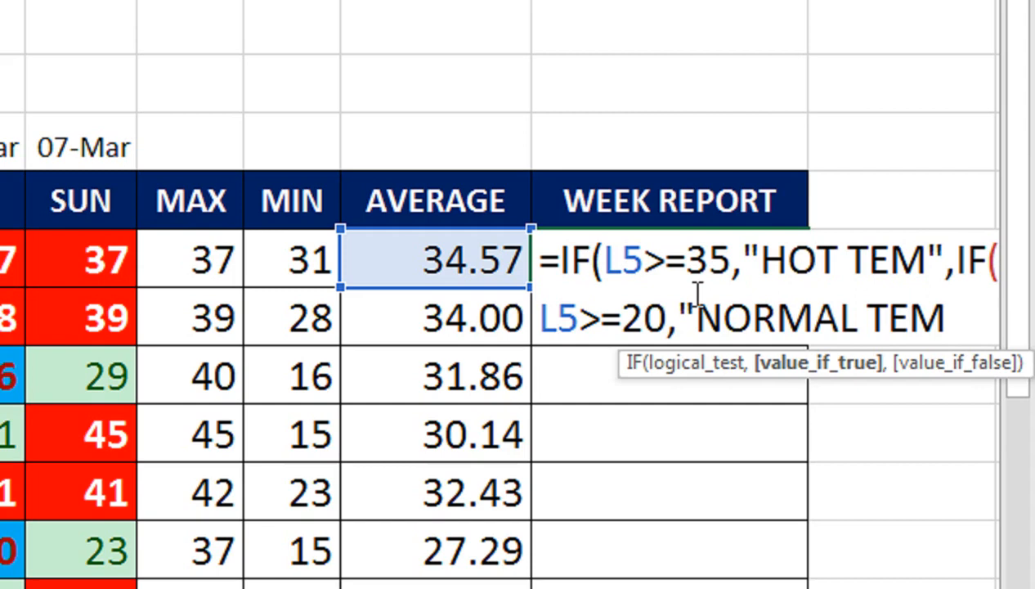
{"action": "type", "text": "\","}
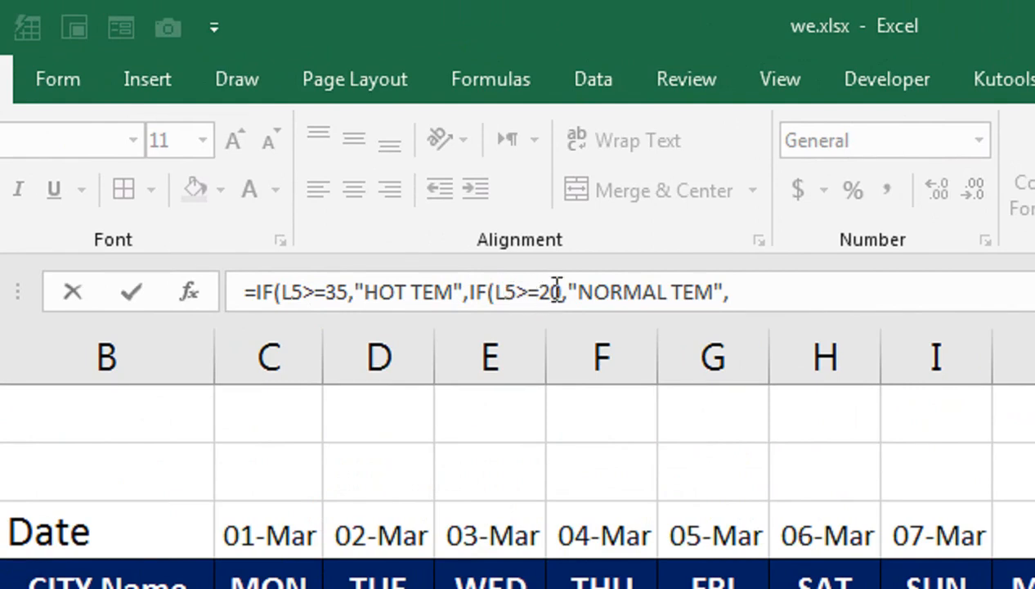
Step: Complete the M5 formula with "COOL TEM" as the value if false and fill it down the WEEK REPORT column
{"action": "left_click", "coordinate": [744, 294]}
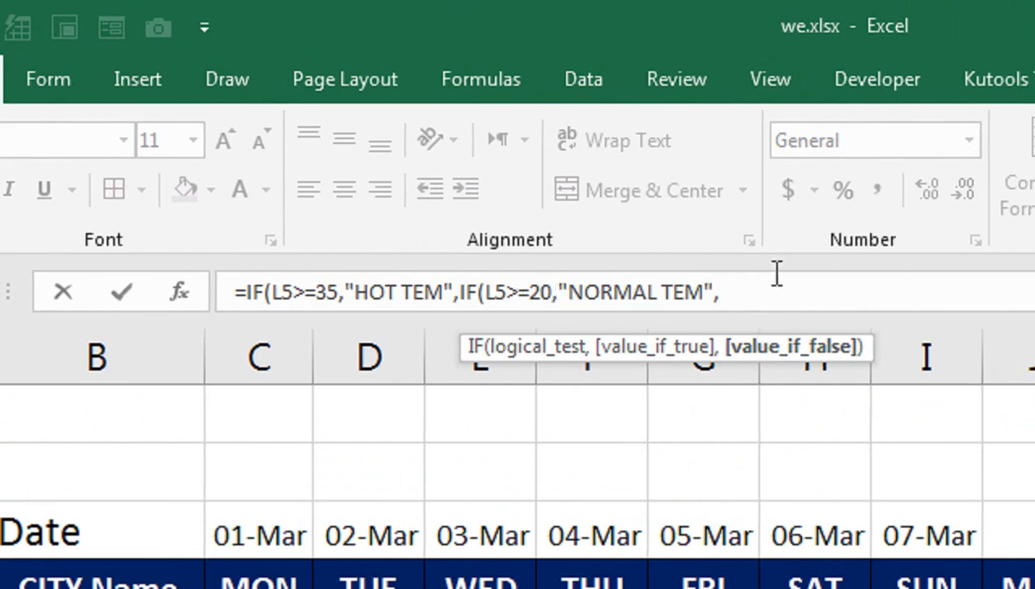
{"action": "type", "text": "\"COOL TEM\""}
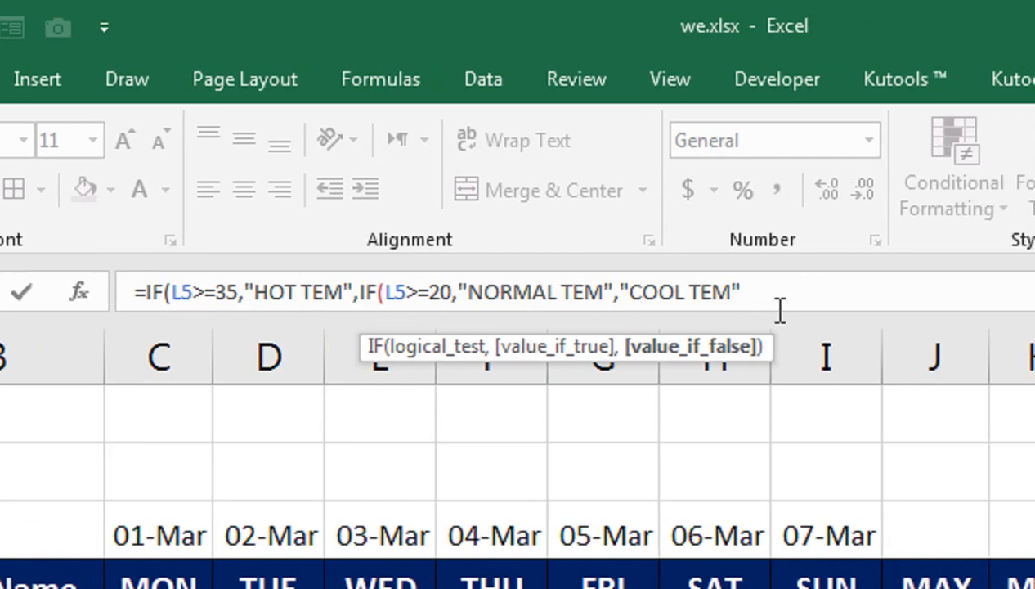
{"action": "type", "text": "))"}
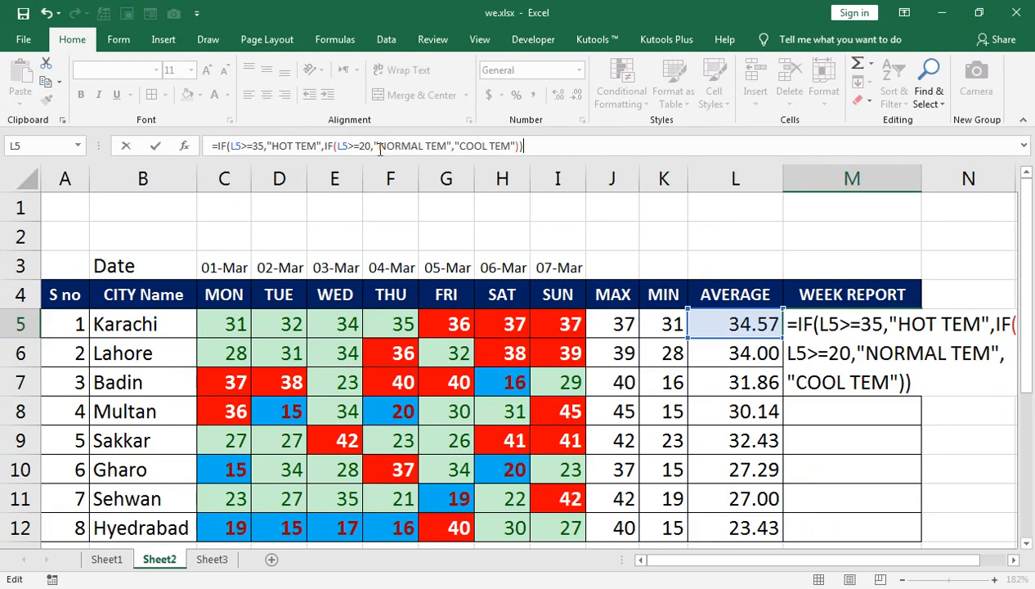
{"action": "key", "text": "Return"}
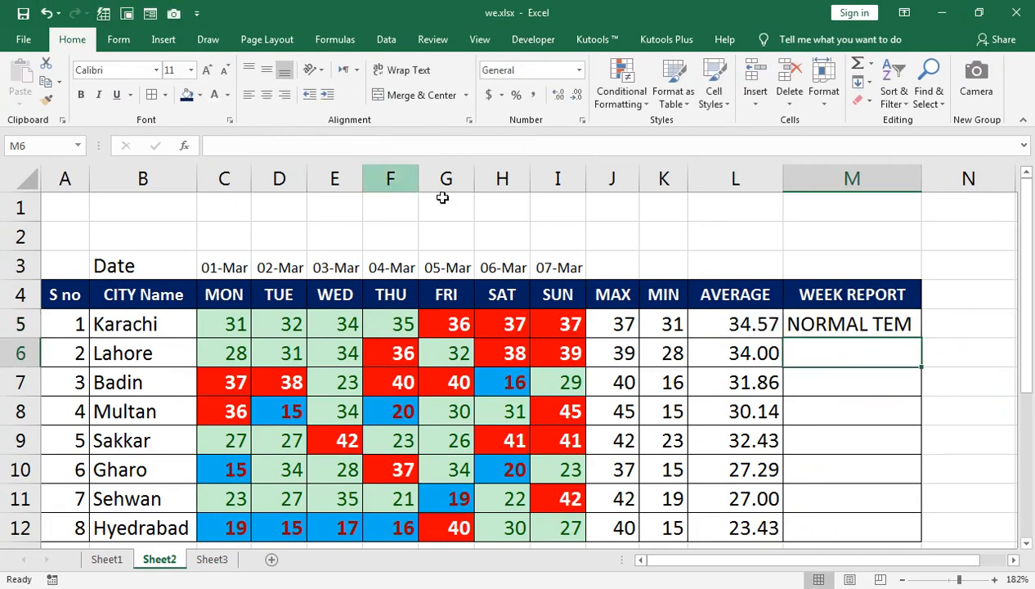
{"action": "left_click", "coordinate": [798, 318]}
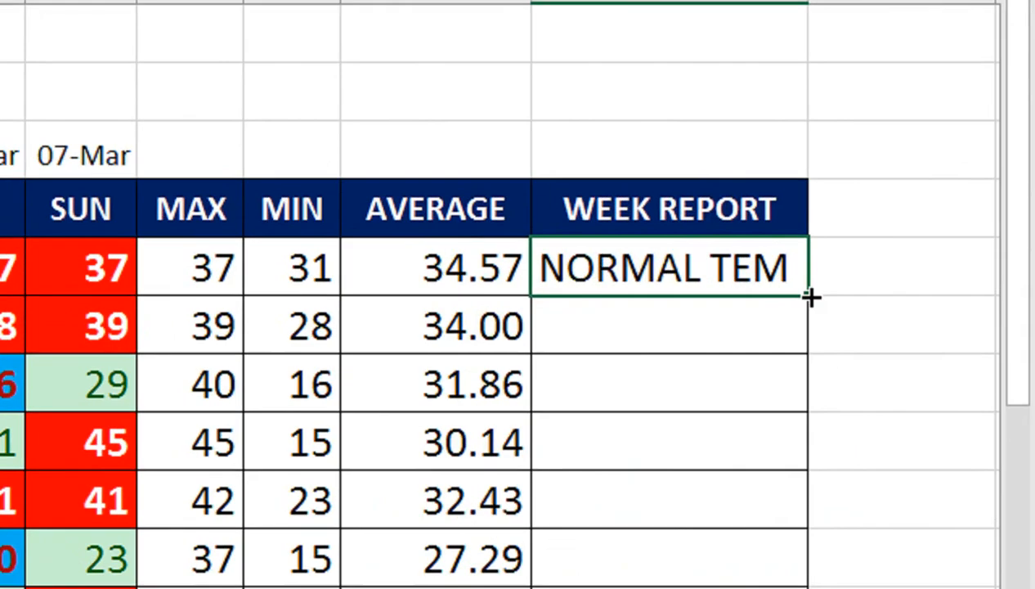
{"action": "left_click_drag", "start_coordinate": [809, 299], "coordinate": [777, 434]}
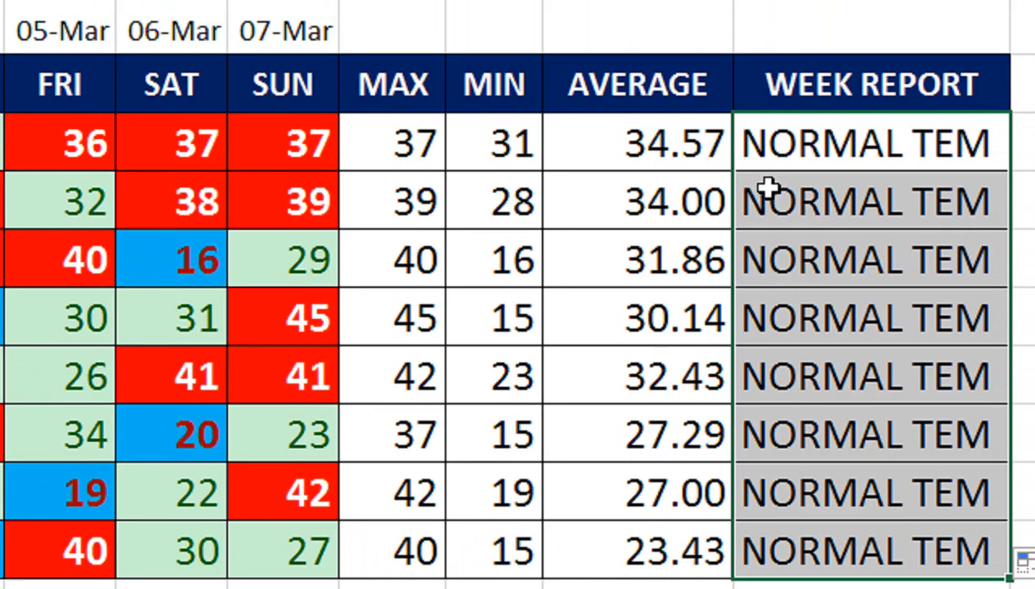
Step: Change Karachi's SUN temperature to 41
{"action": "left_click", "coordinate": [315, 161]}
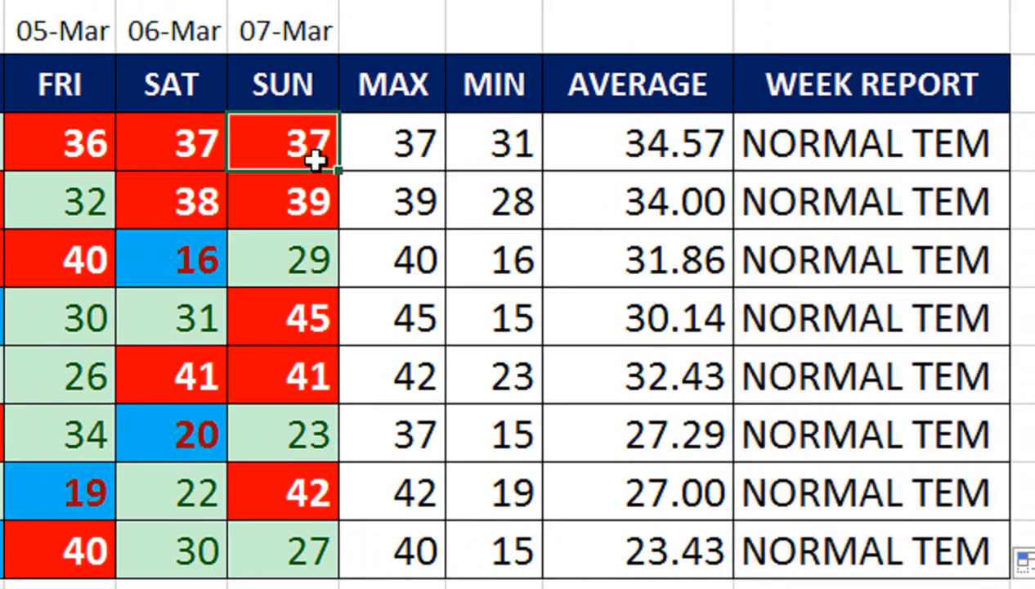
{"action": "type", "text": "41"}
{"action": "key", "text": "Return"}
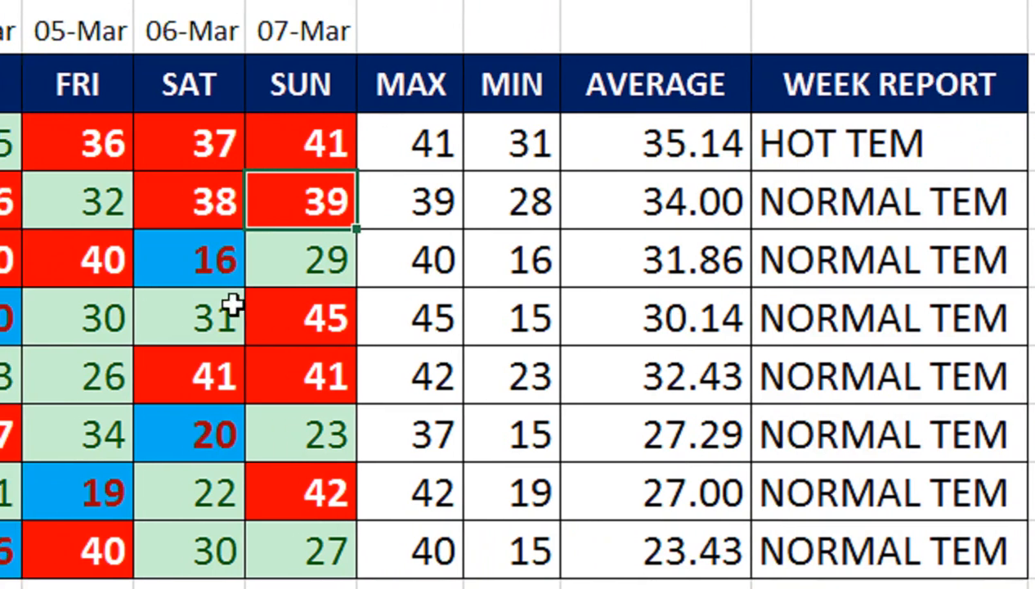
Step: Change Gharo's FRI temperature to 15
{"action": "left_click", "coordinate": [96, 272]}
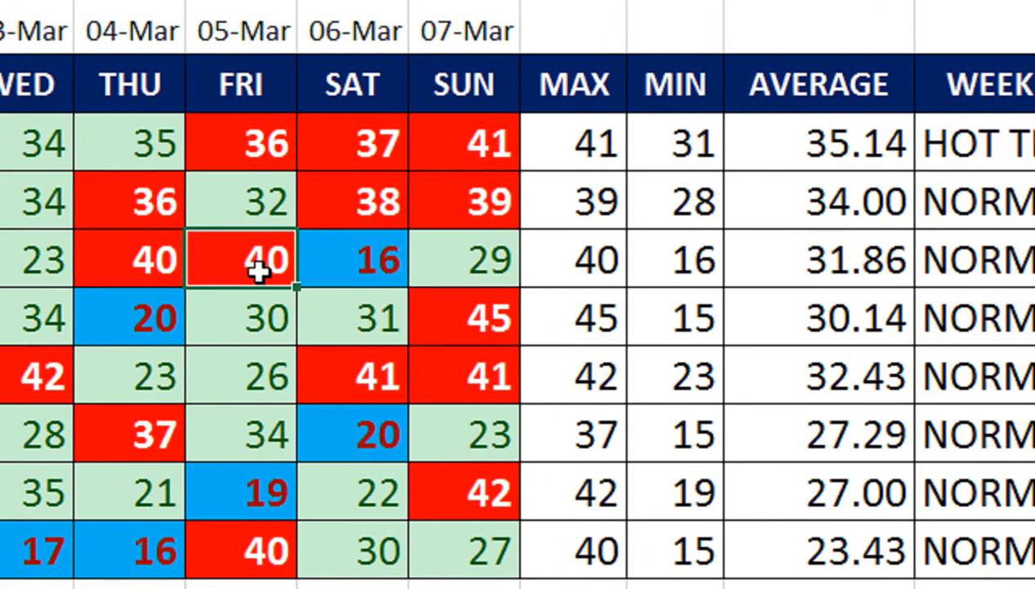
{"action": "key", "text": "Down"}
{"action": "key", "text": "Down"}
{"action": "key", "text": "Down"}
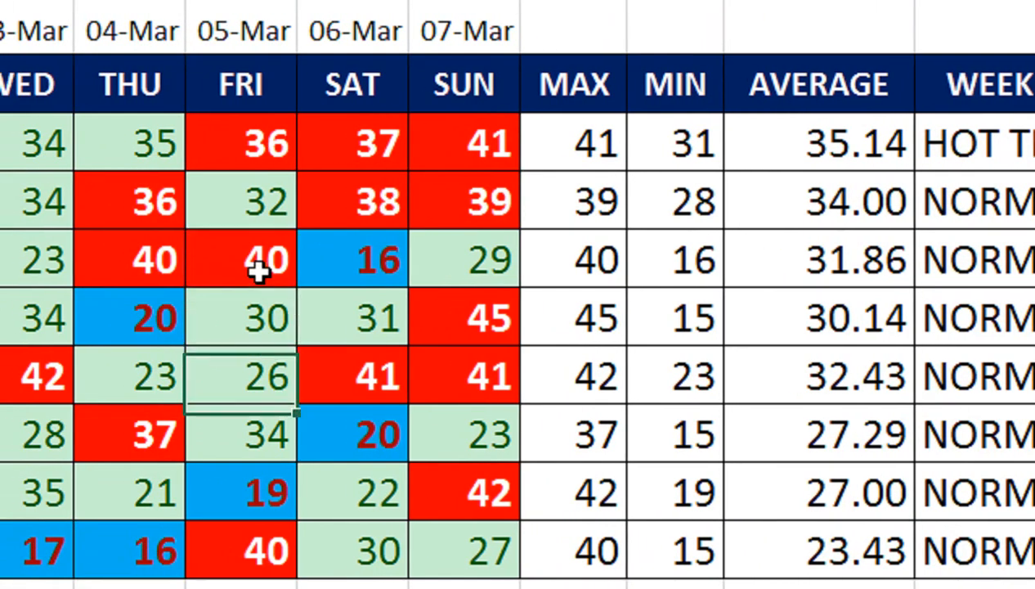
{"action": "type", "text": "15"}
{"action": "key", "text": "ctrl+Return"}
{"action": "key", "text": "Down"}
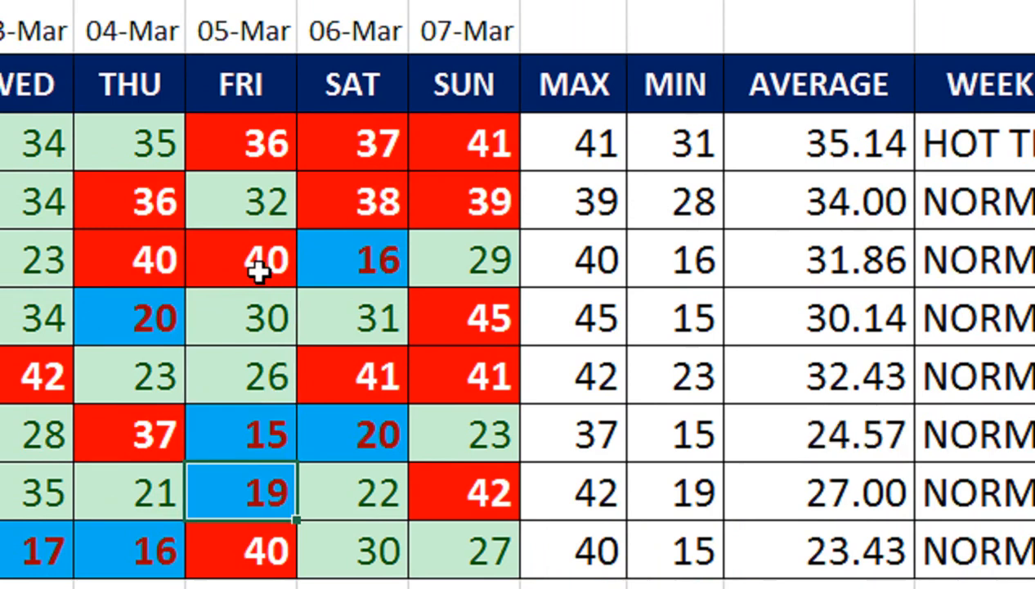
Step: Change Gharo's WED temperature to 19
{"action": "key", "text": "Left"}
{"action": "key", "text": "Left"}
{"action": "key", "text": "Up"}
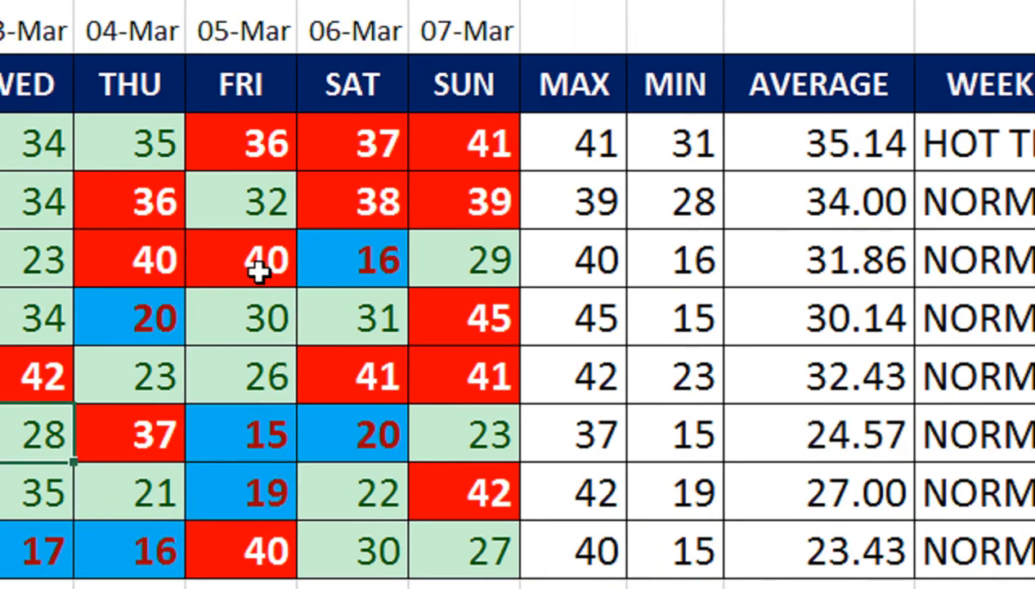
{"action": "type", "text": "19"}
{"action": "key", "text": "Return"}
Step: Change Gharo's THU temperature to 22
{"action": "scroll", "coordinate": [416, 442], "scroll_direction": "down", "scroll_amount": 1}
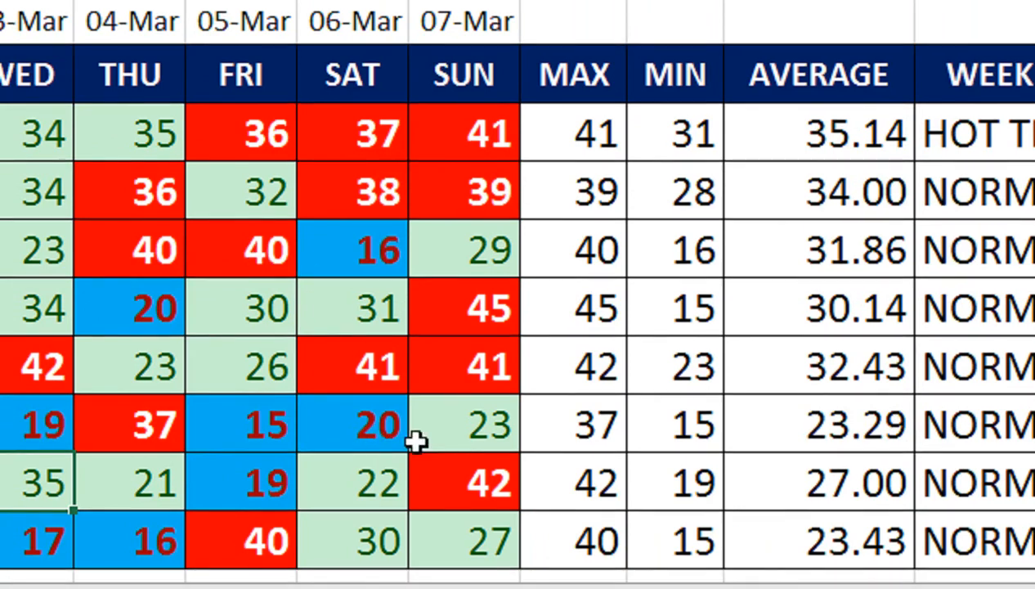
{"action": "left_click", "coordinate": [123, 427]}
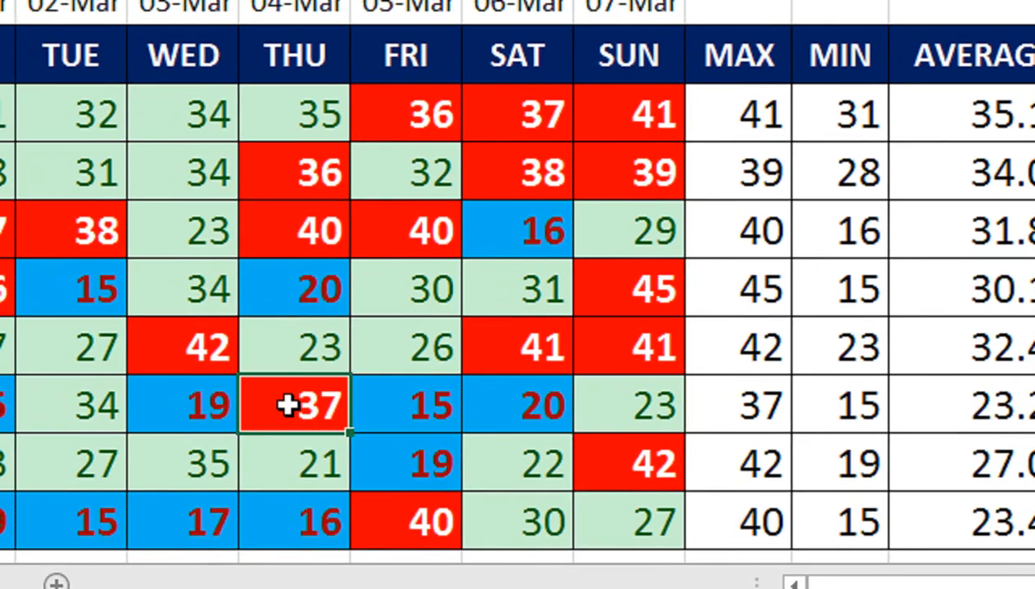
{"action": "type", "text": "22"}
{"action": "key", "text": "Return"}
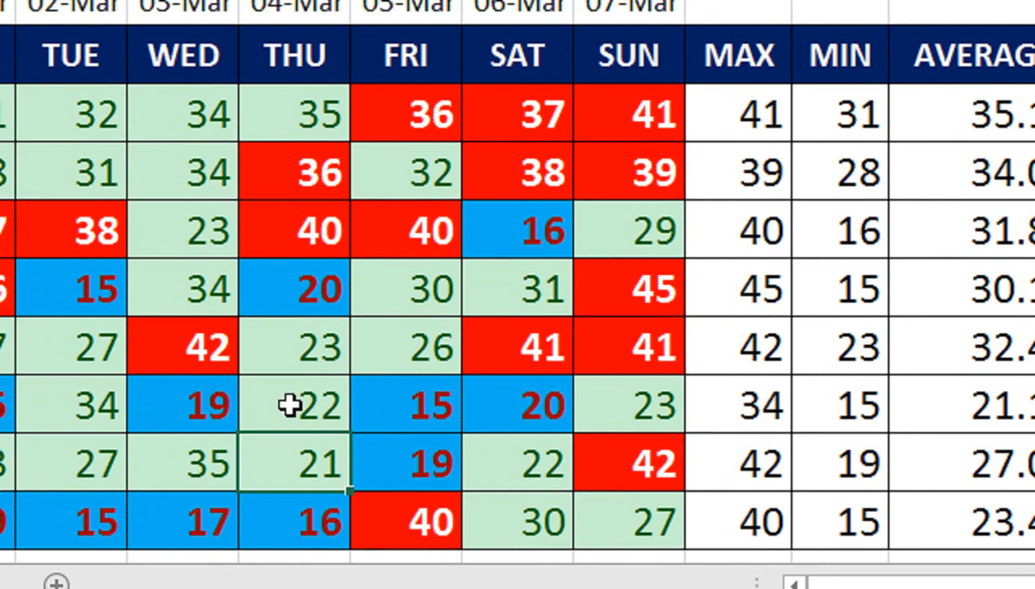
Step: Set Gharo's THU temperature to 21 and its SUN temperature to 14
{"action": "left_click", "coordinate": [335, 409]}
{"action": "type", "text": "21"}
{"action": "key", "text": "Return"}
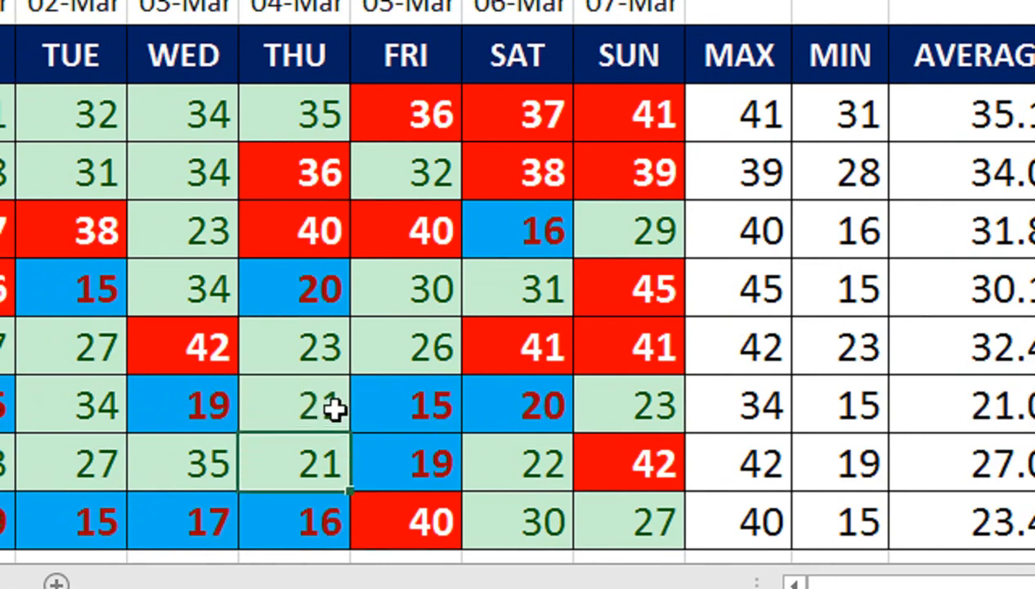
{"action": "left_click", "coordinate": [665, 430]}
{"action": "type", "text": "14"}
{"action": "key", "text": "Return"}
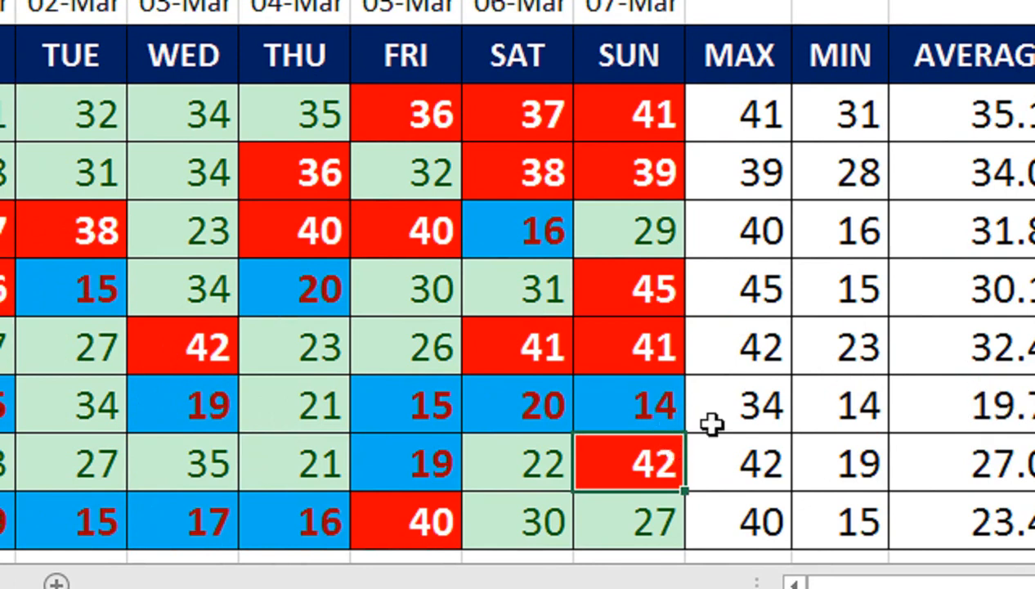
Step: Start an Equal To highlight rule for "HOT TEM" on the WEEK REPORT results of all eight cities, using a custom format
{"action": "scroll", "coordinate": [912, 421], "scroll_direction": "right", "scroll_amount": 2}
{"action": "scroll", "coordinate": [850, 413], "scroll_direction": "right", "scroll_amount": 1}
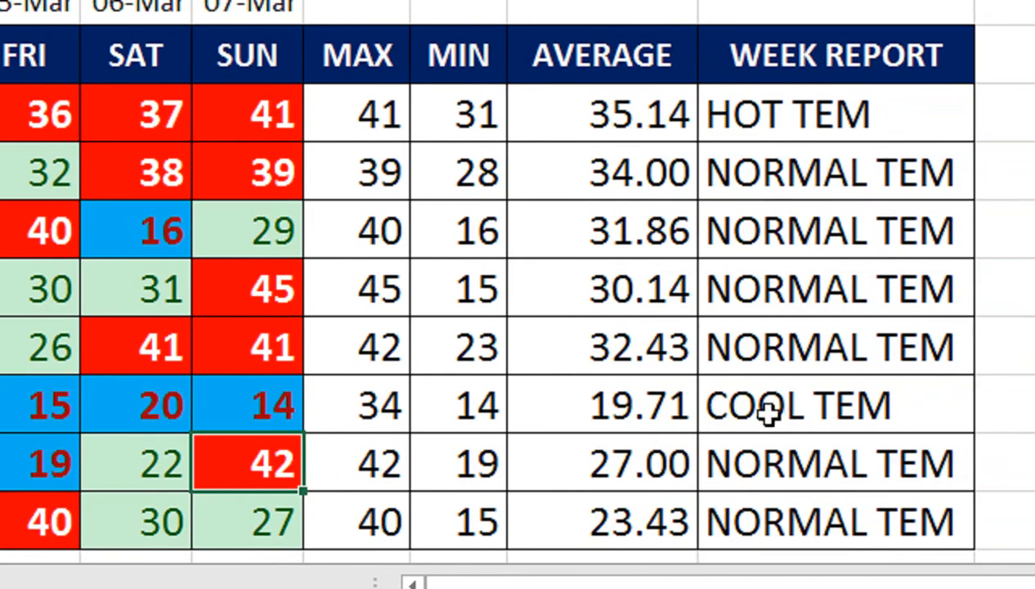
{"action": "scroll", "coordinate": [777, 391], "scroll_direction": "right", "scroll_amount": 1}
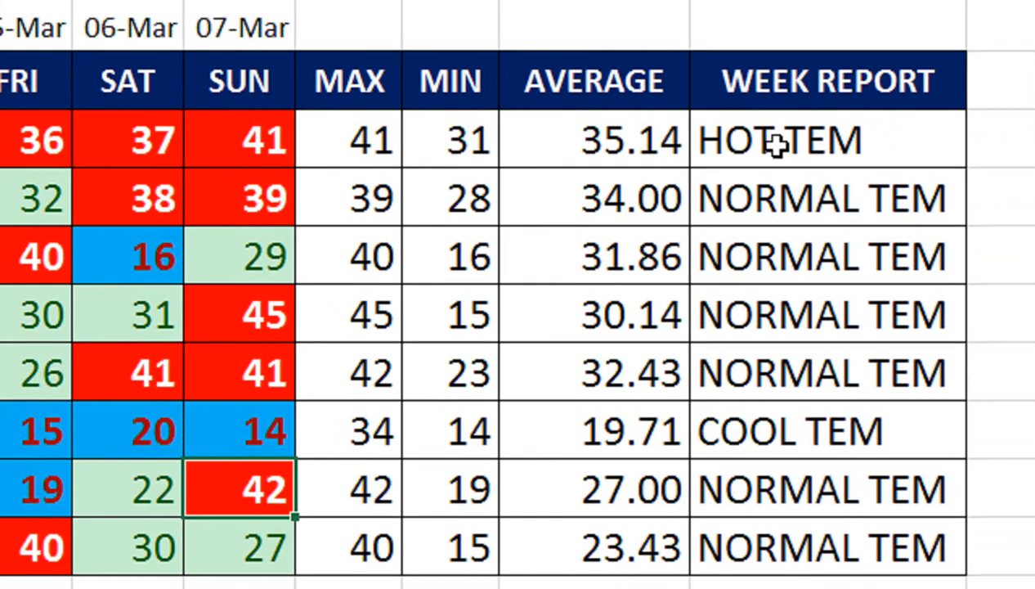
{"action": "left_click_drag", "start_coordinate": [826, 139], "coordinate": [791, 550]}
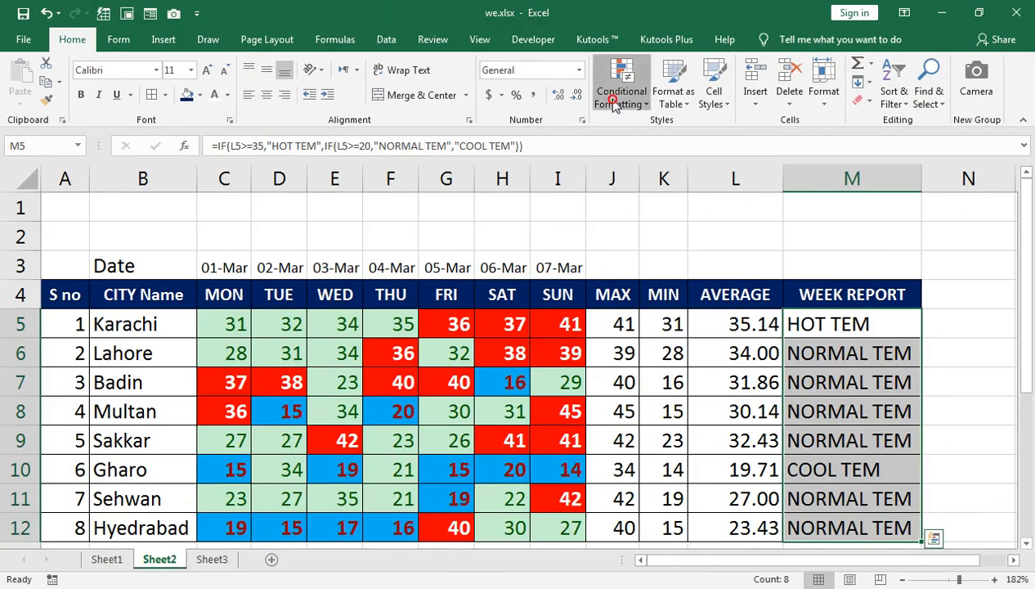
{"action": "left_click", "coordinate": [620, 90]}
{"action": "mouse_move", "coordinate": [646, 133]}
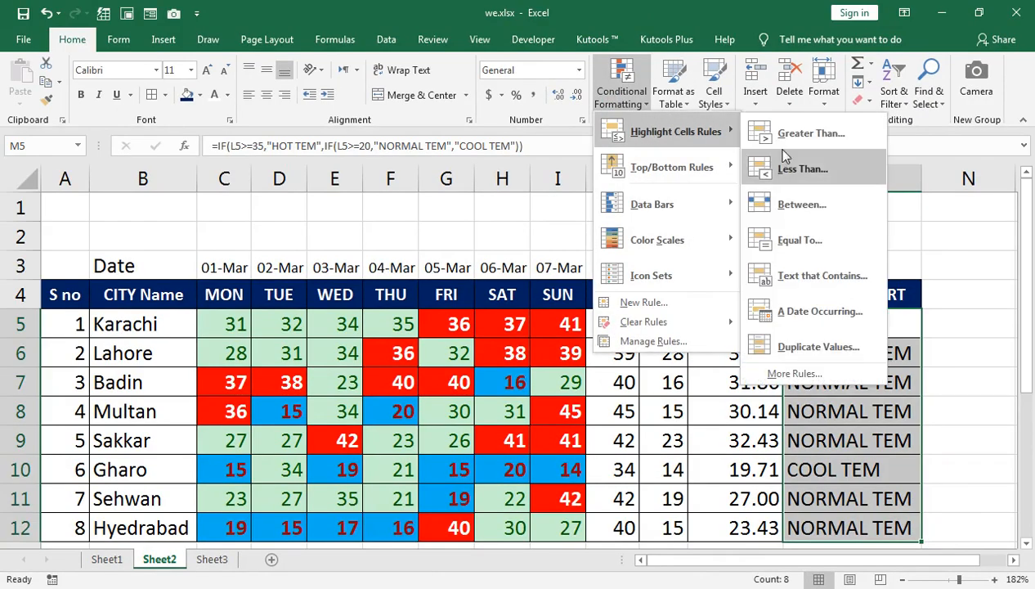
{"action": "left_click", "coordinate": [777, 235]}
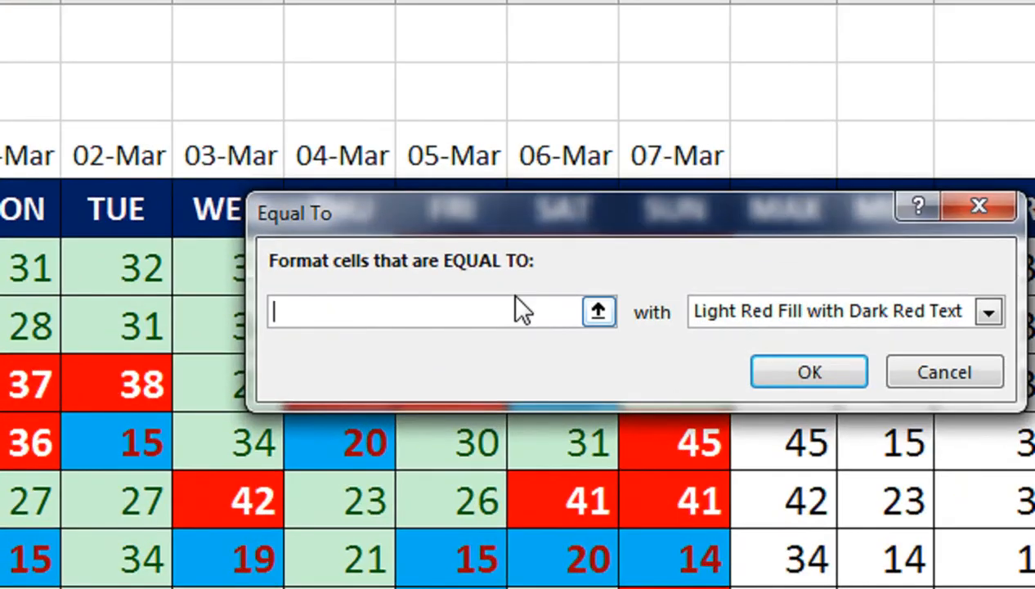
{"action": "type", "text": "HOT TEM"}
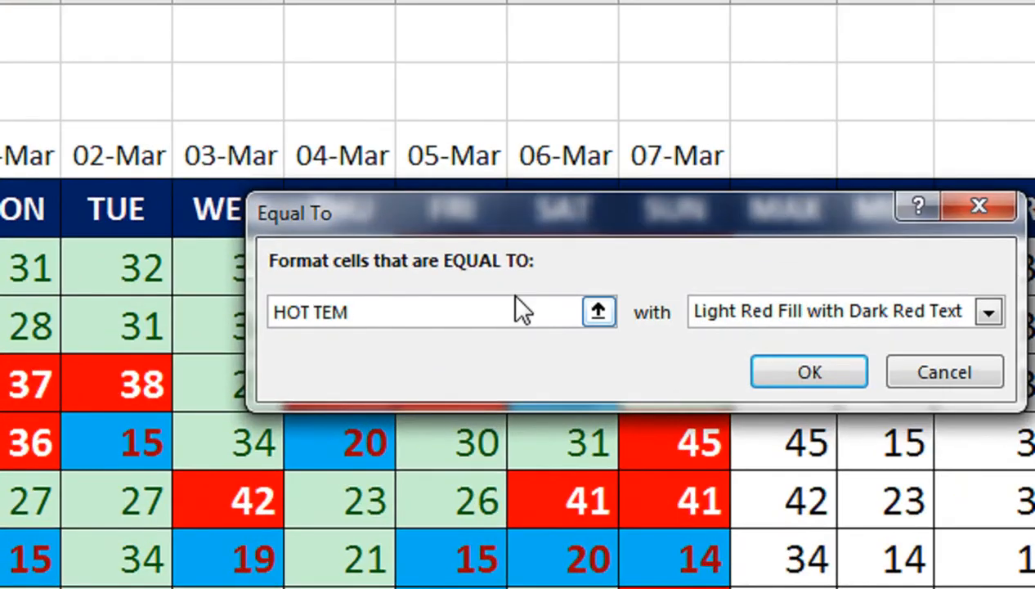
{"action": "left_click", "coordinate": [790, 314]}
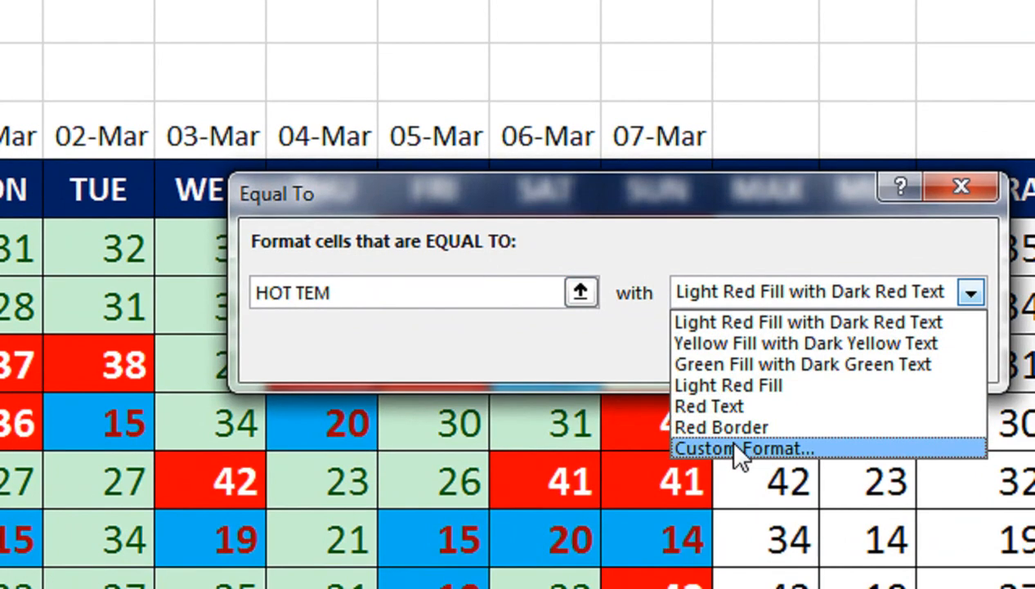
{"action": "left_click", "coordinate": [735, 447]}
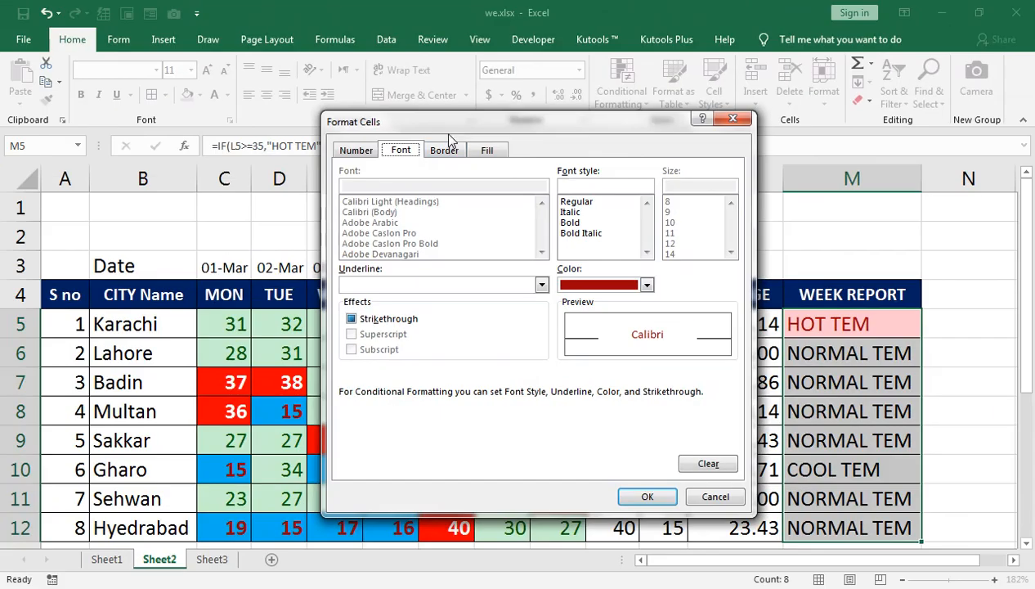
Step: Give the HOT TEM rule a red fill with bold white text and apply it
{"action": "left_click", "coordinate": [486, 149]}
{"action": "left_click", "coordinate": [366, 313]}
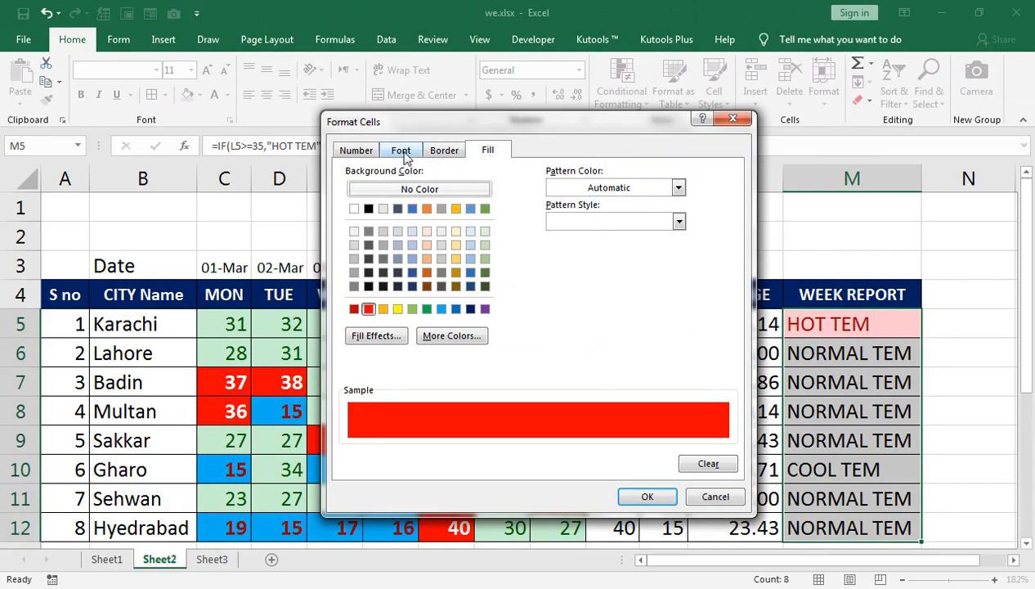
{"action": "left_click", "coordinate": [403, 152]}
{"action": "left_click", "coordinate": [571, 222]}
{"action": "left_click", "coordinate": [599, 284]}
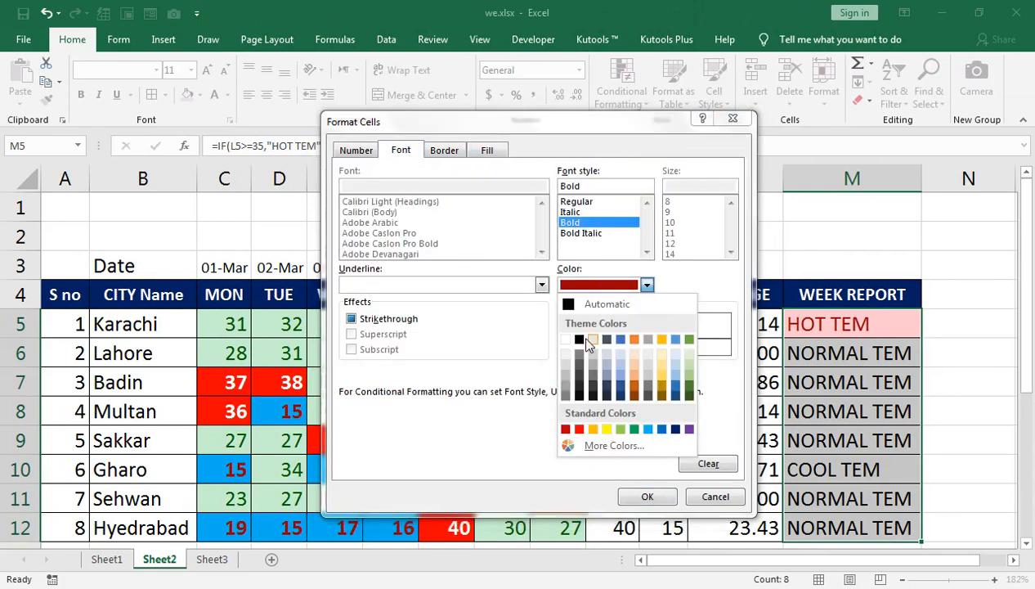
{"action": "left_click", "coordinate": [567, 339]}
{"action": "left_click", "coordinate": [646, 496]}
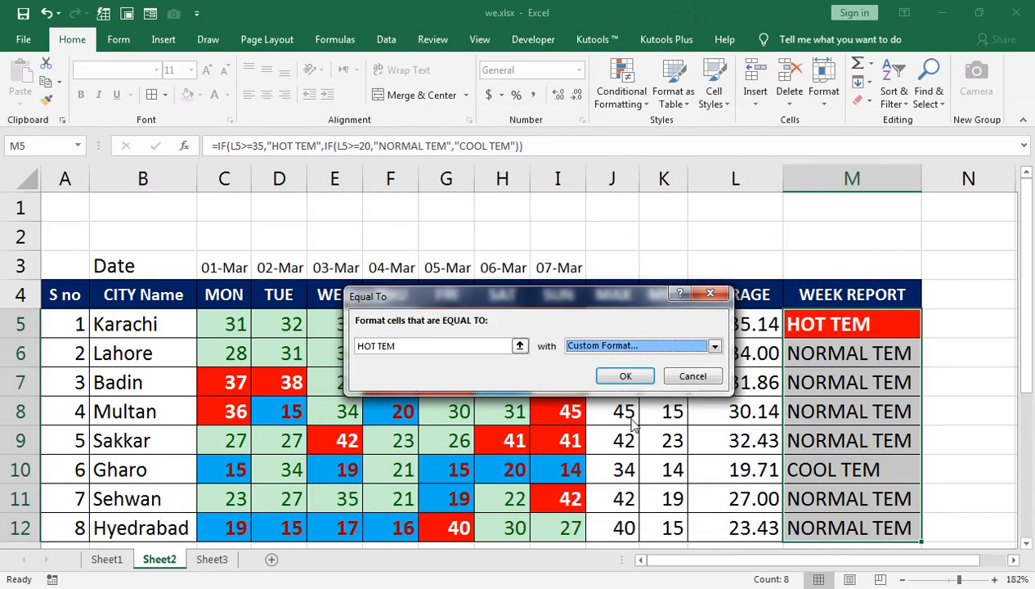
{"action": "left_click", "coordinate": [621, 380]}
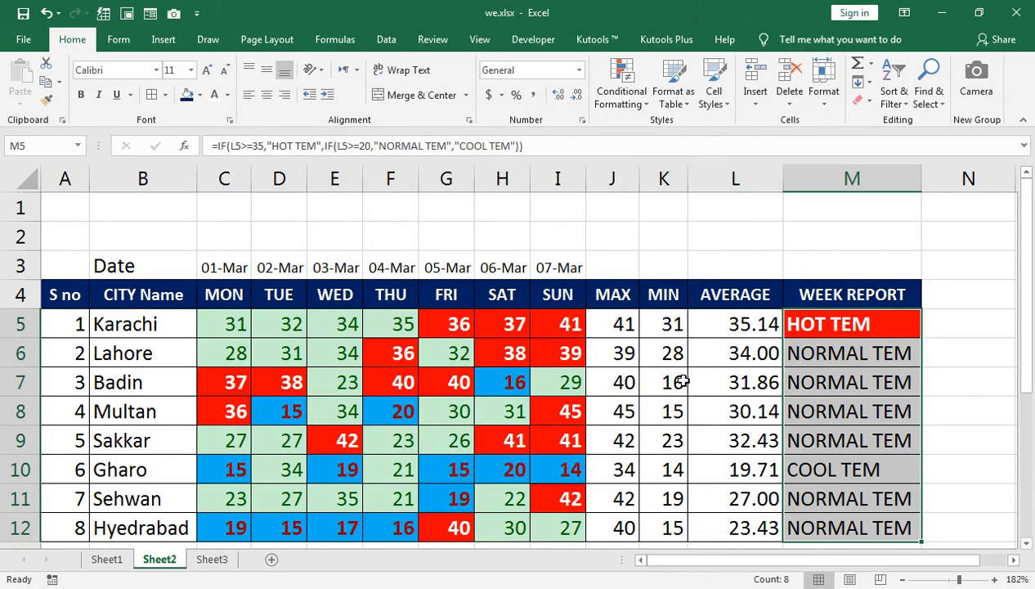
Step: Highlight WEEK REPORT cells equal to "NORMAL TEM" with Green Fill with Dark Green Text
{"action": "left_click", "coordinate": [630, 97]}
{"action": "mouse_move", "coordinate": [651, 133]}
{"action": "left_click", "coordinate": [800, 240]}
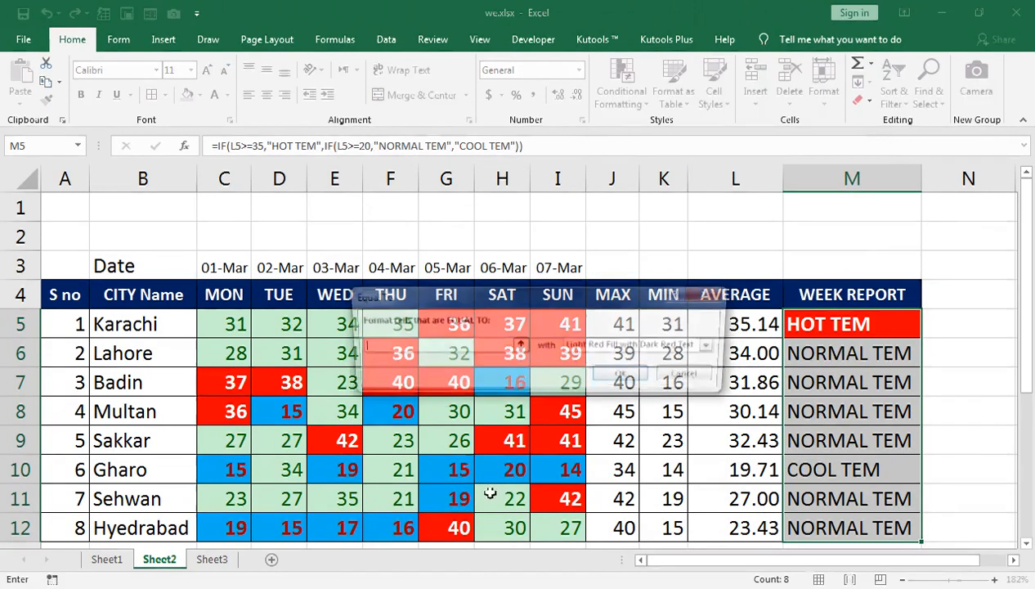
{"action": "type", "text": "NORMAL"}
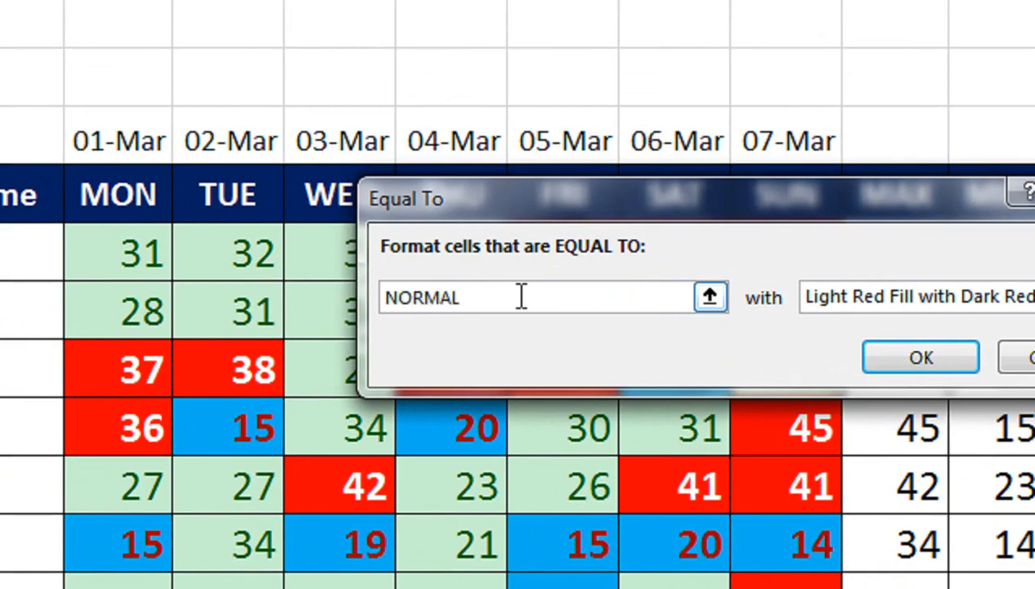
{"action": "type", "text": " TEM"}
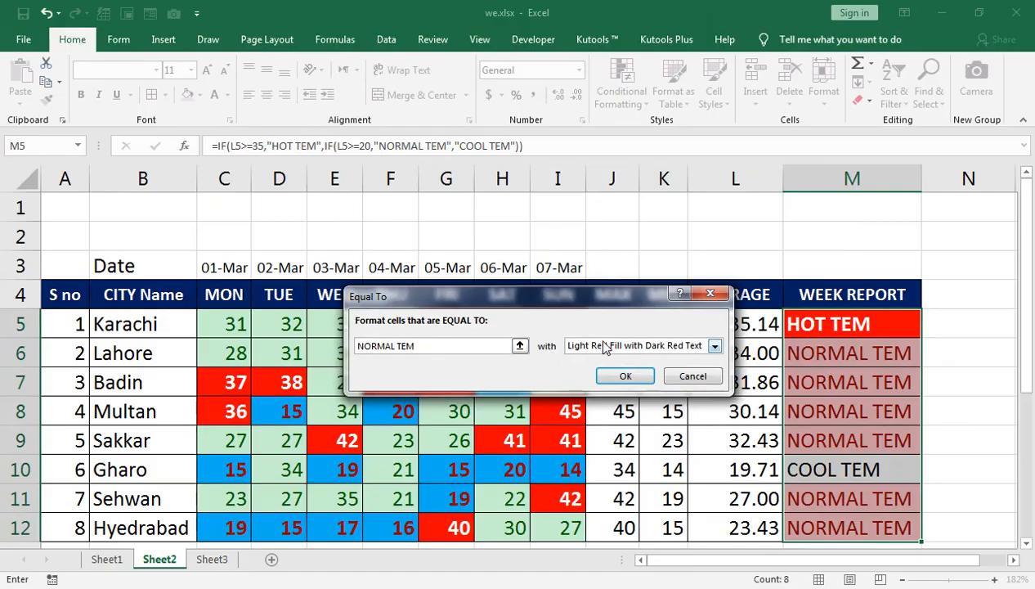
{"action": "left_click", "coordinate": [892, 296]}
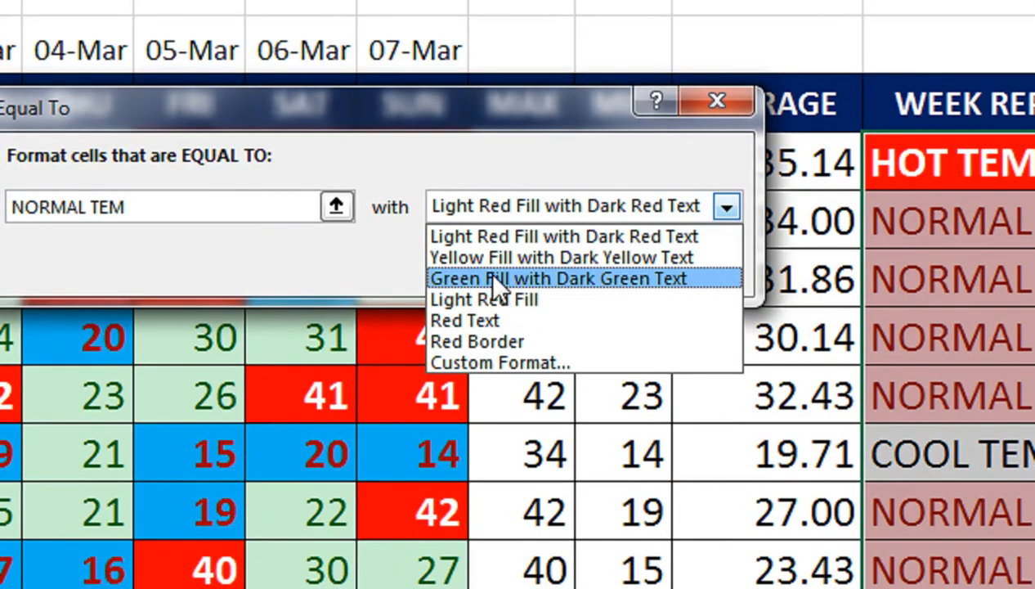
{"action": "left_click", "coordinate": [489, 278]}
{"action": "left_click", "coordinate": [497, 277]}
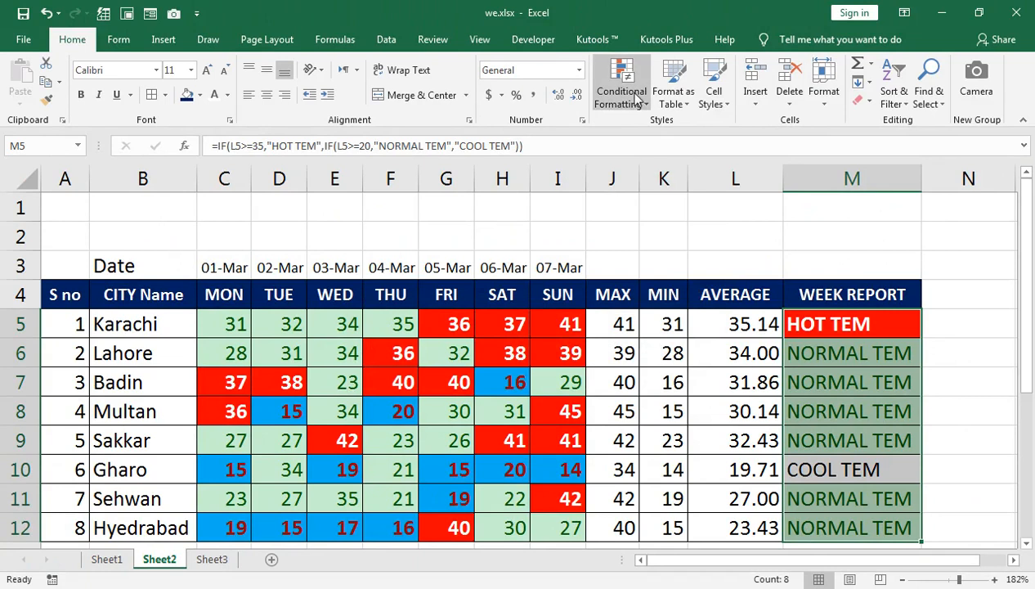
Step: Start an Equal To highlight rule for "COOL TEM" on the WEEK REPORT cells, using a custom format
{"action": "left_click", "coordinate": [637, 96]}
{"action": "mouse_move", "coordinate": [642, 131]}
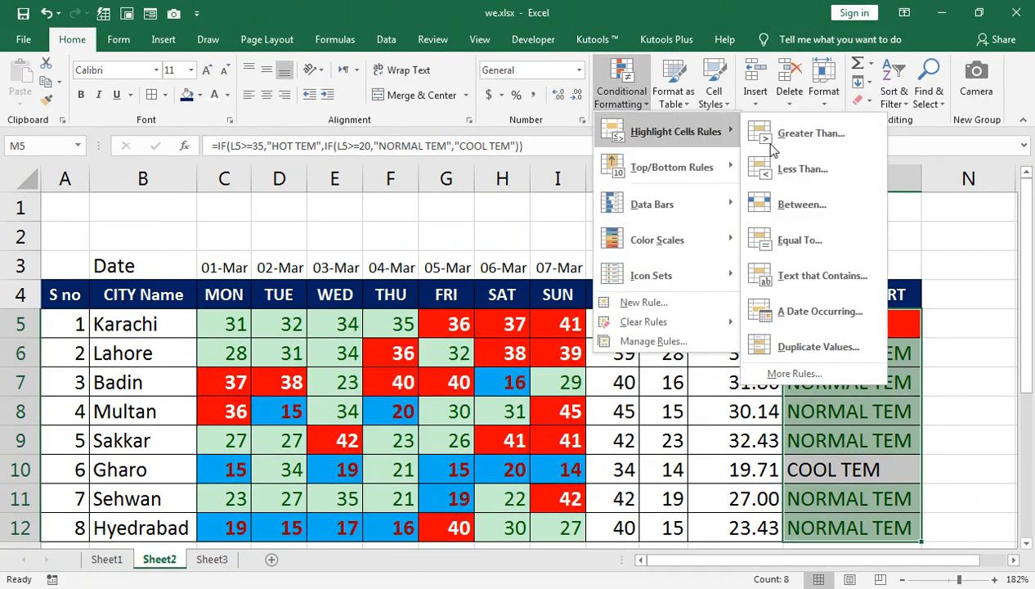
{"action": "left_click", "coordinate": [783, 241]}
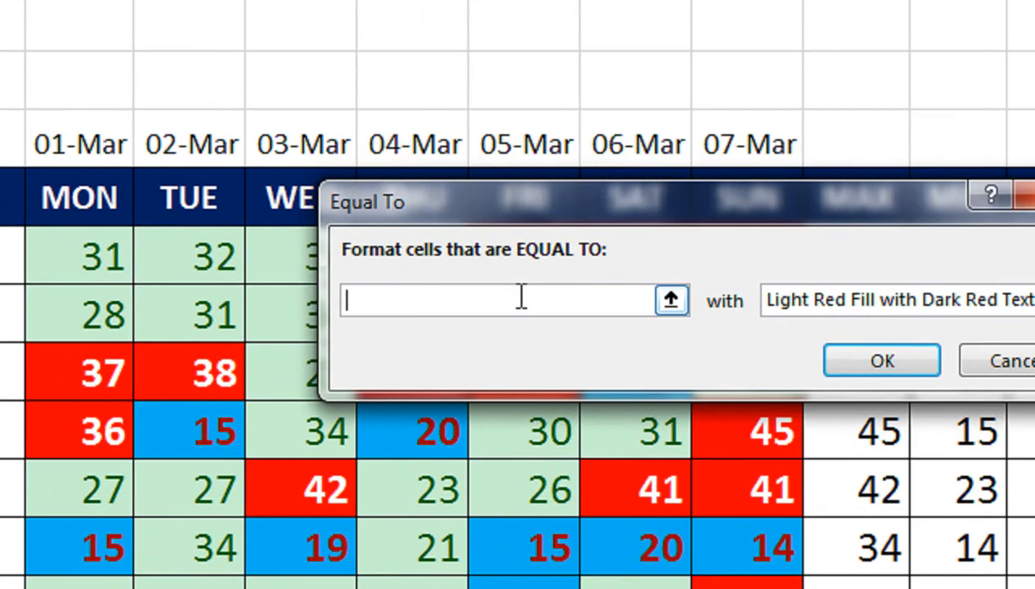
{"action": "type", "text": "COOL TEM"}
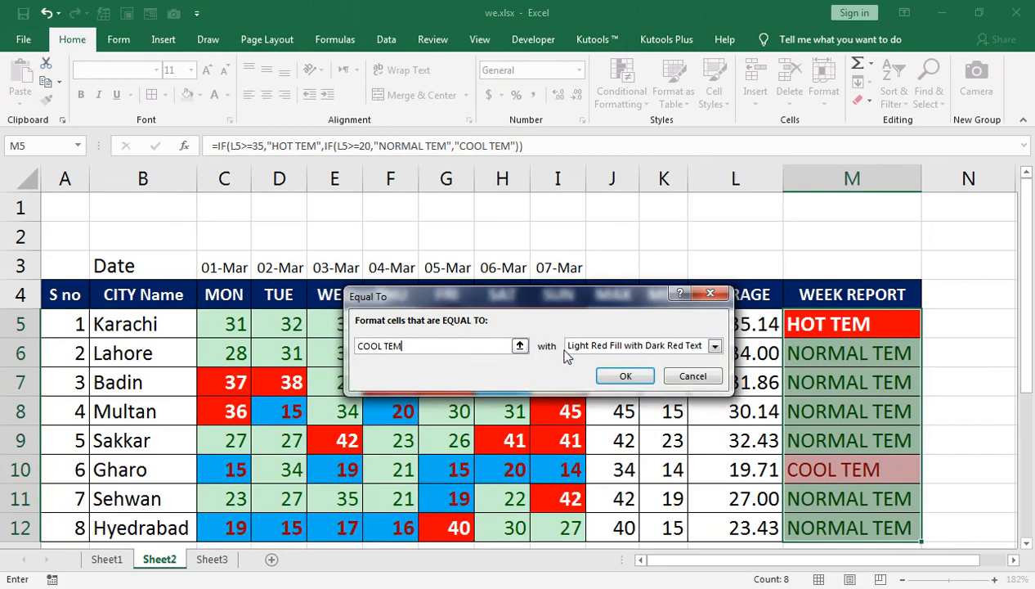
{"action": "left_click", "coordinate": [573, 347]}
{"action": "left_click", "coordinate": [580, 422]}
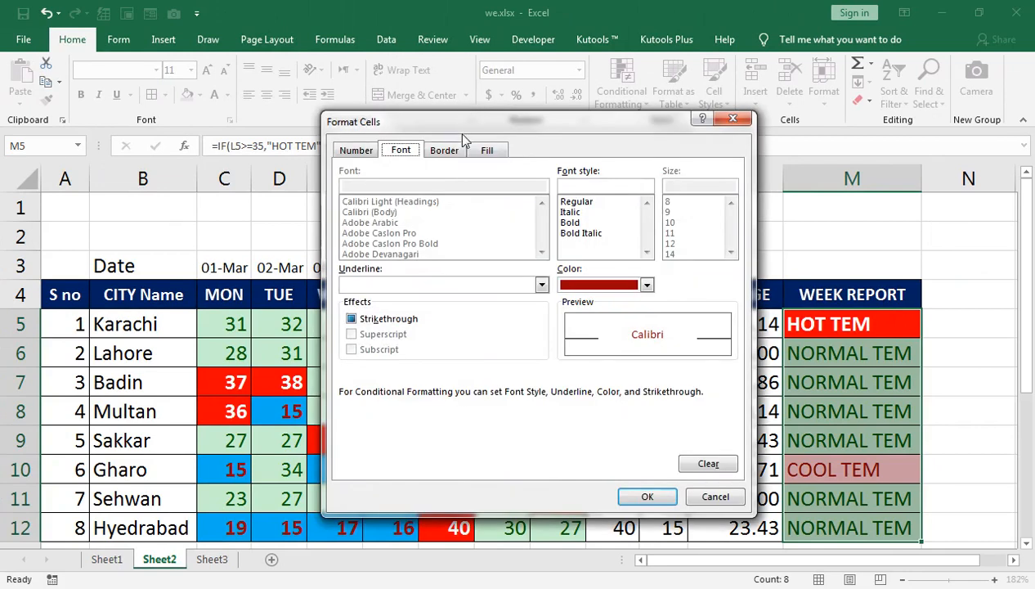
Step: Give the COOL TEM rule a light blue fill and apply it
{"action": "left_click", "coordinate": [488, 151]}
{"action": "left_click", "coordinate": [442, 309]}
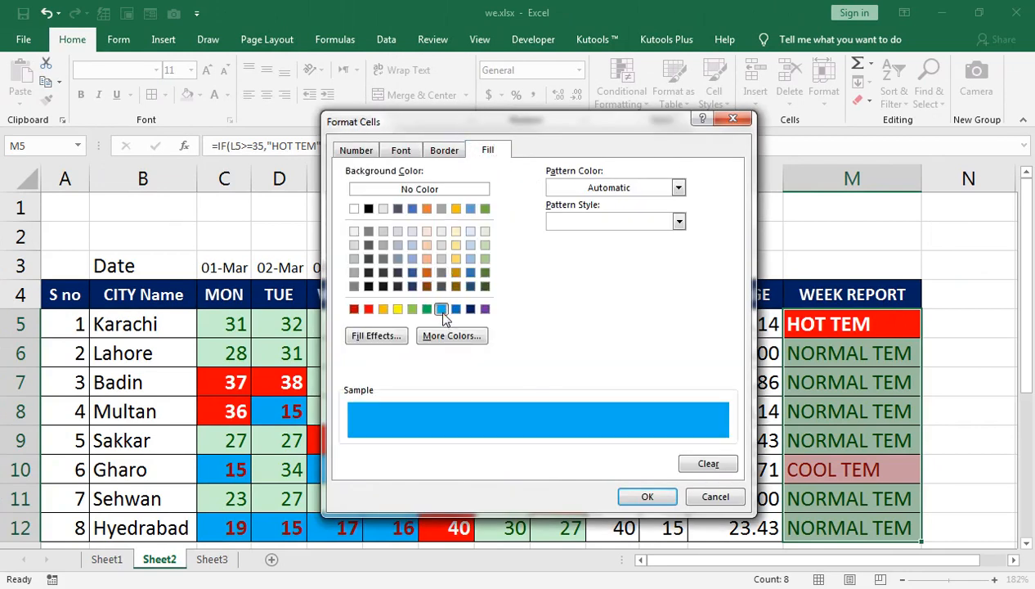
{"action": "left_click", "coordinate": [413, 156]}
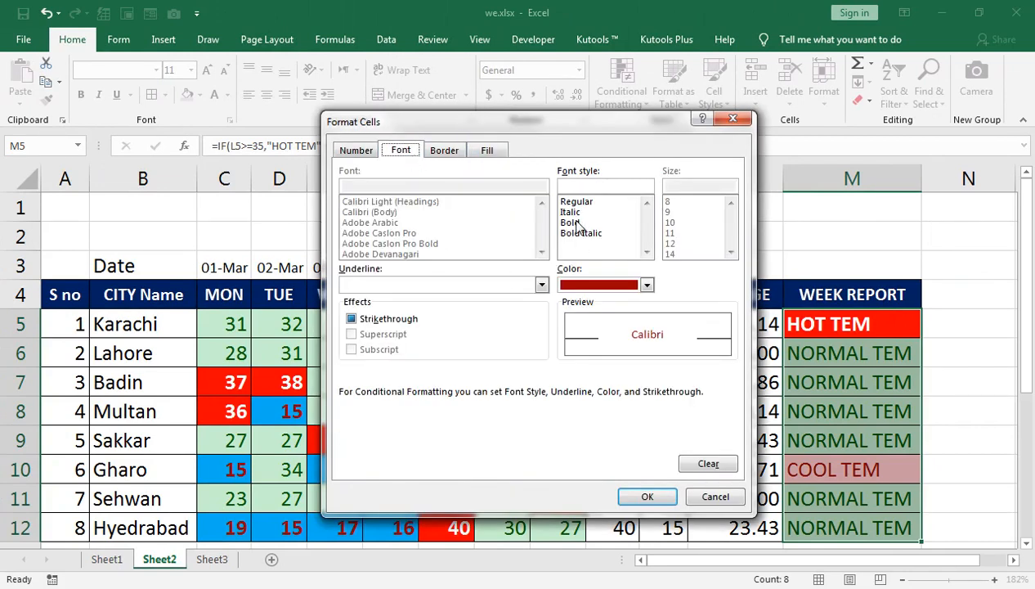
{"action": "left_click", "coordinate": [662, 494]}
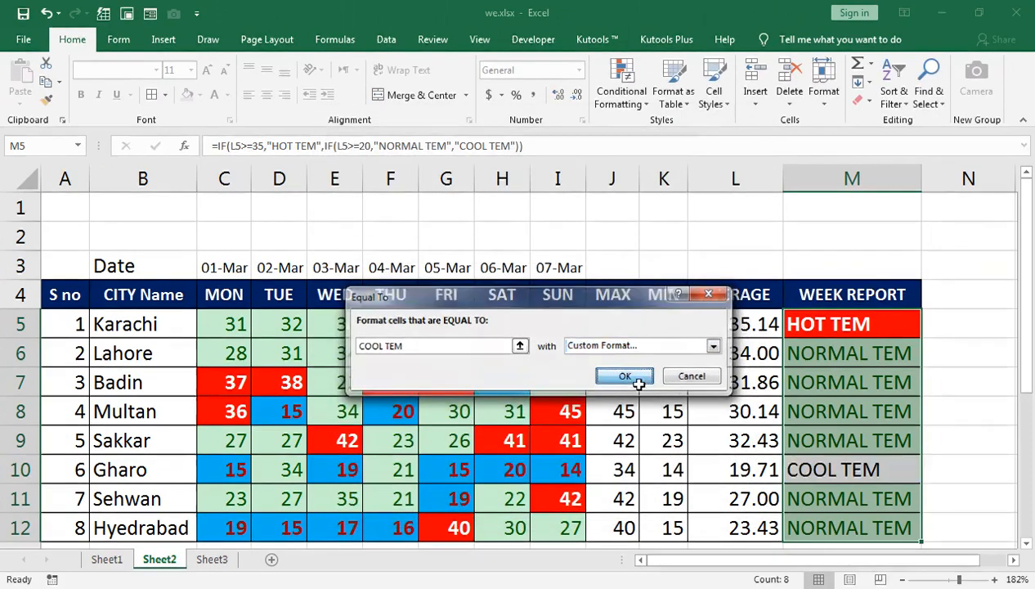
{"action": "left_click", "coordinate": [620, 374]}
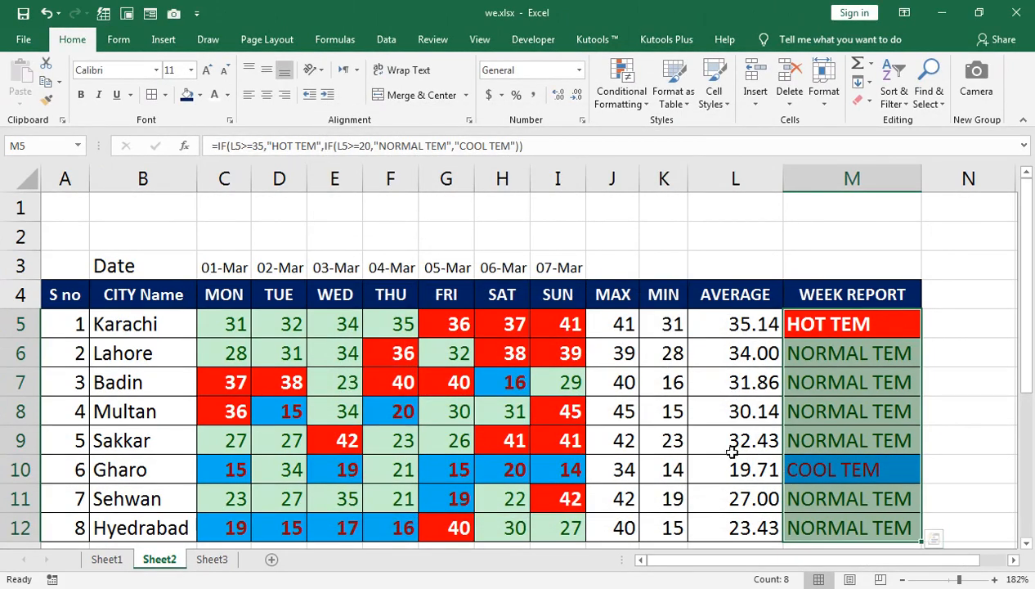
Step: Change Hyedrabad's FRI temperature to 10
{"action": "left_click", "coordinate": [470, 529]}
{"action": "type", "text": "1"}
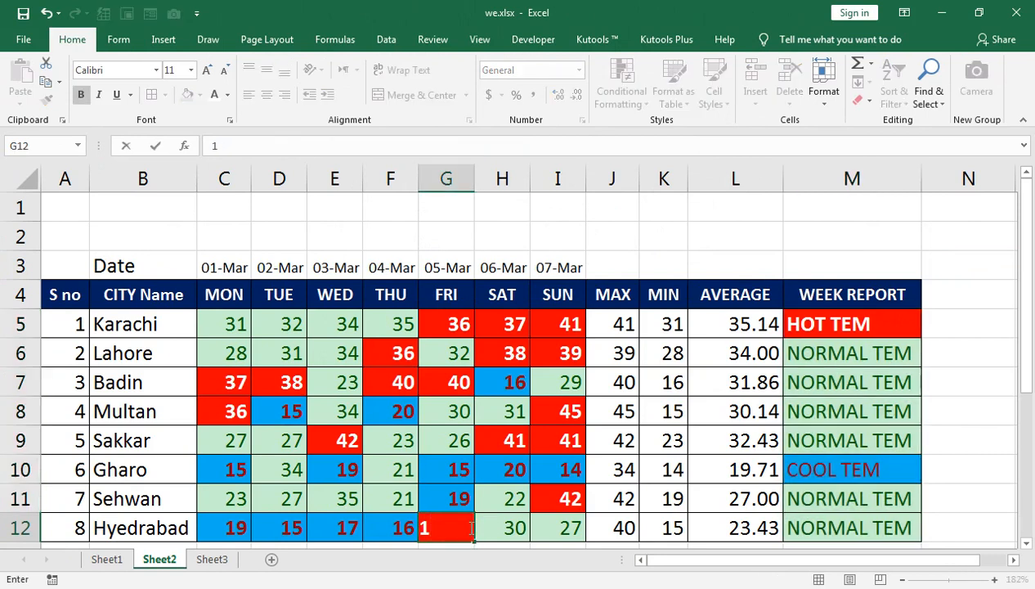
{"action": "type", "text": "0"}
{"action": "key", "text": "Tab"}
{"action": "key", "text": "Up"}
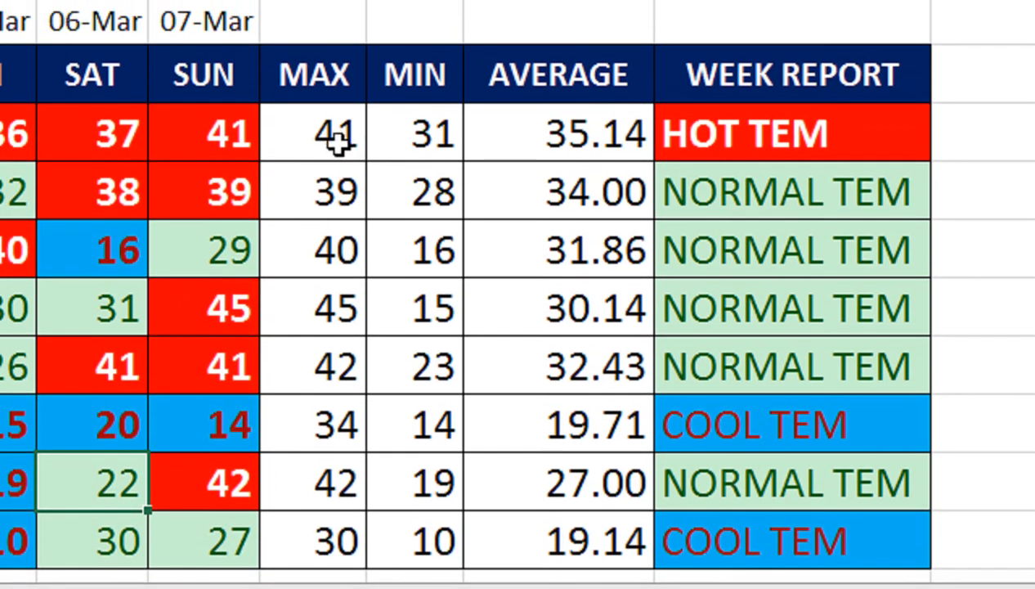
Step: Apply green gradient data bars to the MAX values of all eight cities
{"action": "left_click", "coordinate": [337, 103]}
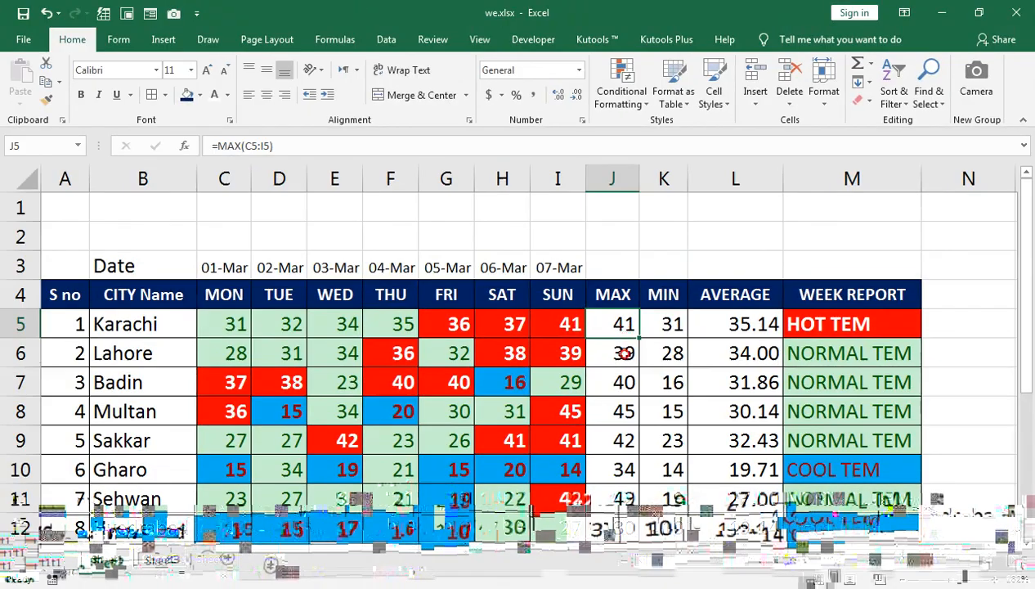
{"action": "left_click_drag", "start_coordinate": [337, 146], "coordinate": [329, 545]}
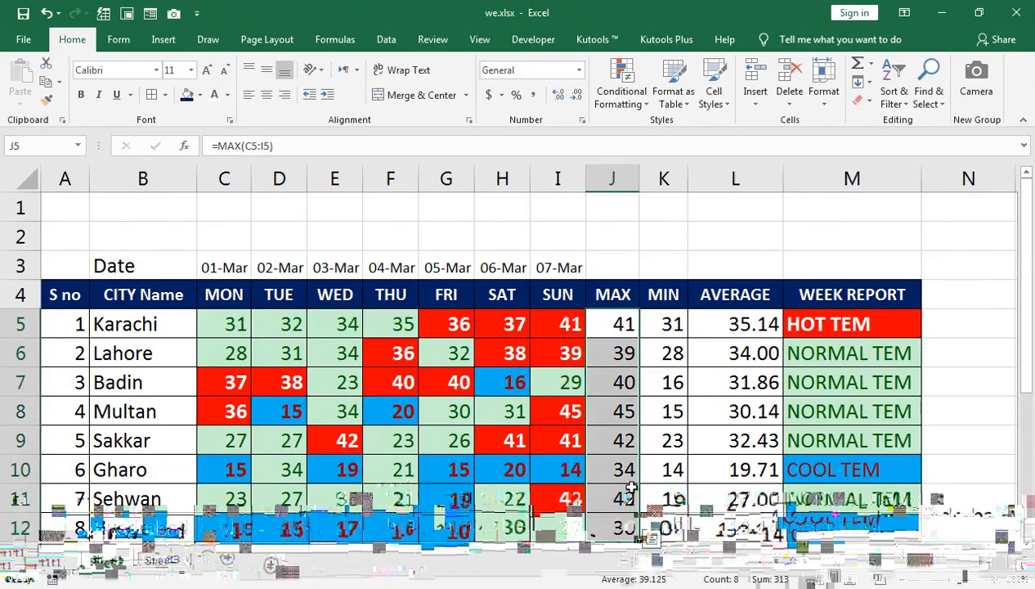
{"action": "left_click", "coordinate": [621, 92]}
{"action": "mouse_move", "coordinate": [638, 222]}
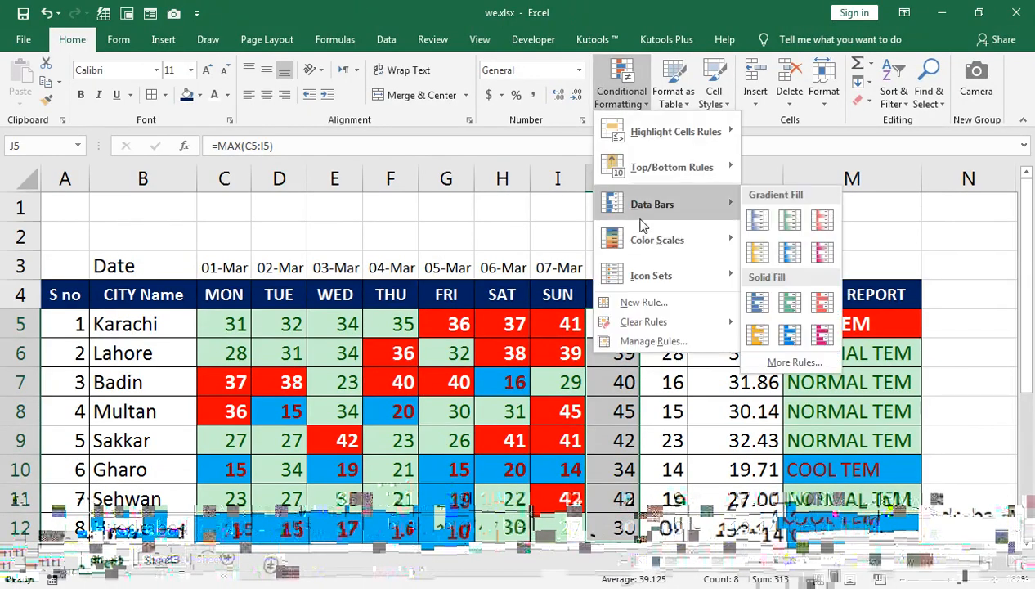
{"action": "left_click", "coordinate": [788, 219]}
Step: Apply purple gradient data bars to the MIN values of all eight cities
{"action": "left_click_drag", "start_coordinate": [664, 324], "coordinate": [664, 528]}
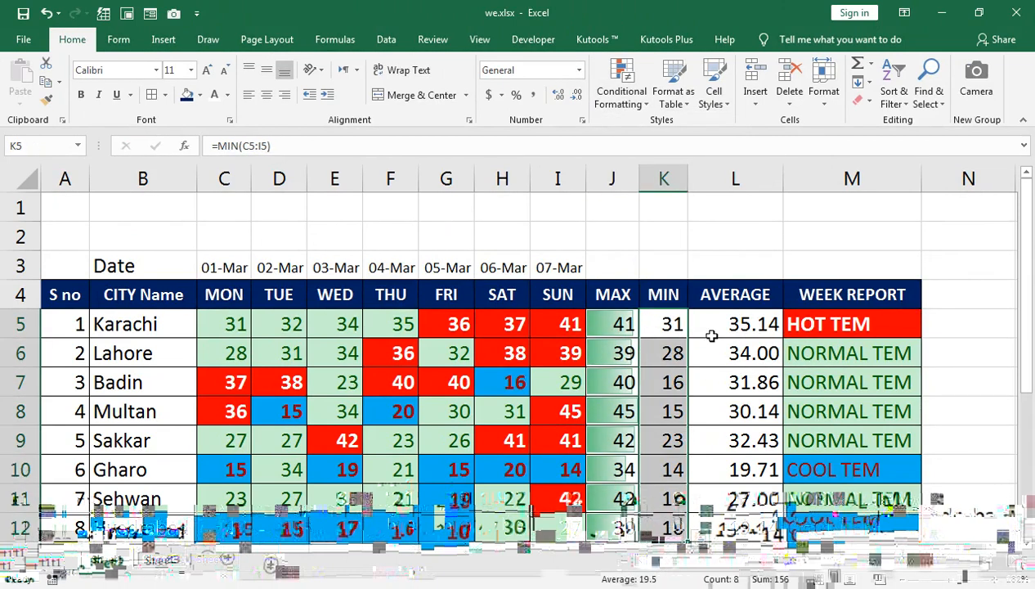
{"action": "left_click", "coordinate": [631, 113]}
{"action": "mouse_move", "coordinate": [705, 215]}
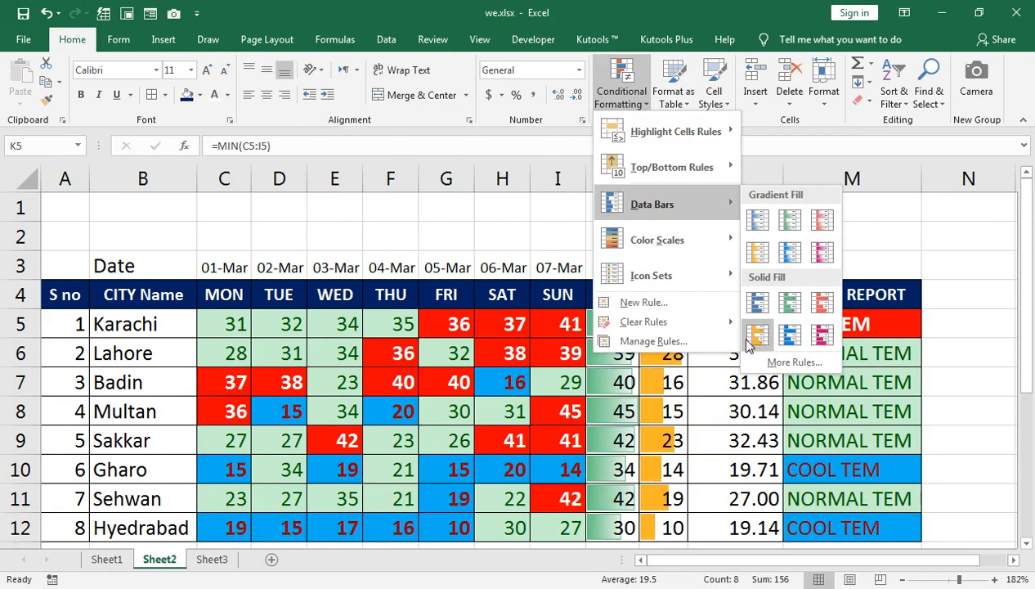
{"action": "left_click", "coordinate": [819, 251]}
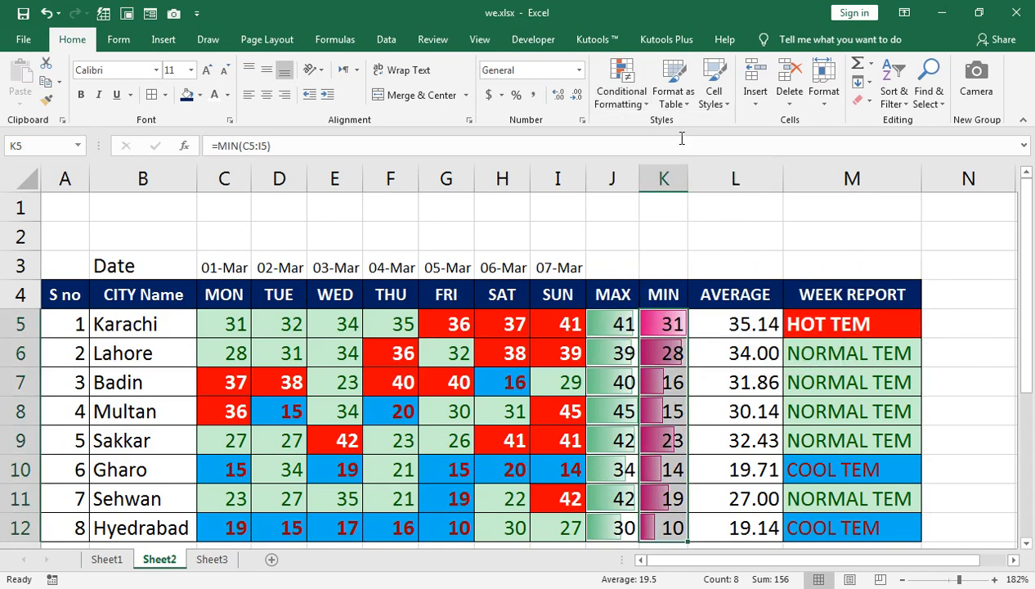
{"action": "left_click", "coordinate": [640, 103]}
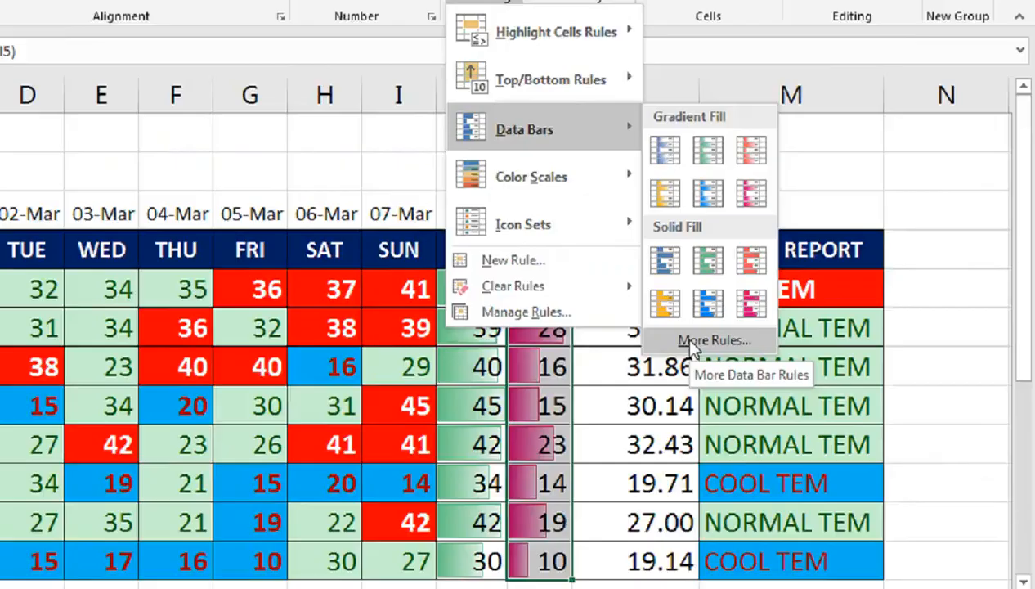
{"action": "left_click", "coordinate": [775, 363]}
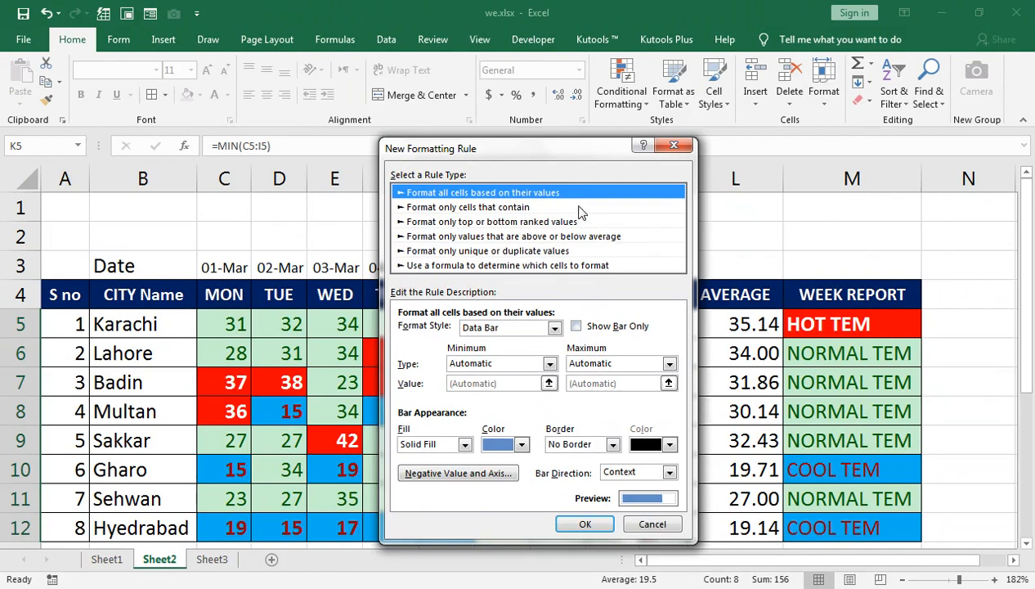
{"action": "left_click_drag", "start_coordinate": [578, 161], "coordinate": [333, 67]}
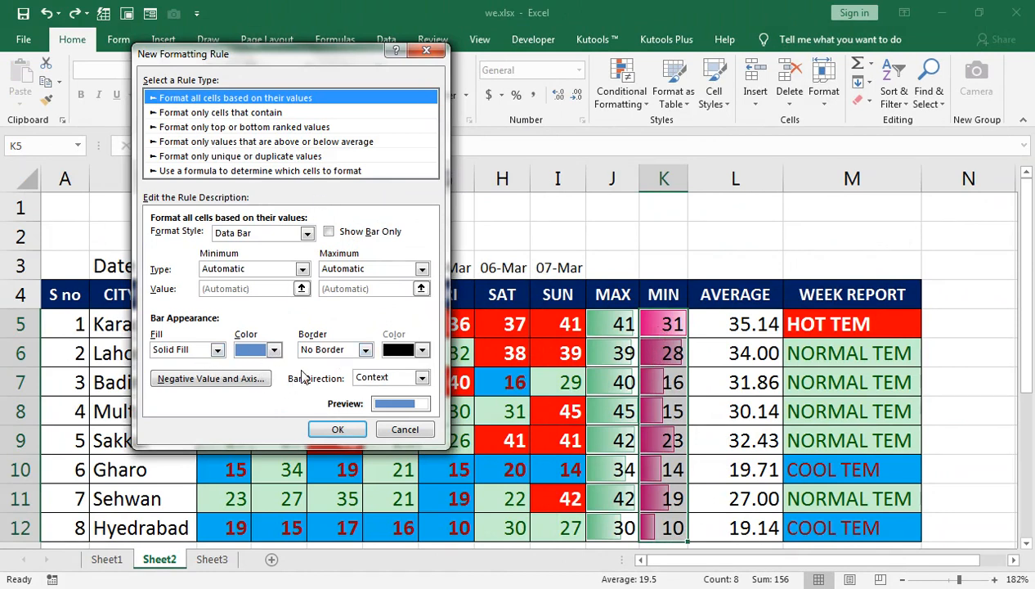
{"action": "left_click", "coordinate": [404, 435]}
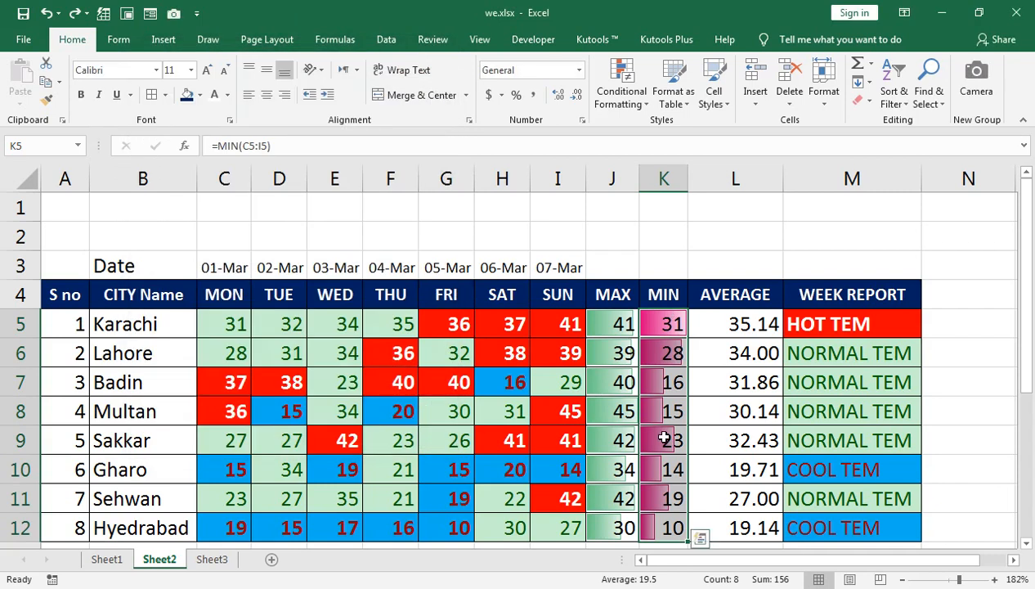
Step: Edit the MIN column's data bar rule to use no border and apply it to K5:K12
{"action": "left_click", "coordinate": [634, 102]}
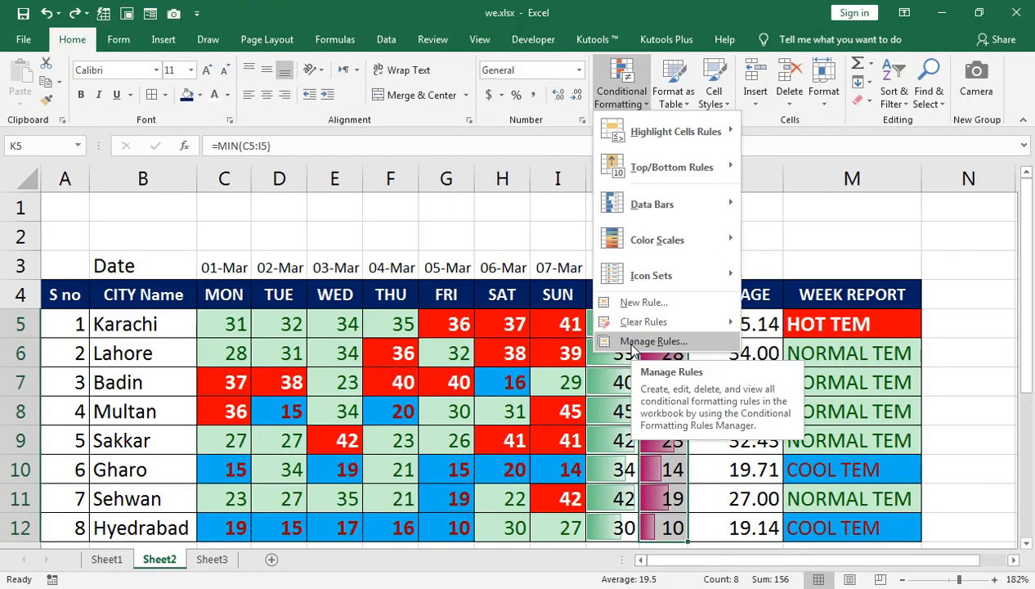
{"action": "left_click", "coordinate": [632, 342]}
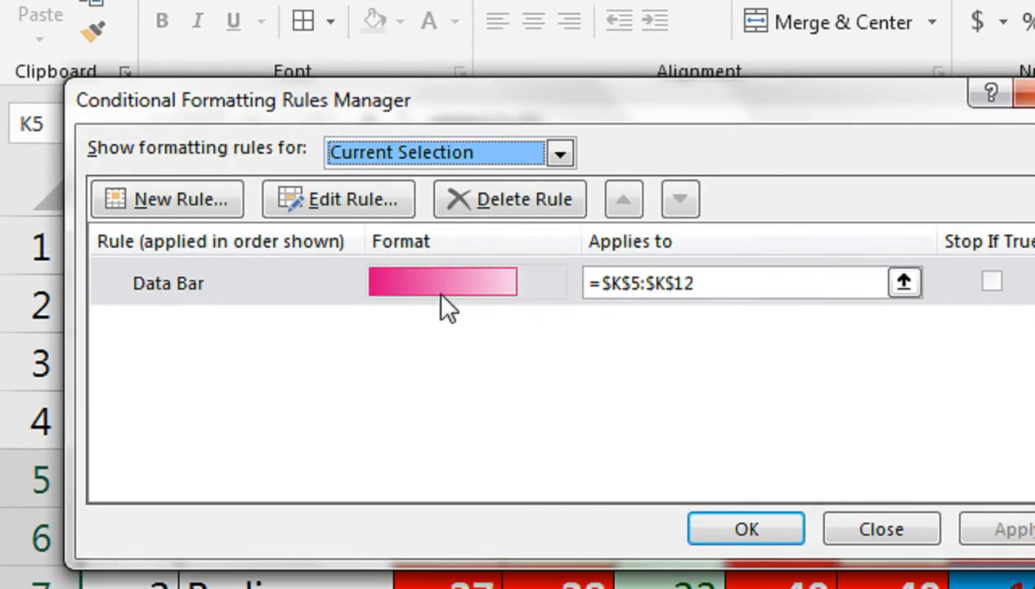
{"action": "left_click", "coordinate": [372, 220]}
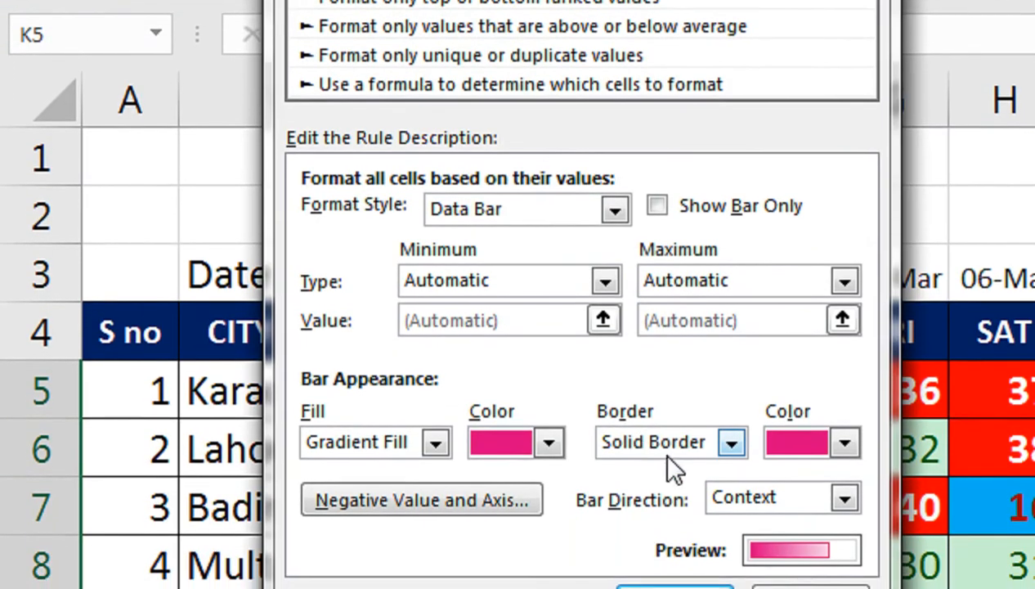
{"action": "left_click", "coordinate": [667, 531]}
{"action": "left_click", "coordinate": [675, 428]}
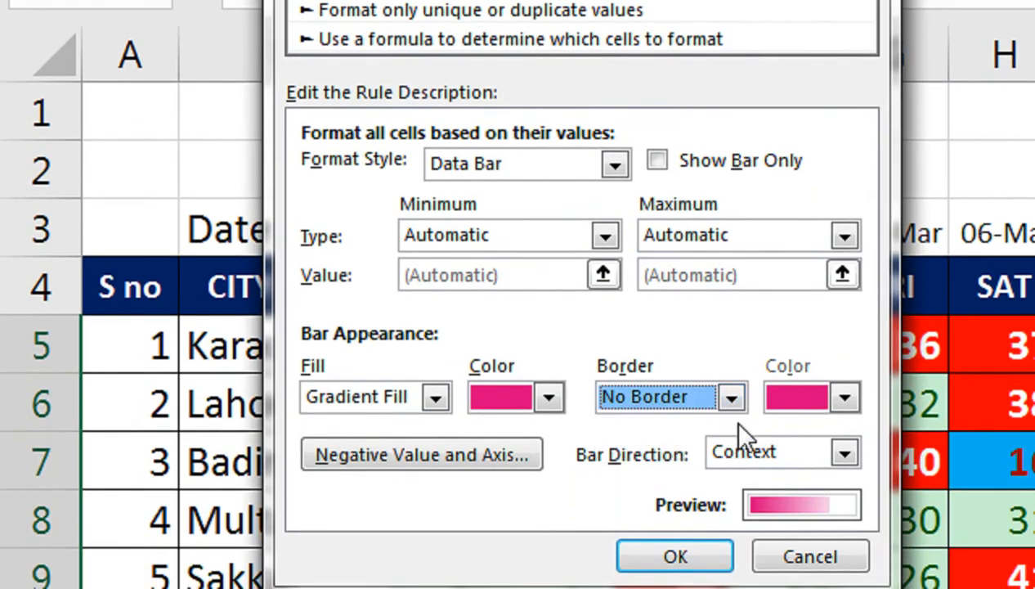
{"action": "left_click", "coordinate": [703, 562]}
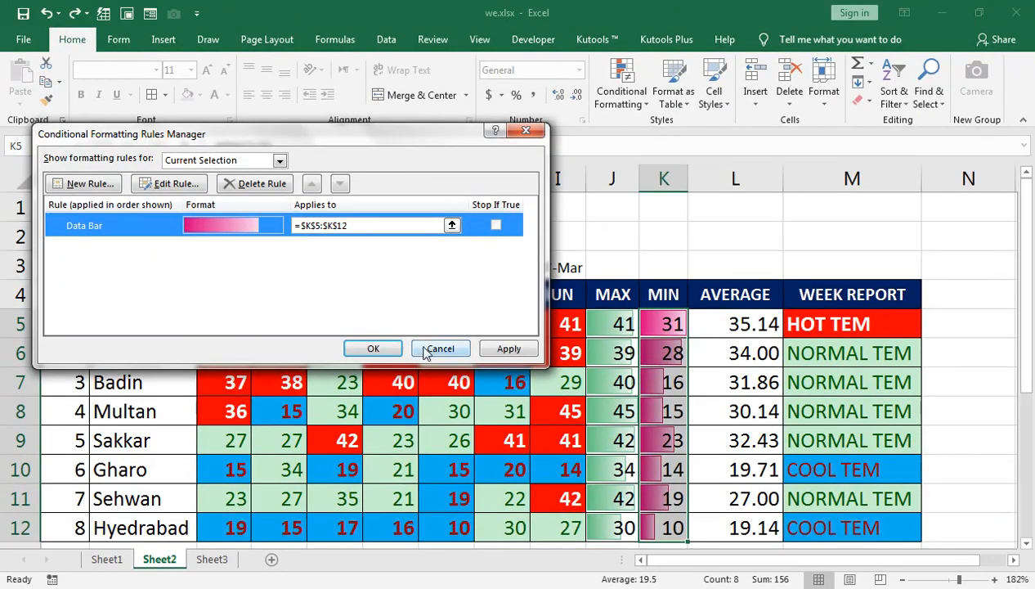
{"action": "left_click", "coordinate": [489, 352]}
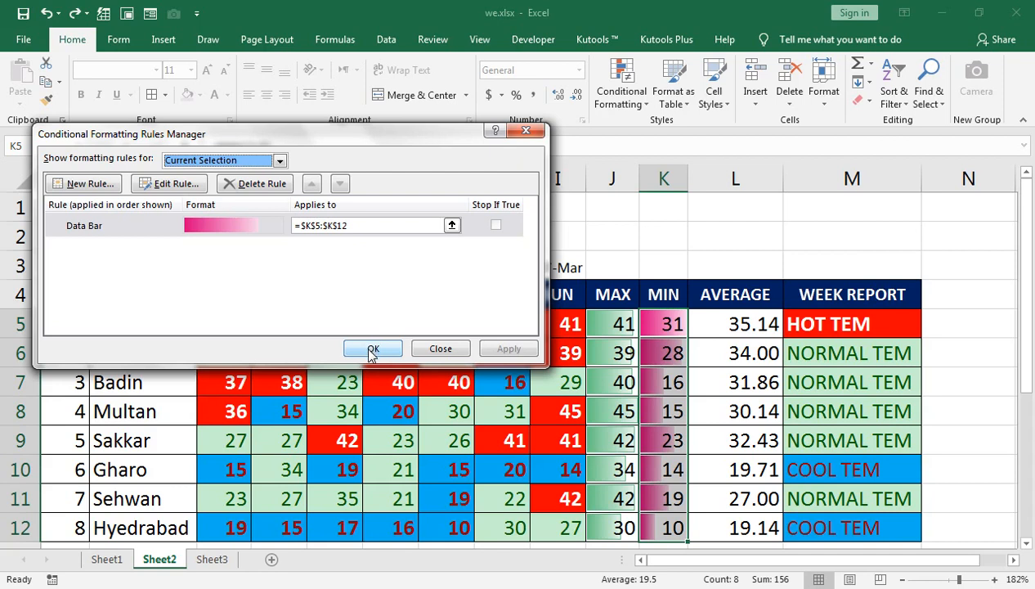
{"action": "left_click", "coordinate": [372, 350]}
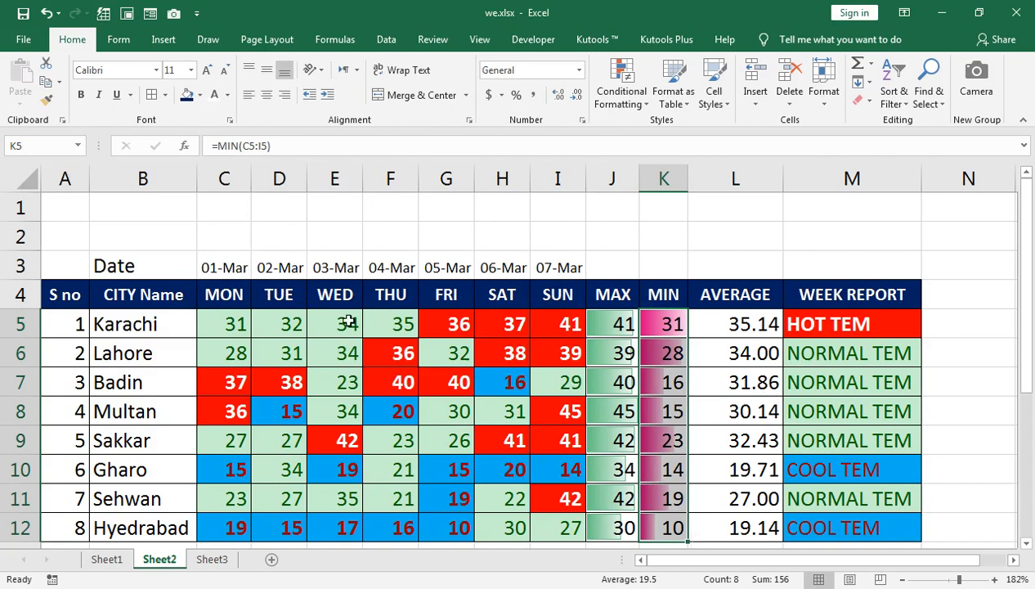
{"action": "left_click", "coordinate": [113, 265]}
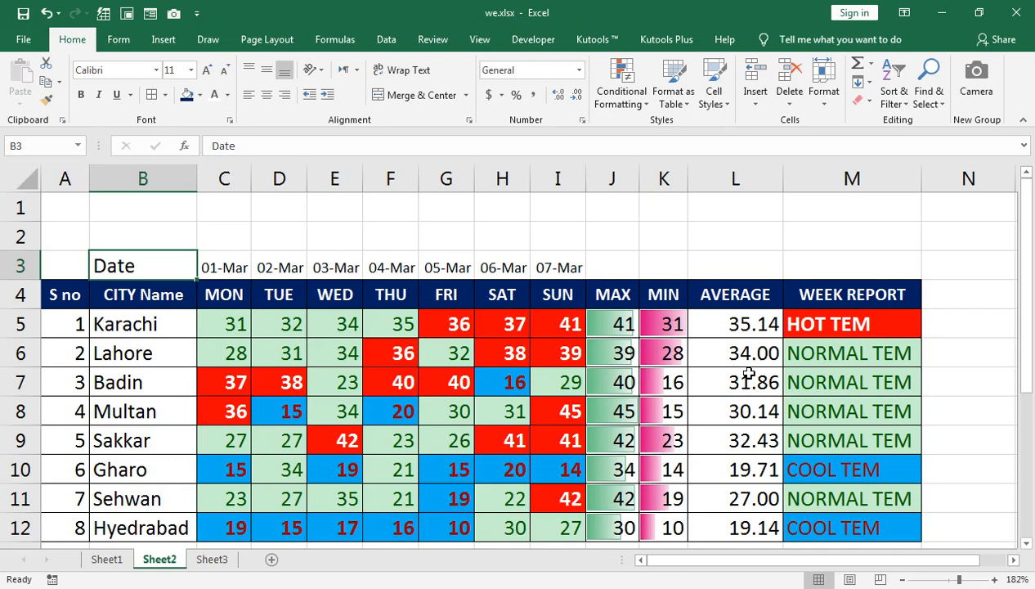
Step: Apply a red-white-blue color scale to the AVERAGE values of all eight cities
{"action": "left_click_drag", "start_coordinate": [700, 326], "coordinate": [724, 517]}
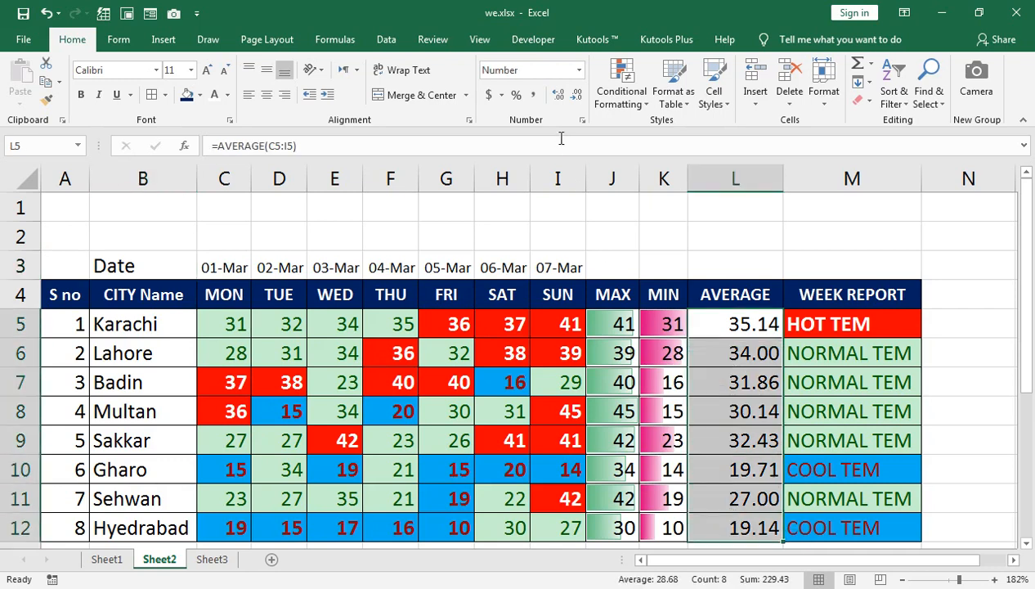
{"action": "left_click", "coordinate": [622, 90]}
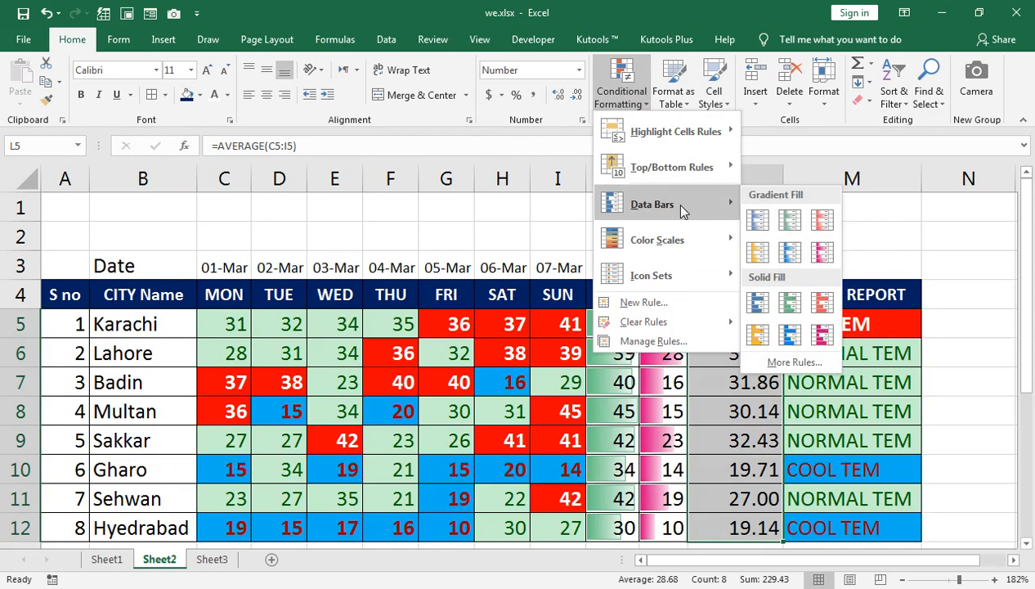
{"action": "mouse_move", "coordinate": [677, 235]}
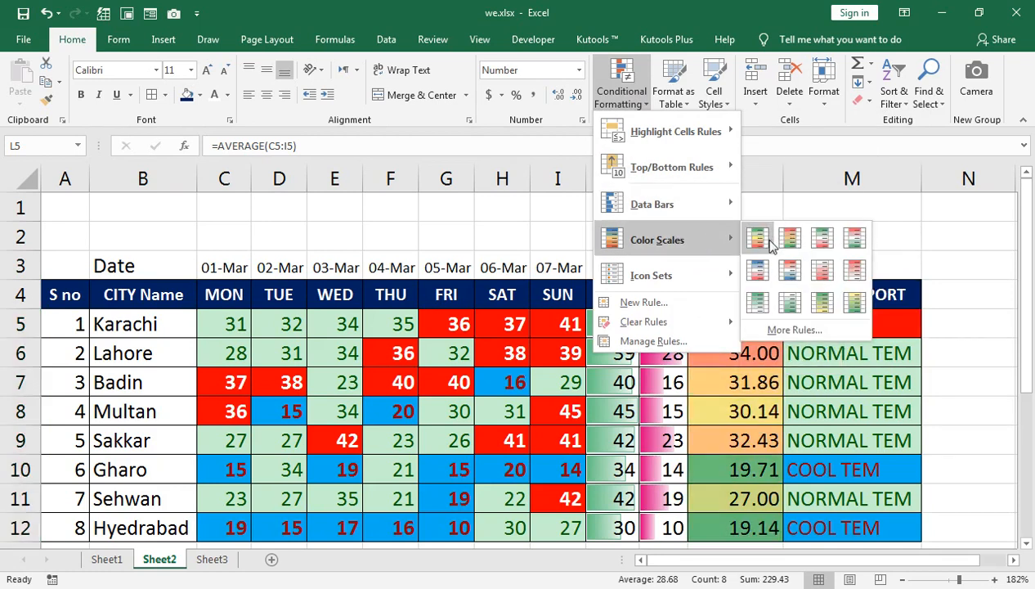
{"action": "left_click", "coordinate": [782, 280]}
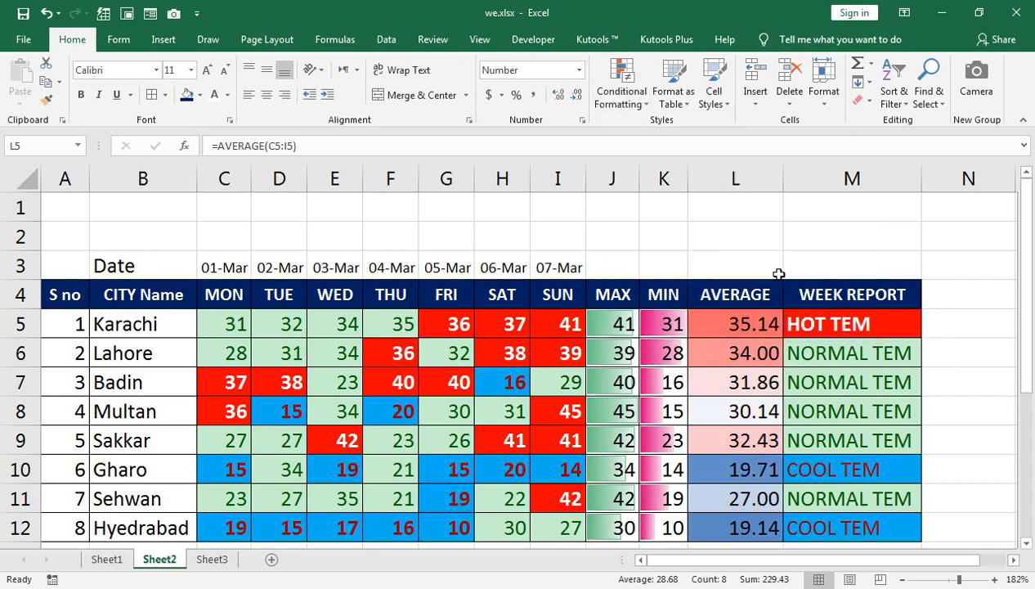
{"action": "left_click", "coordinate": [543, 373]}
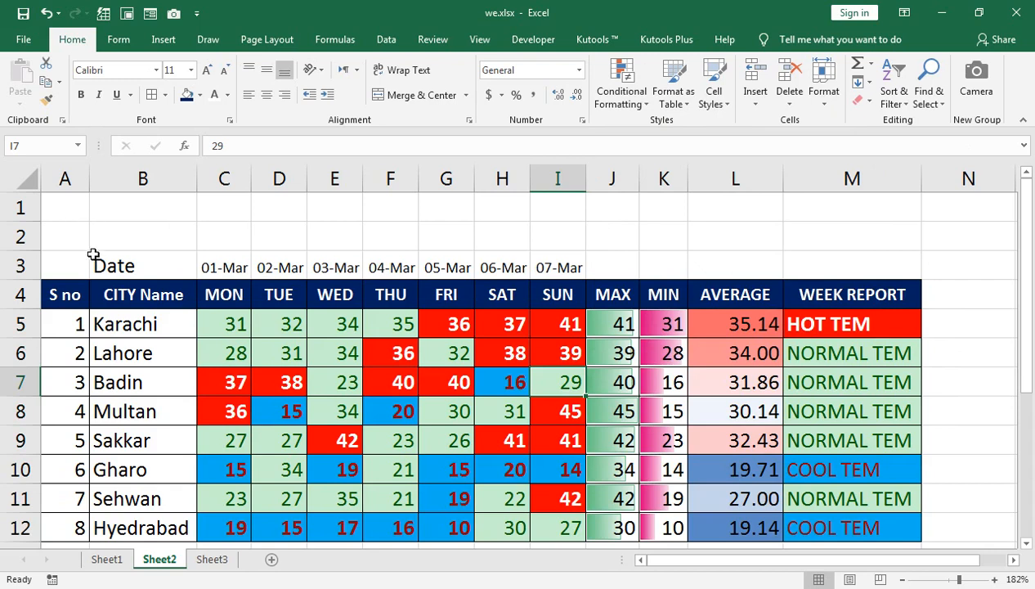
Step: Clear the cell borders of the date row A3:M3 and give the row outside borders only
{"action": "left_click_drag", "start_coordinate": [62, 265], "coordinate": [810, 260]}
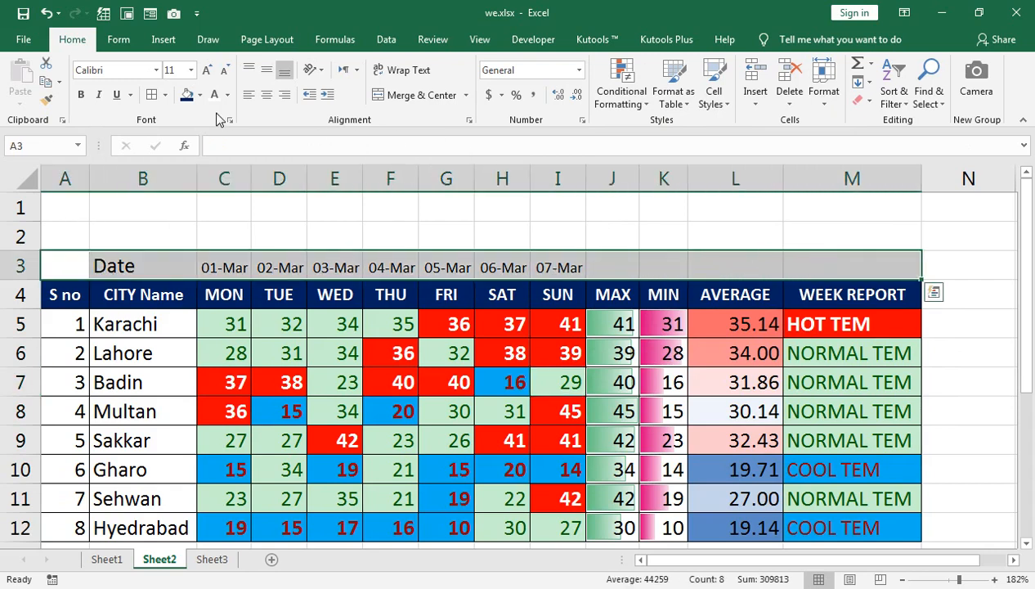
{"action": "left_click", "coordinate": [164, 96]}
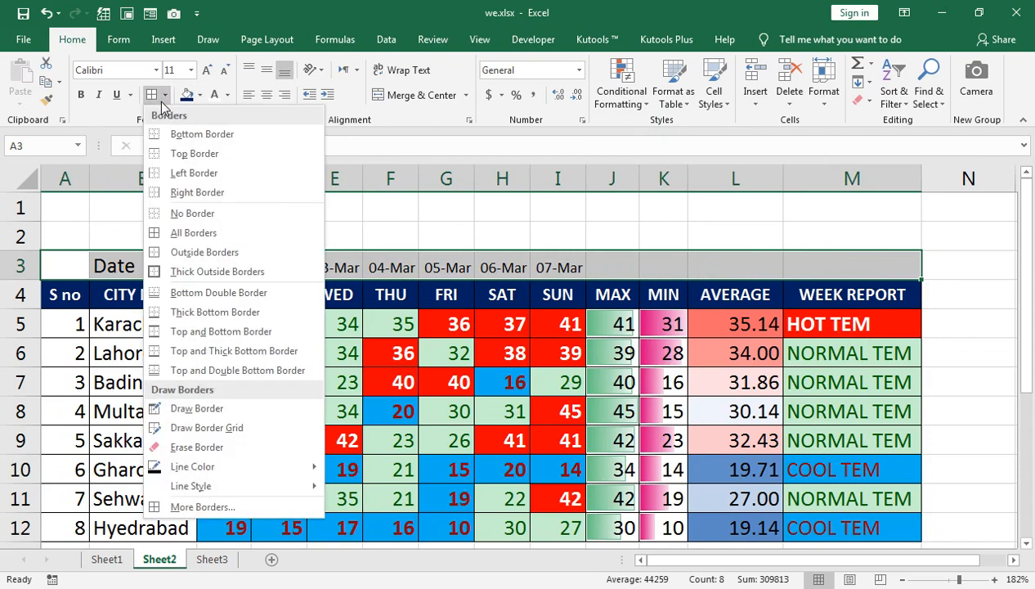
{"action": "left_click", "coordinate": [192, 235]}
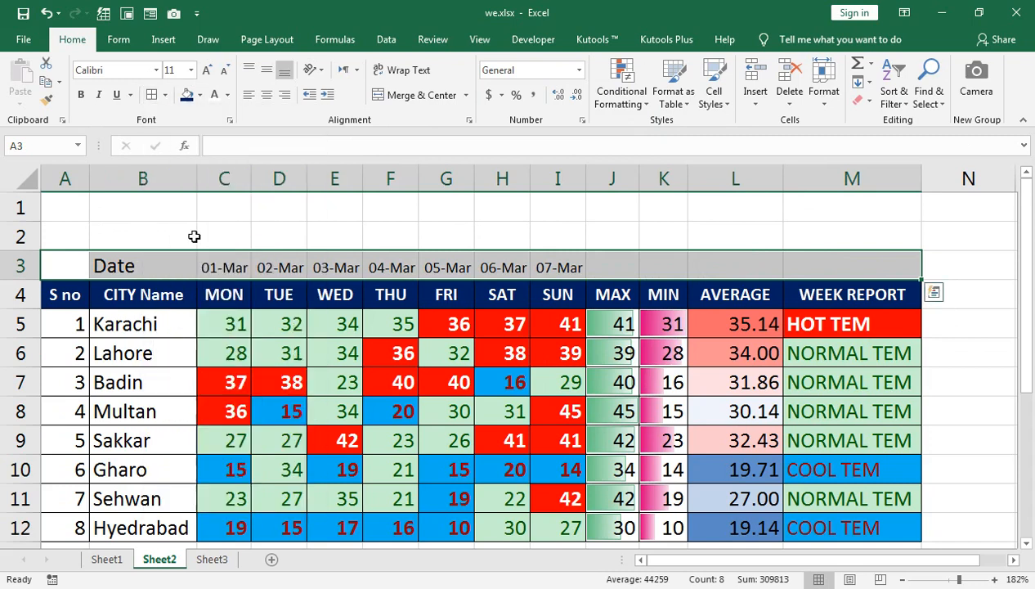
{"action": "left_click", "coordinate": [164, 95]}
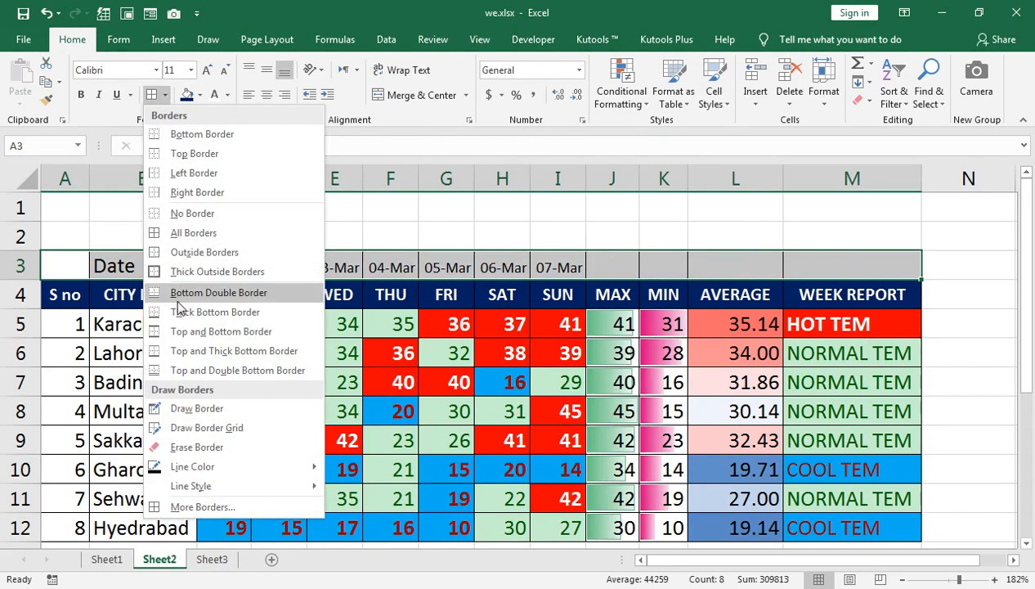
{"action": "left_click", "coordinate": [196, 213]}
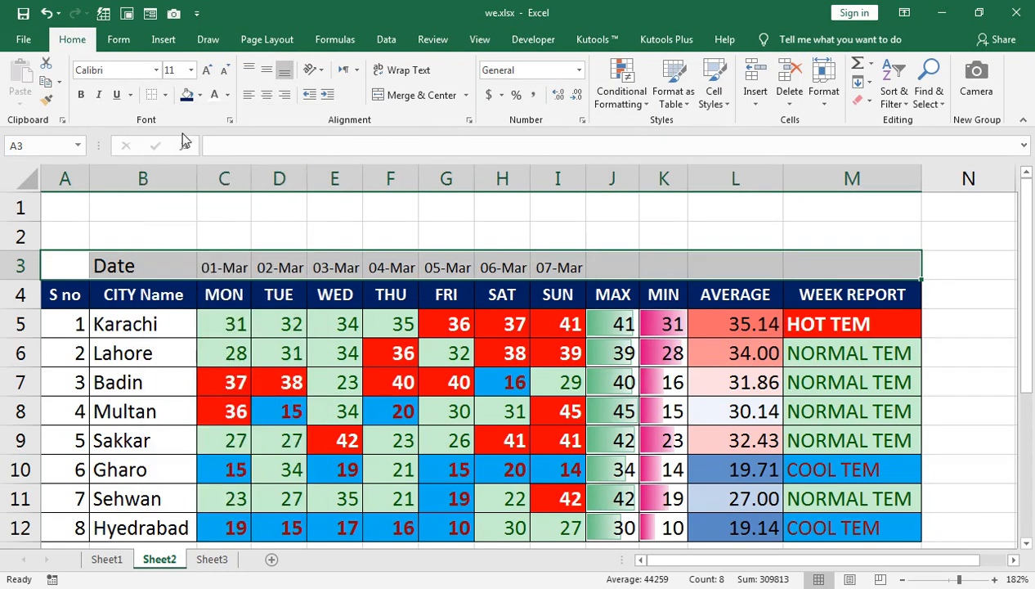
{"action": "left_click", "coordinate": [164, 94]}
{"action": "left_click", "coordinate": [179, 252]}
{"action": "left_click", "coordinate": [425, 294]}
{"action": "left_click", "coordinate": [400, 234]}
Step: Merge and center A1:M2 above the table and enter the title "Weather Report City Tempreture"
{"action": "left_click_drag", "start_coordinate": [74, 205], "coordinate": [813, 238]}
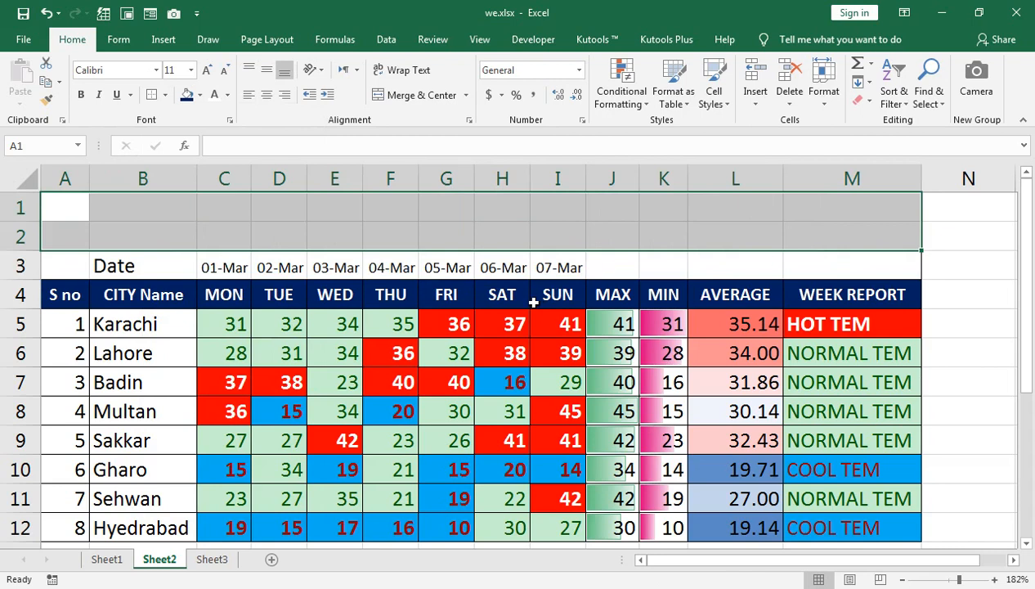
{"action": "left_click", "coordinate": [417, 95]}
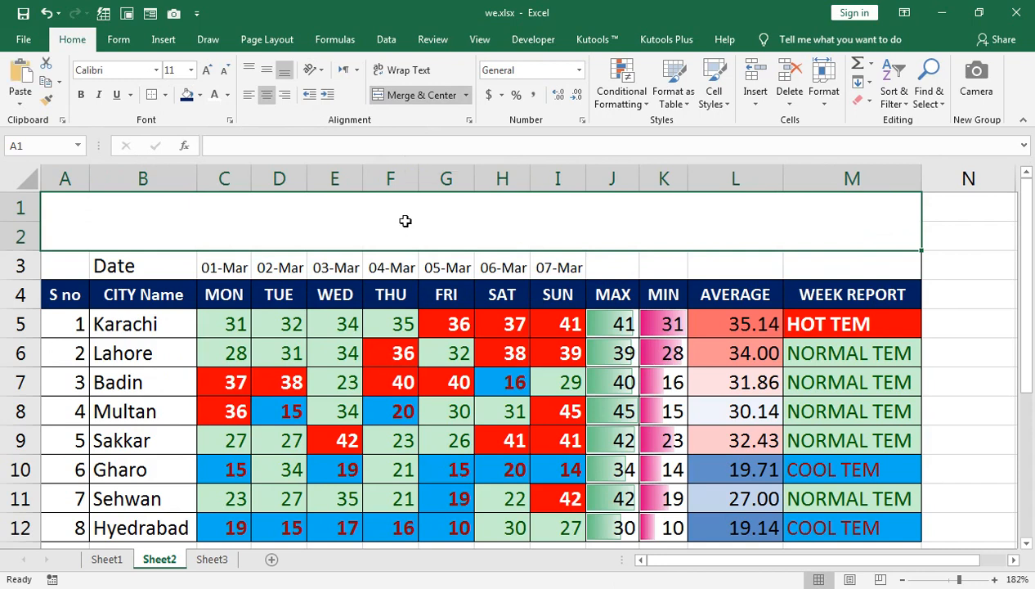
{"action": "type", "text": "wEATH"}
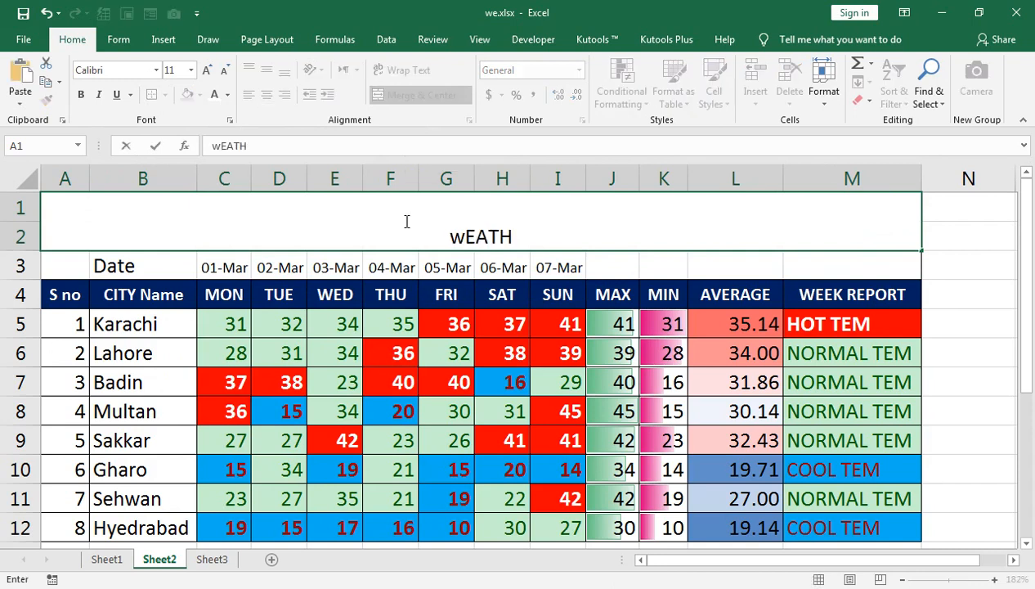
{"action": "type", "text": "ER Report"}
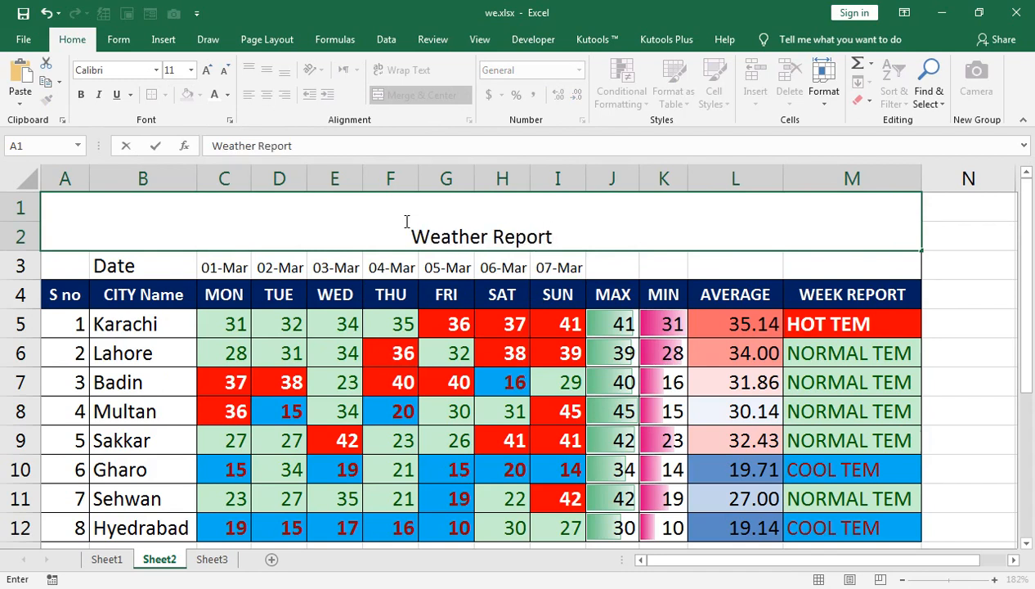
{"action": "type", "text": " C"}
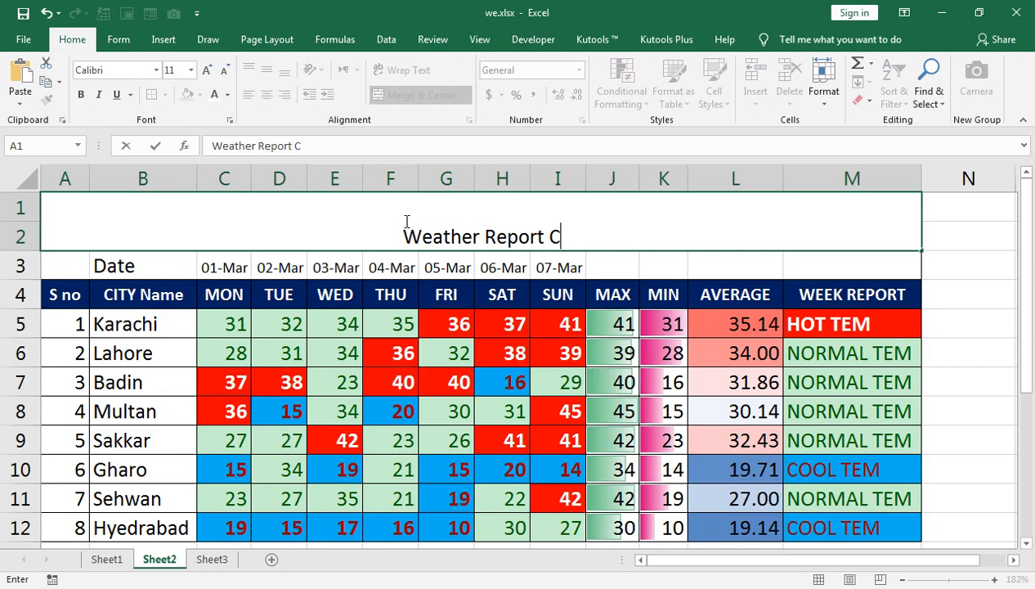
{"action": "type", "text": "it"}
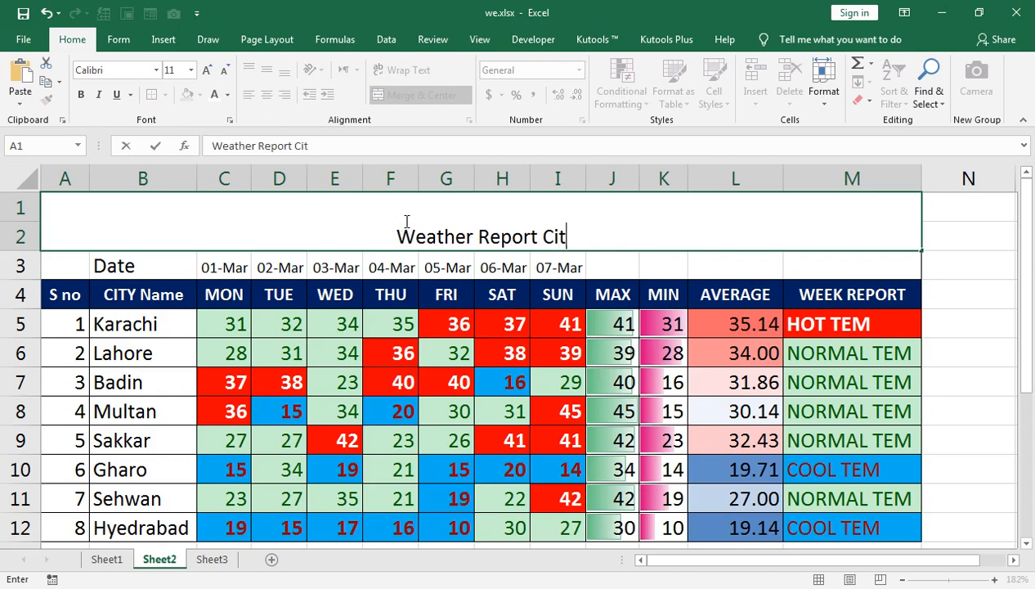
{"action": "type", "text": "y Term"}
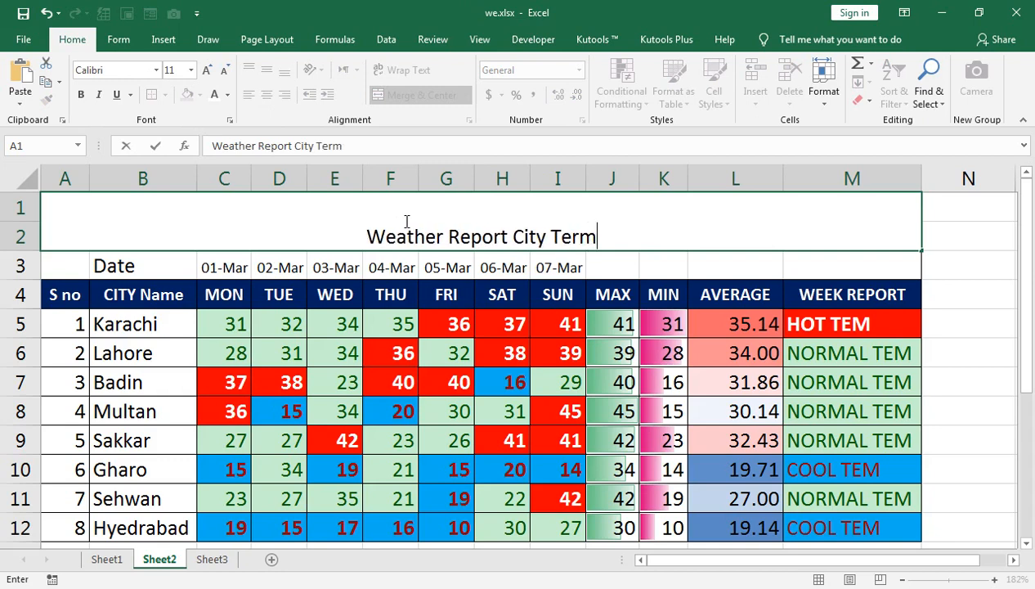
{"action": "key", "text": "BackSpace"}
{"action": "key", "text": "BackSpace"}
{"action": "type", "text": "m"}
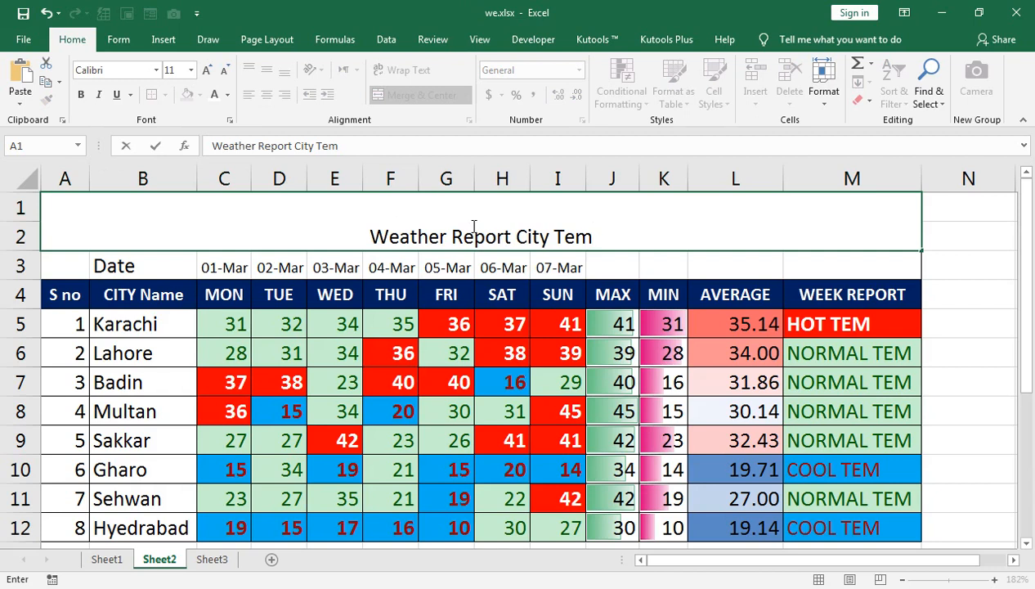
{"action": "type", "text": "p"}
{"action": "type", "text": "re"}
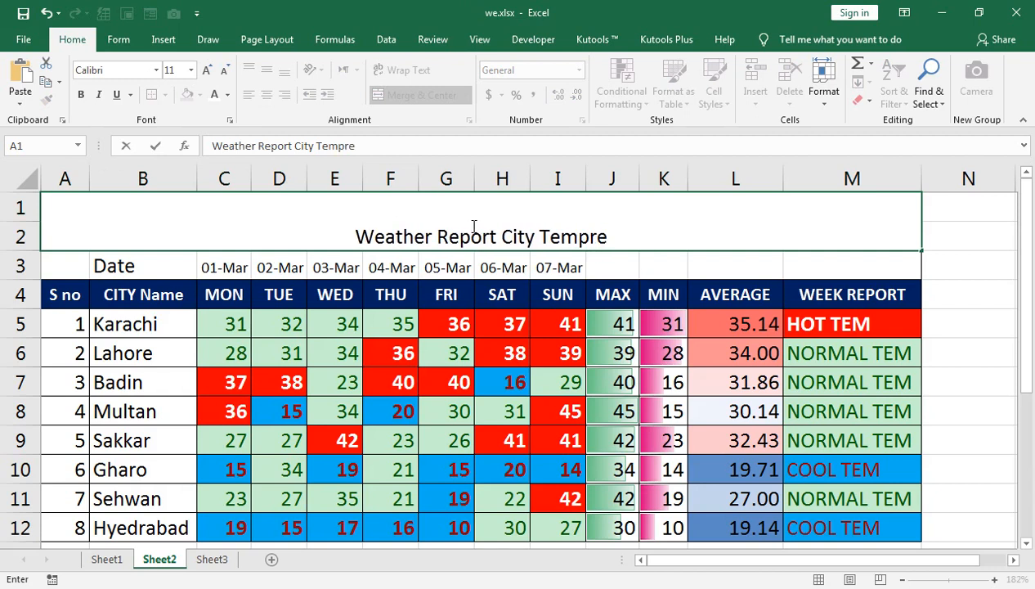
{"action": "type", "text": "ture"}
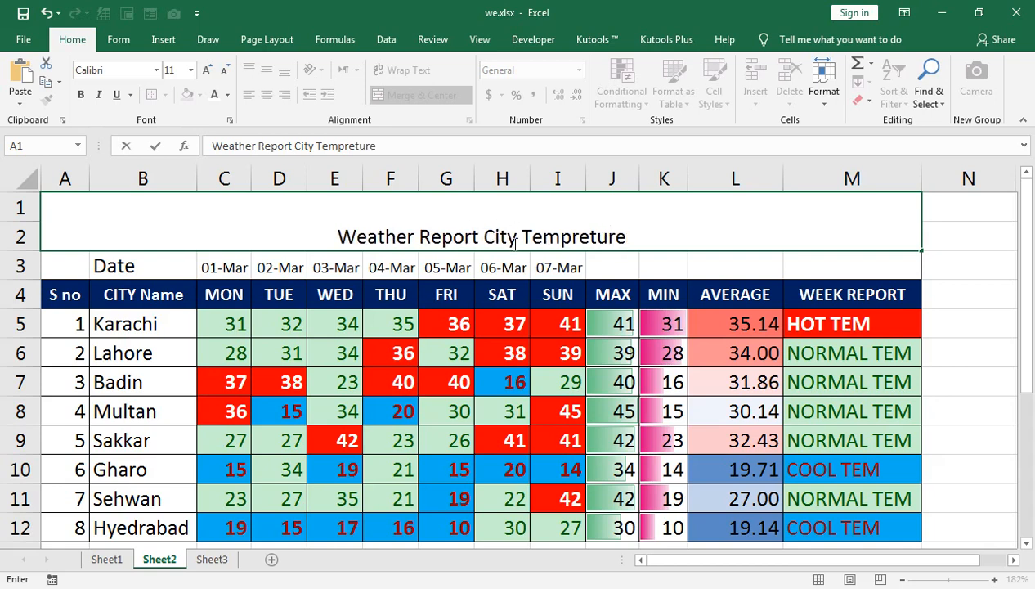
Step: Correct the spelling of the title's last word so it reads "Weather Report City Temperature"
{"action": "left_click", "coordinate": [573, 238]}
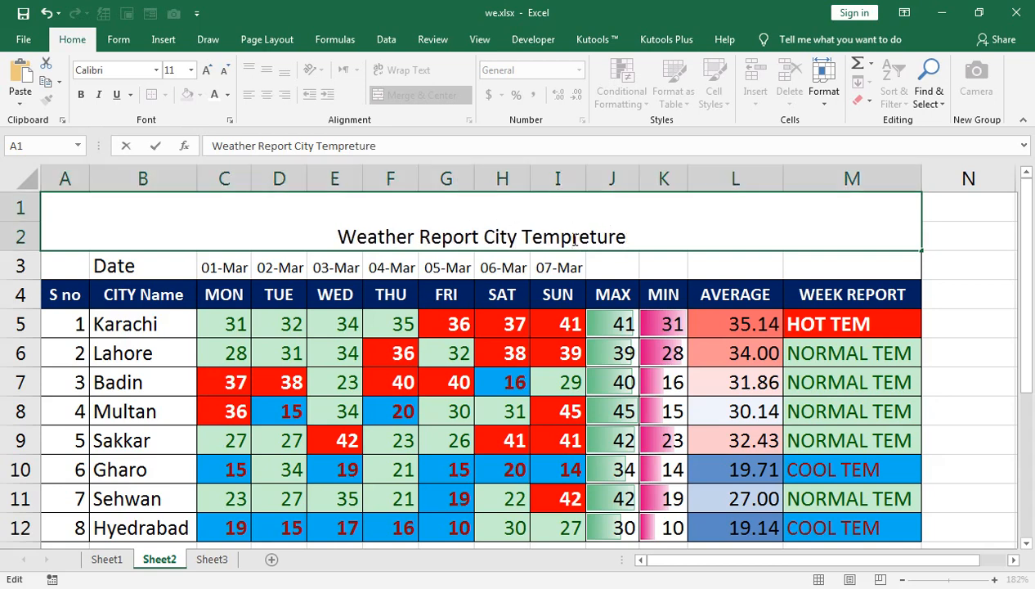
{"action": "type", "text": "r"}
{"action": "key", "text": "BackSpace"}
{"action": "type", "text": "e"}
{"action": "left_click", "coordinate": [590, 238]}
{"action": "key", "text": "BackSpace"}
{"action": "type", "text": "a"}
{"action": "left_click", "coordinate": [506, 295]}
Step: Align the title vertically to the middle, enlarge its font to 24, and make it bold
{"action": "left_click", "coordinate": [292, 208]}
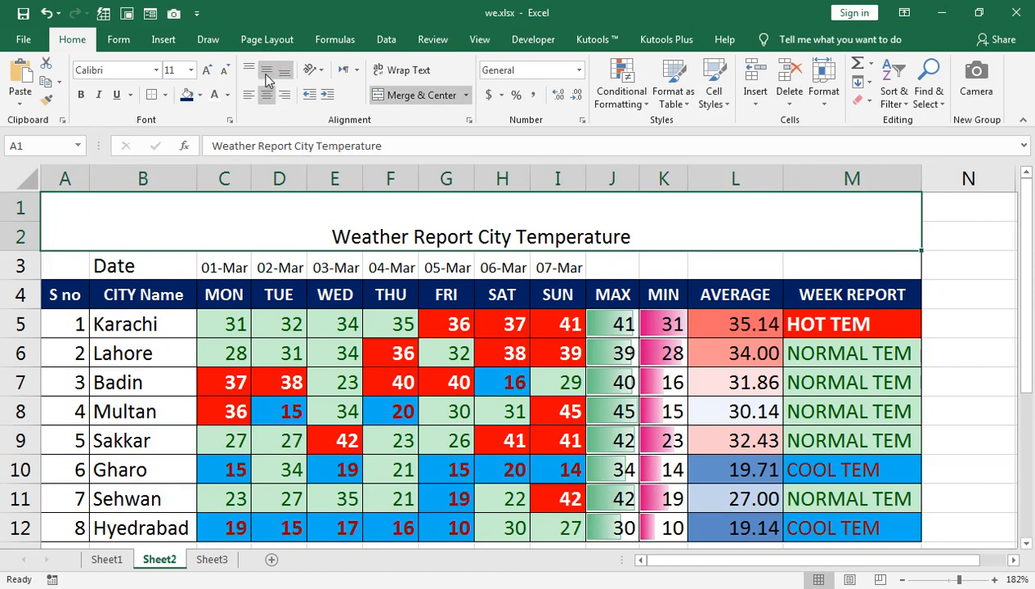
{"action": "left_click", "coordinate": [267, 71]}
{"action": "left_click", "coordinate": [202, 70]}
{"action": "left_click", "coordinate": [202, 71]}
{"action": "left_click", "coordinate": [202, 70]}
{"action": "left_click", "coordinate": [202, 70]}
{"action": "left_click", "coordinate": [202, 70]}
{"action": "left_click", "coordinate": [202, 71]}
{"action": "left_click", "coordinate": [202, 71]}
{"action": "left_click", "coordinate": [81, 95]}
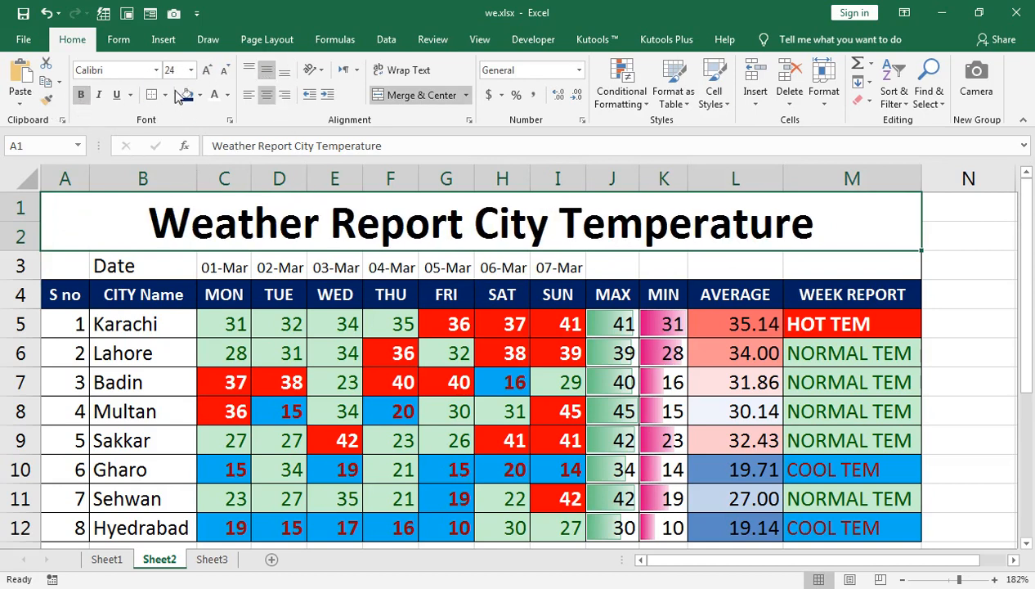
Step: Enlarge the title's font to 26 and increase the height of rows 1 and 2
{"action": "left_click", "coordinate": [207, 70]}
{"action": "left_click_drag", "start_coordinate": [37, 251], "coordinate": [27, 230]}
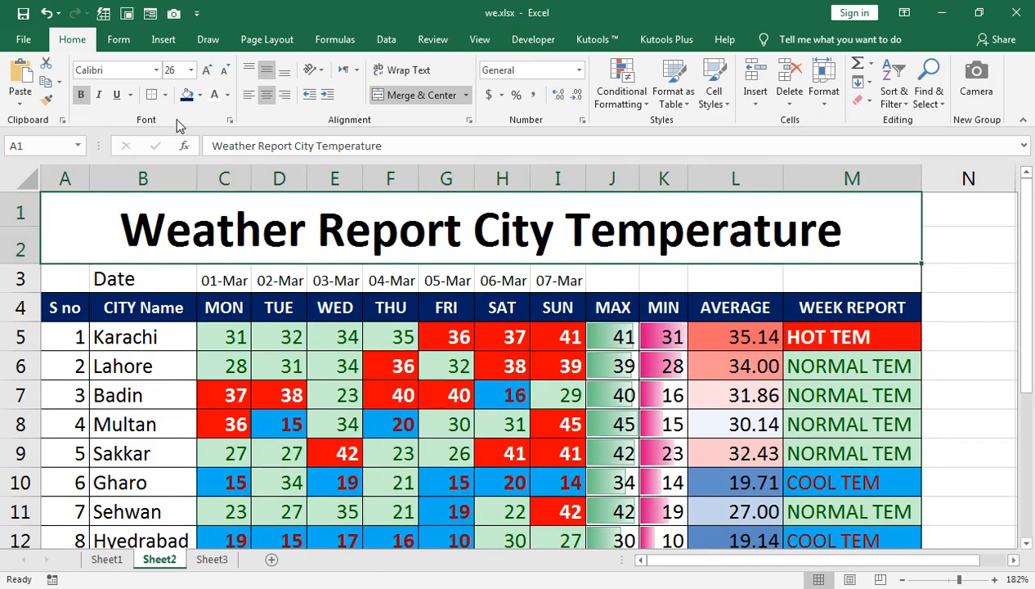
Step: Fill the merged title cell with the standard dark blue and set its text color to yellow
{"action": "left_click", "coordinate": [200, 95]}
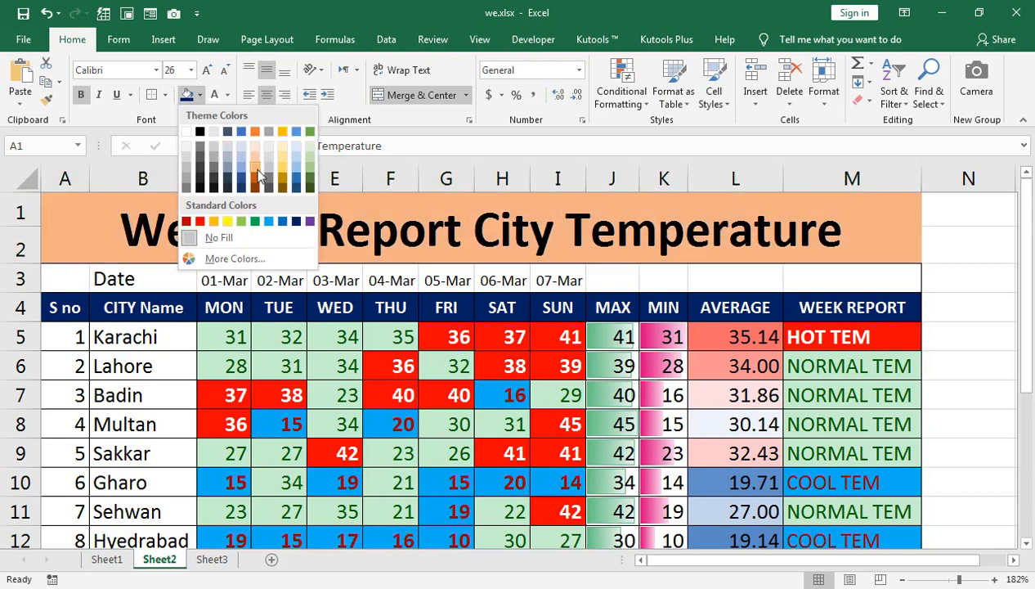
{"action": "left_click", "coordinate": [296, 223]}
{"action": "left_click", "coordinate": [227, 95]}
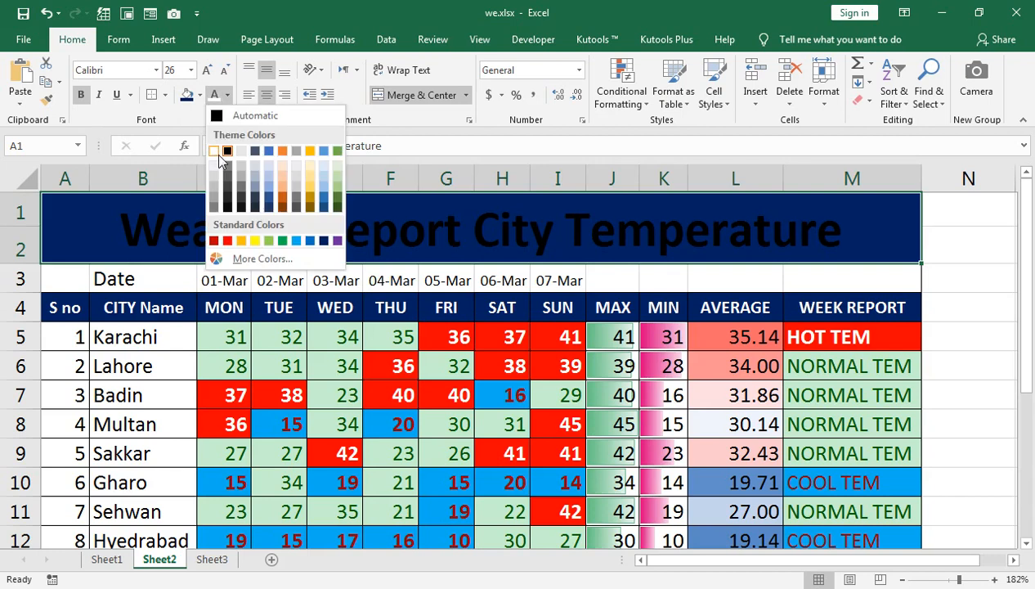
{"action": "left_click", "coordinate": [214, 152]}
{"action": "left_click", "coordinate": [227, 95]}
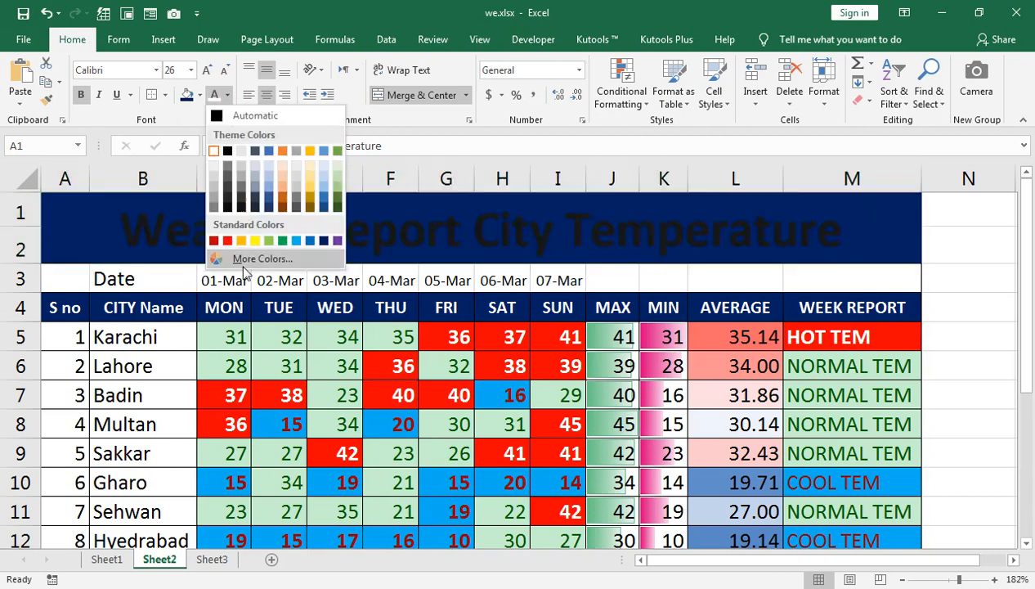
{"action": "left_click", "coordinate": [256, 241]}
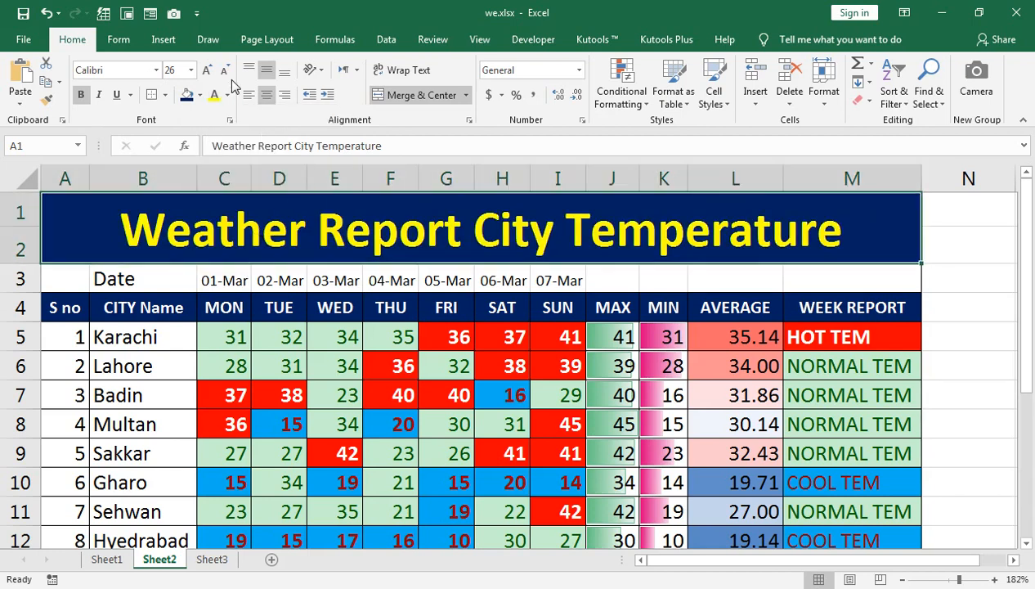
{"action": "left_click", "coordinate": [385, 327]}
Step: Fill the date row A3:M3 with the darkest theme green and make its text white and bold
{"action": "left_click_drag", "start_coordinate": [83, 283], "coordinate": [875, 278]}
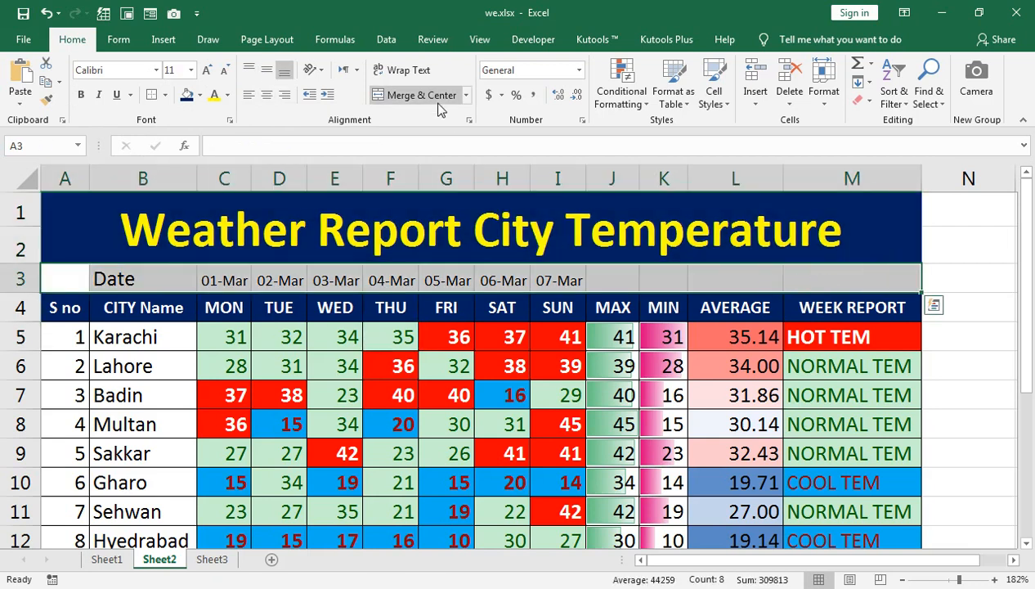
{"action": "left_click", "coordinate": [199, 95]}
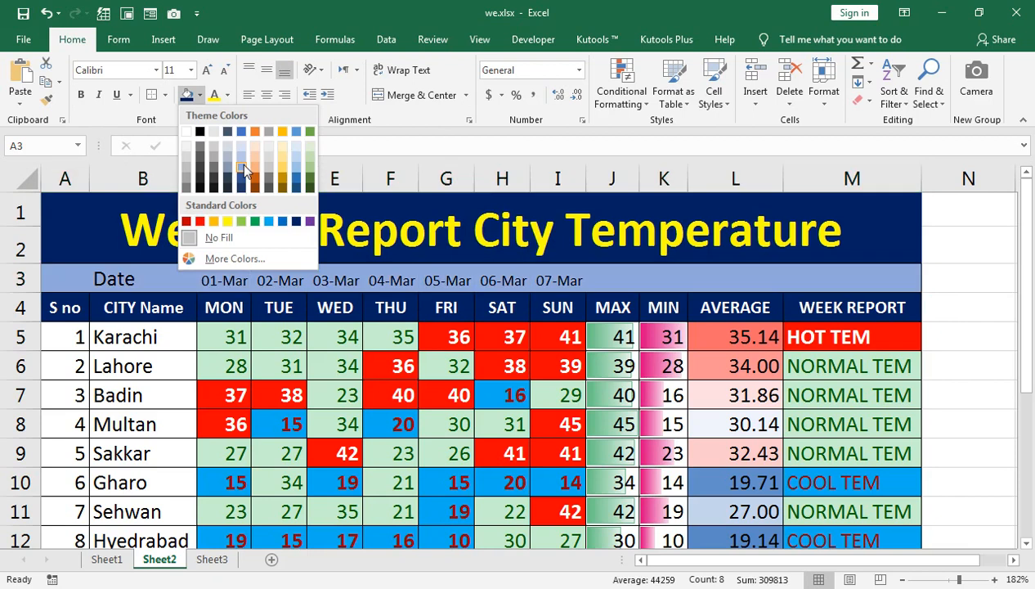
{"action": "left_click", "coordinate": [309, 188]}
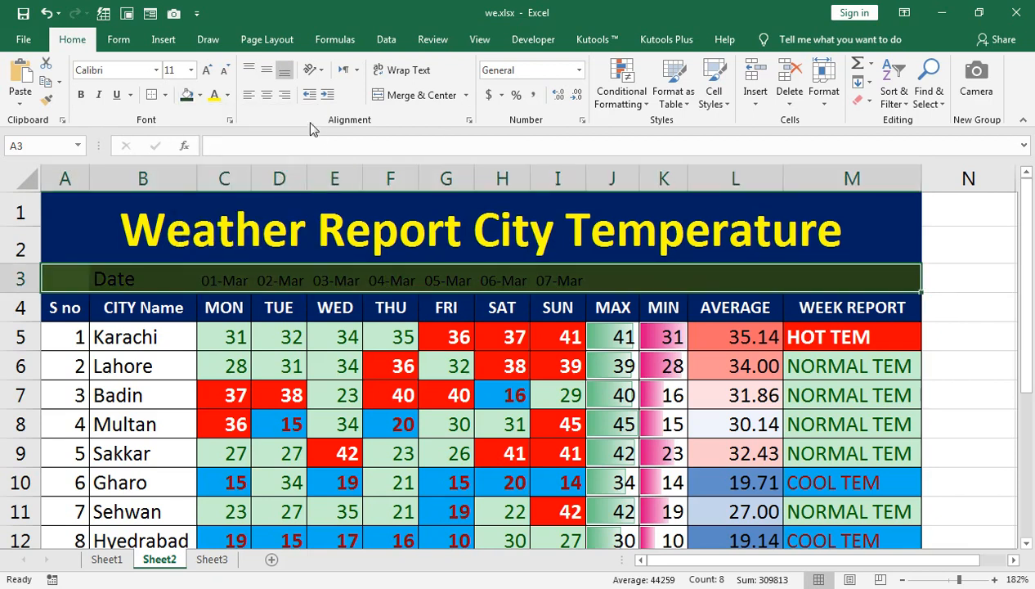
{"action": "left_click", "coordinate": [227, 95]}
{"action": "left_click", "coordinate": [213, 151]}
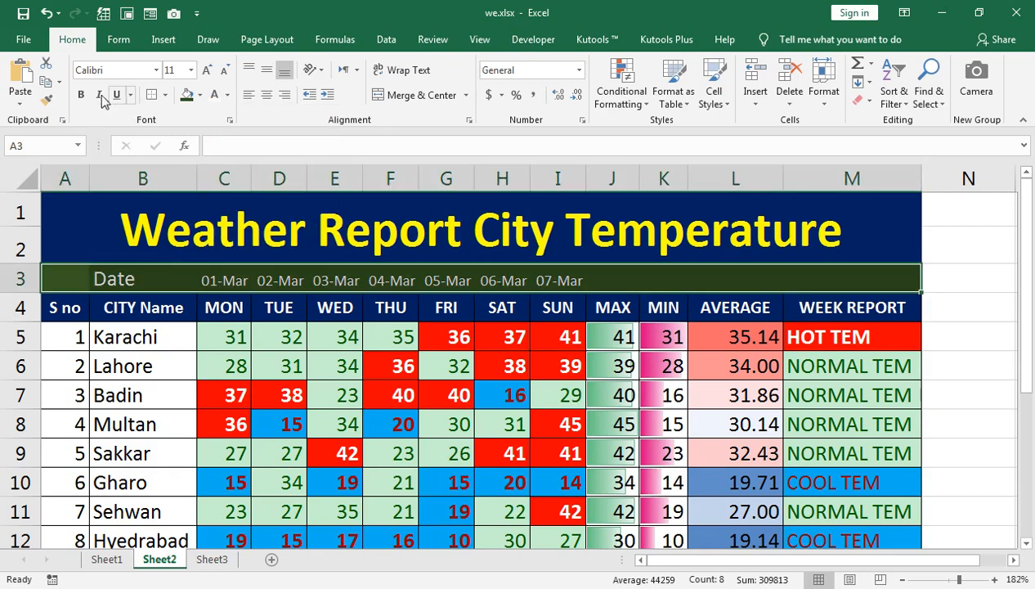
{"action": "left_click", "coordinate": [81, 95]}
{"action": "left_click", "coordinate": [201, 349]}
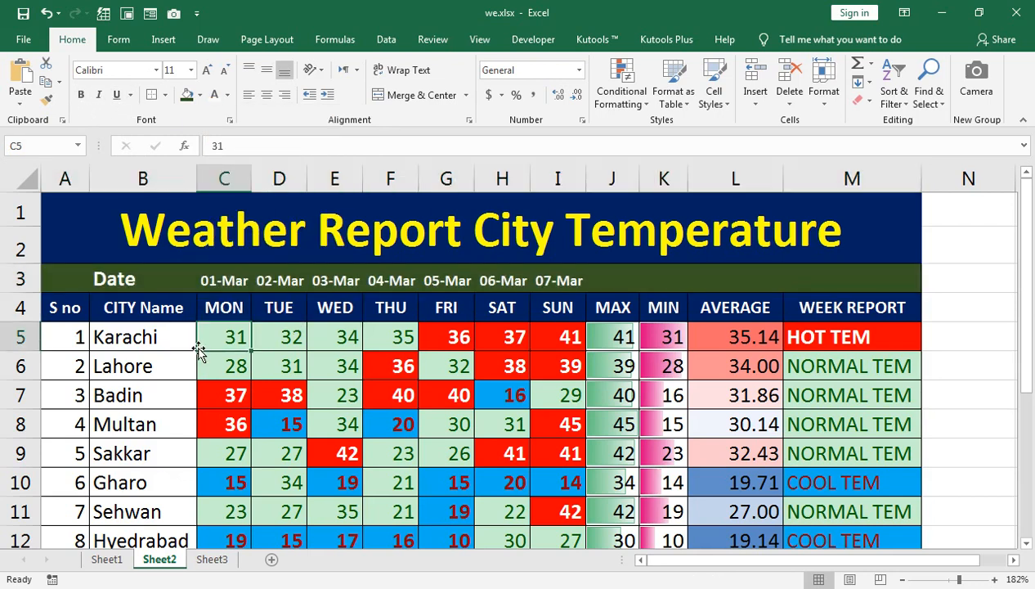